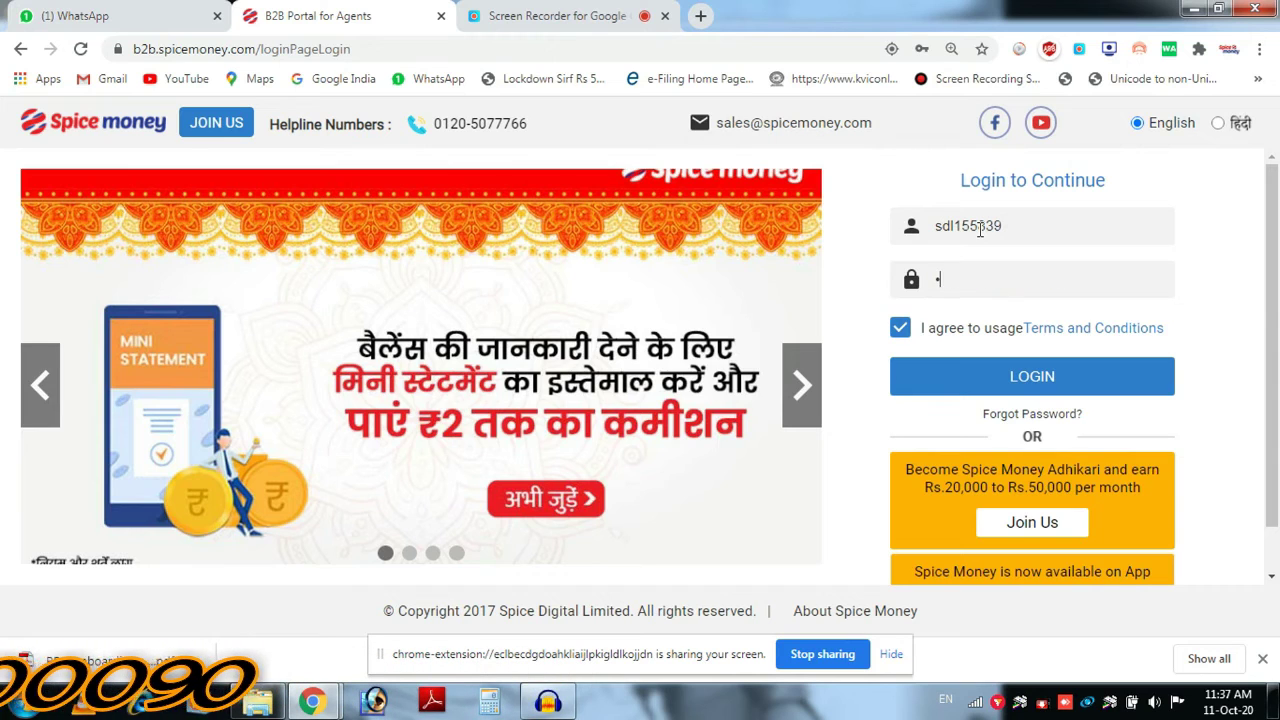
Enter and submit the one-time code, then submit the new code after the error.
{"action": "type", "text": "**"}
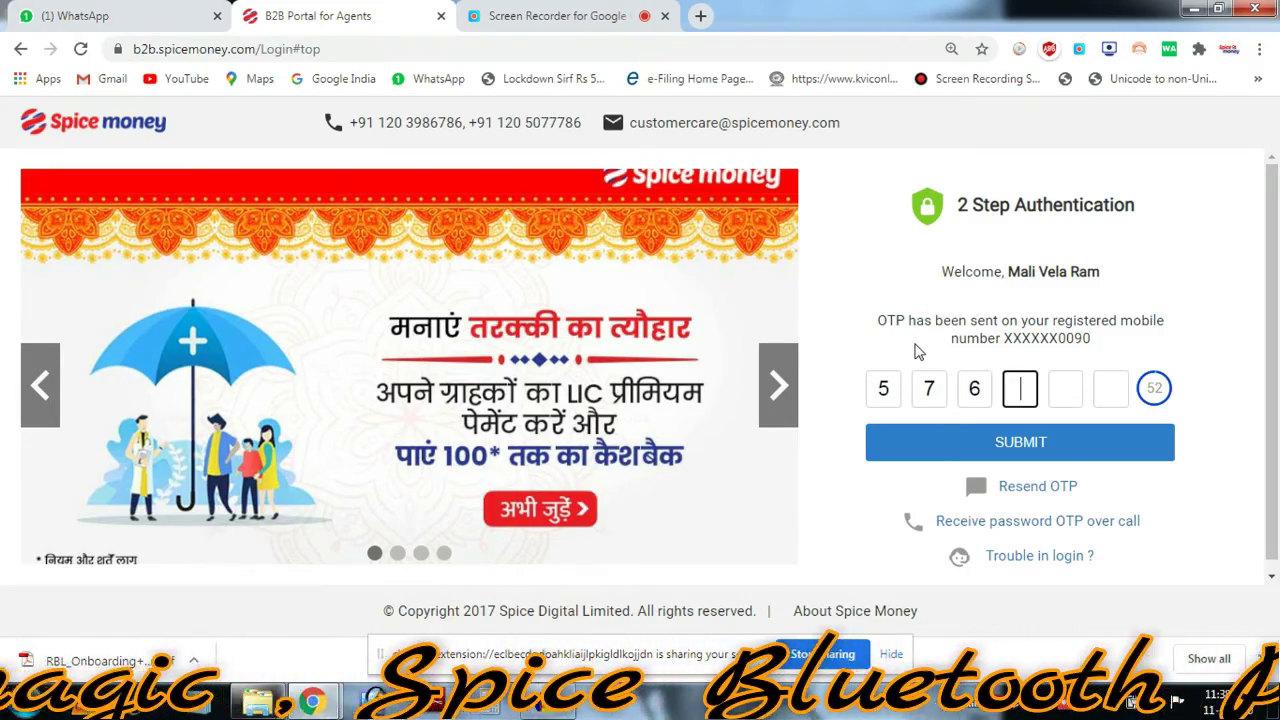
{"action": "key", "text": "BackSpace"}
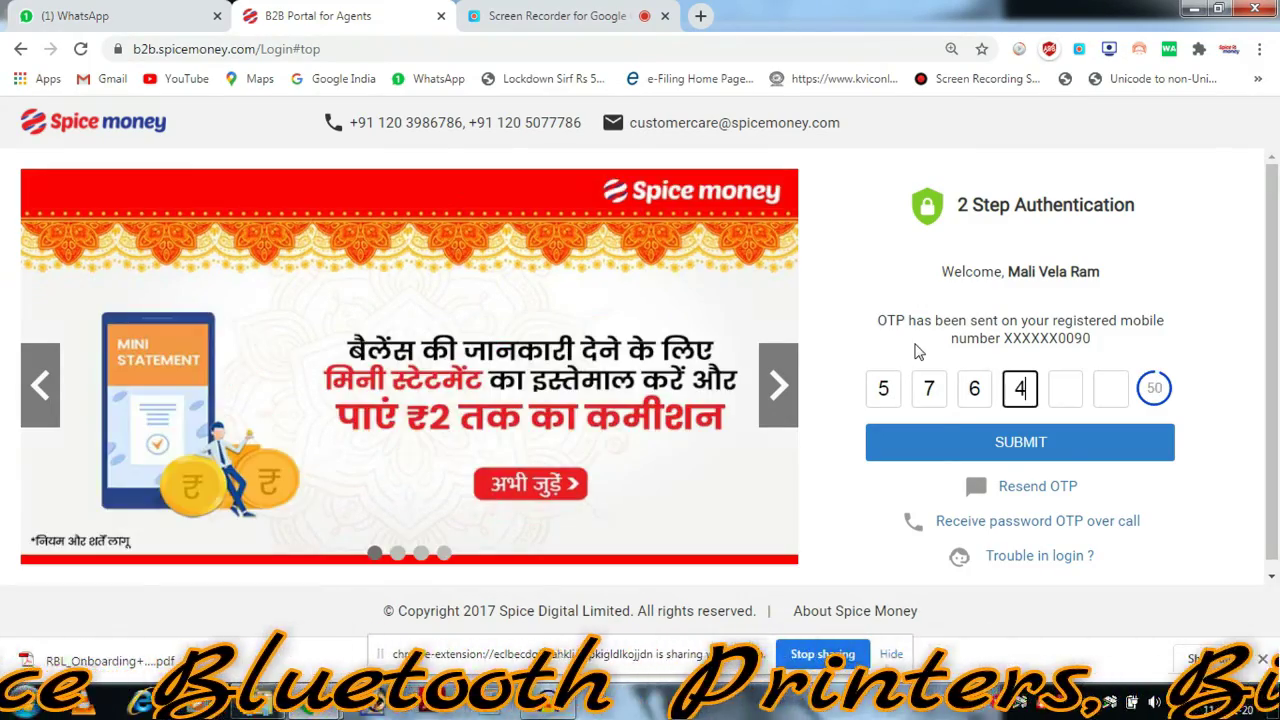
{"action": "type", "text": "3"}
{"action": "left_click", "coordinate": [1022, 450]}
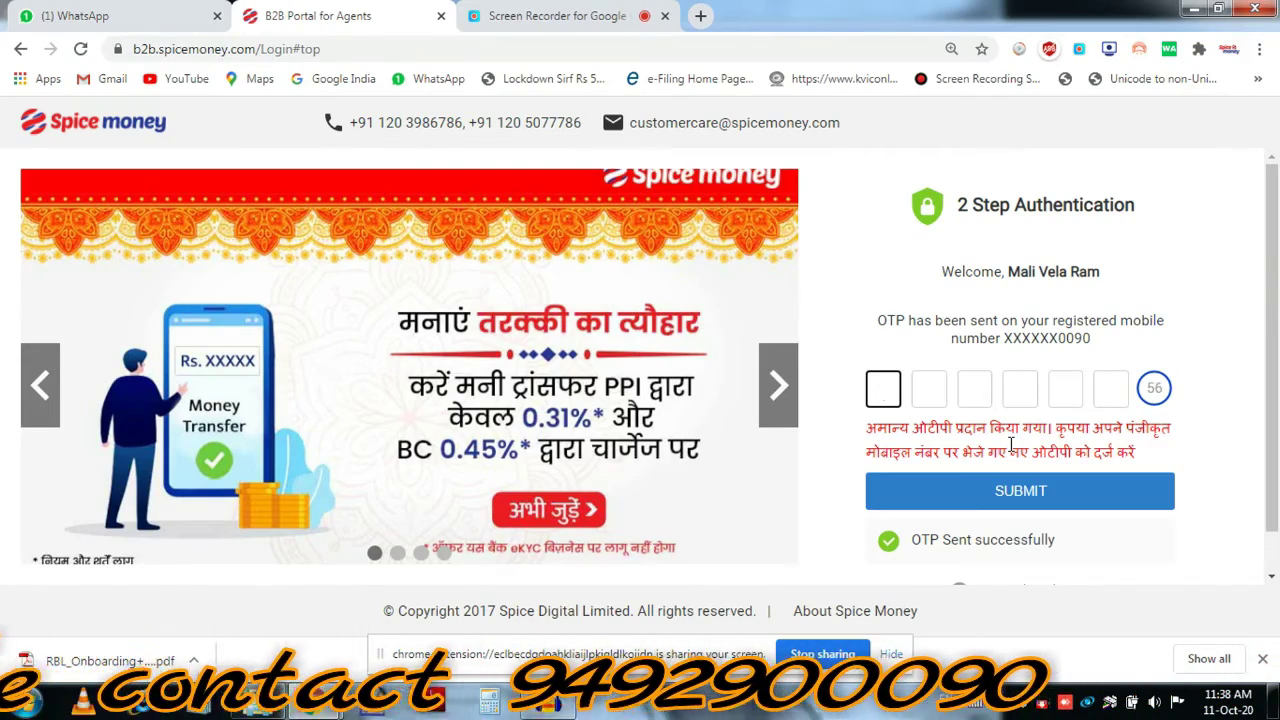
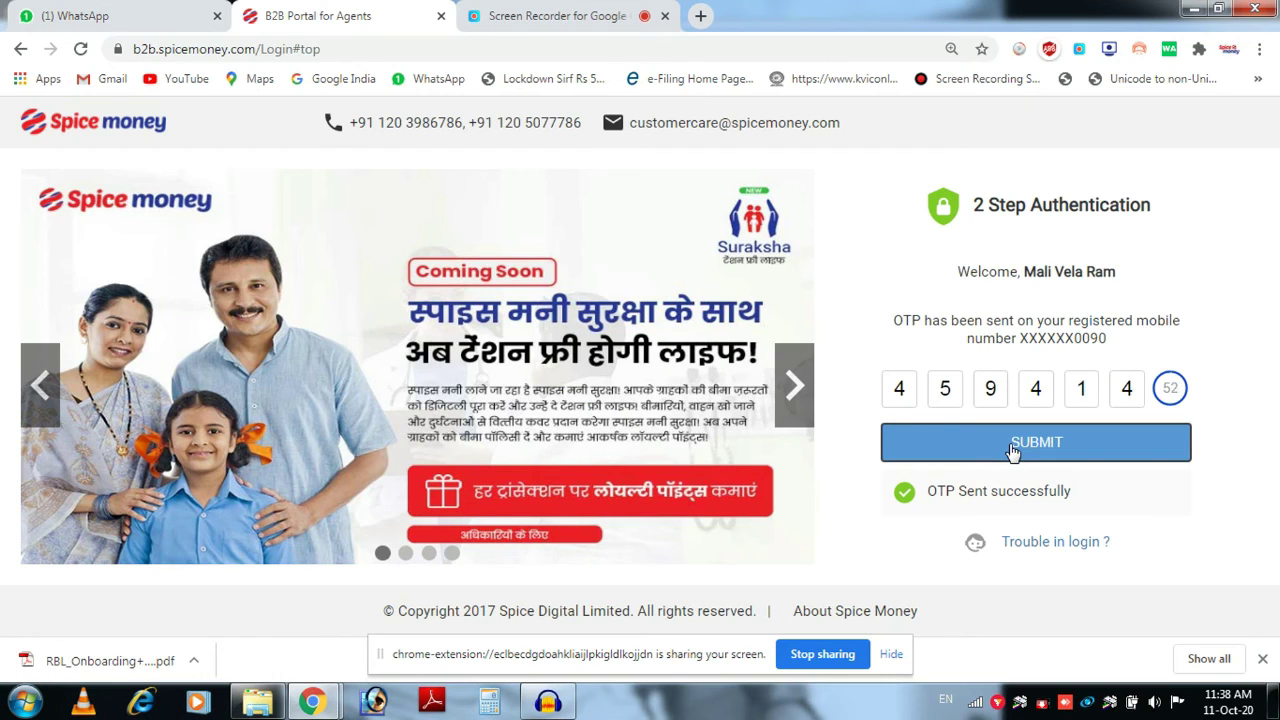
{"action": "left_click", "coordinate": [1012, 452]}
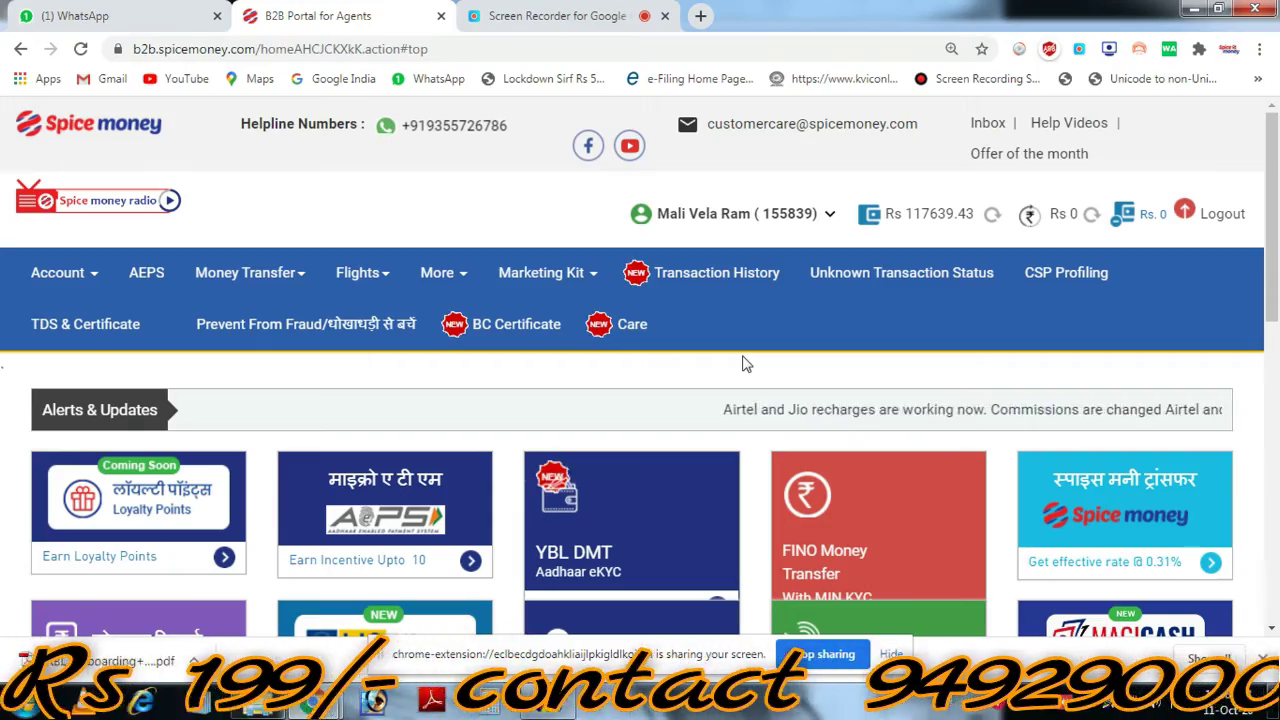
Scroll through the dashboard tiles like AEPS, YBL DMT, LIC Payments and Mobile Recharge.
{"action": "scroll", "coordinate": [117, 218], "scroll_direction": "down", "scroll_amount": 3}
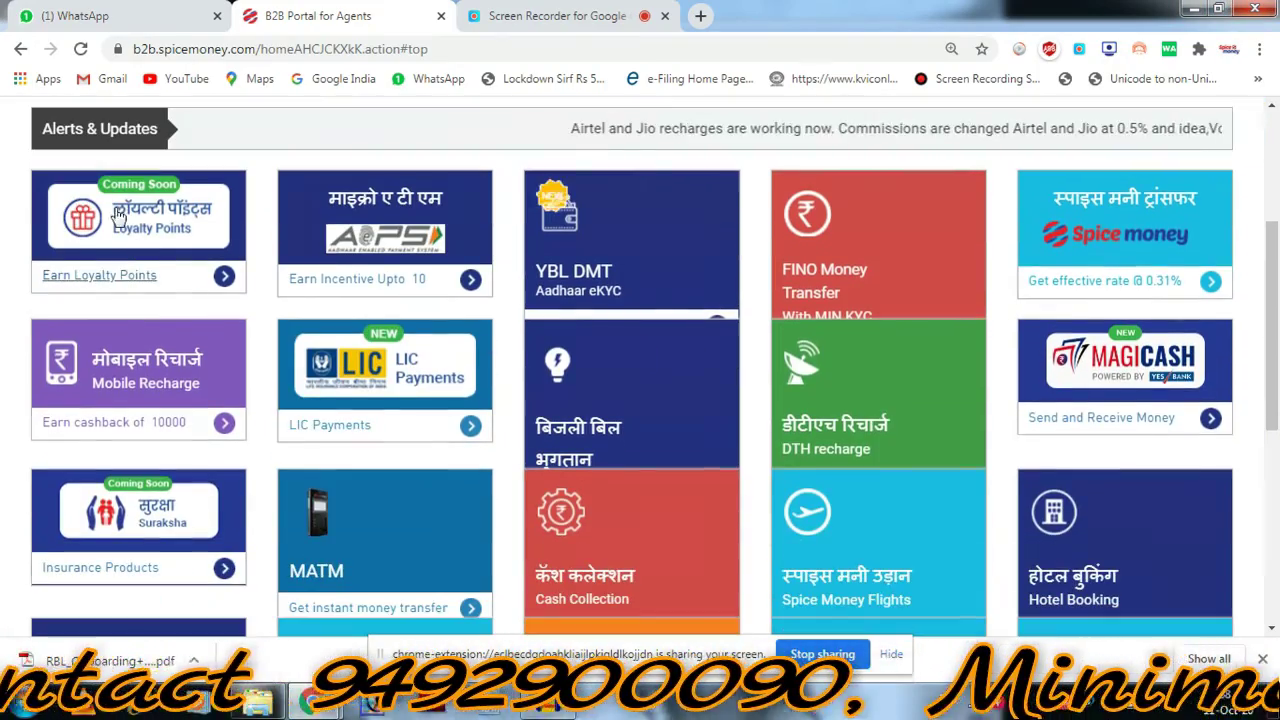
{"action": "scroll", "coordinate": [1000, 414], "scroll_direction": "down", "scroll_amount": 4}
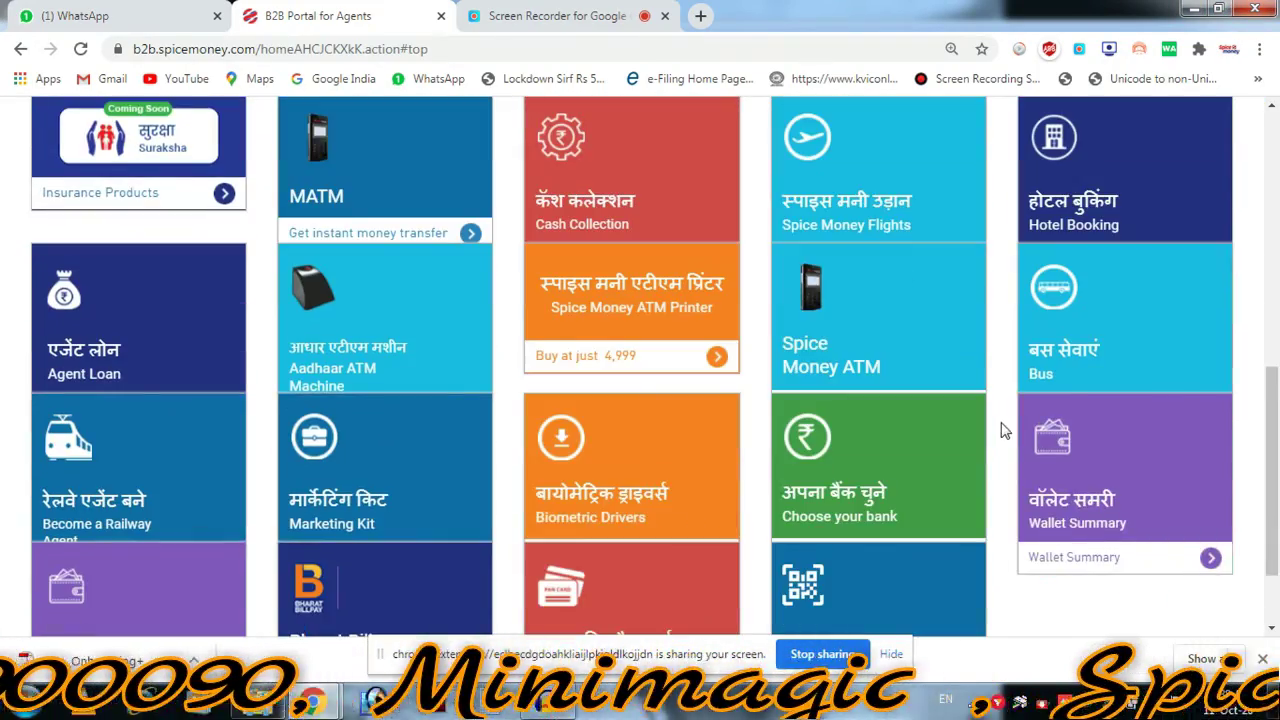
{"action": "scroll", "coordinate": [1004, 430], "scroll_direction": "down", "scroll_amount": 2}
{"action": "scroll", "coordinate": [392, 260], "scroll_direction": "up", "scroll_amount": 7}
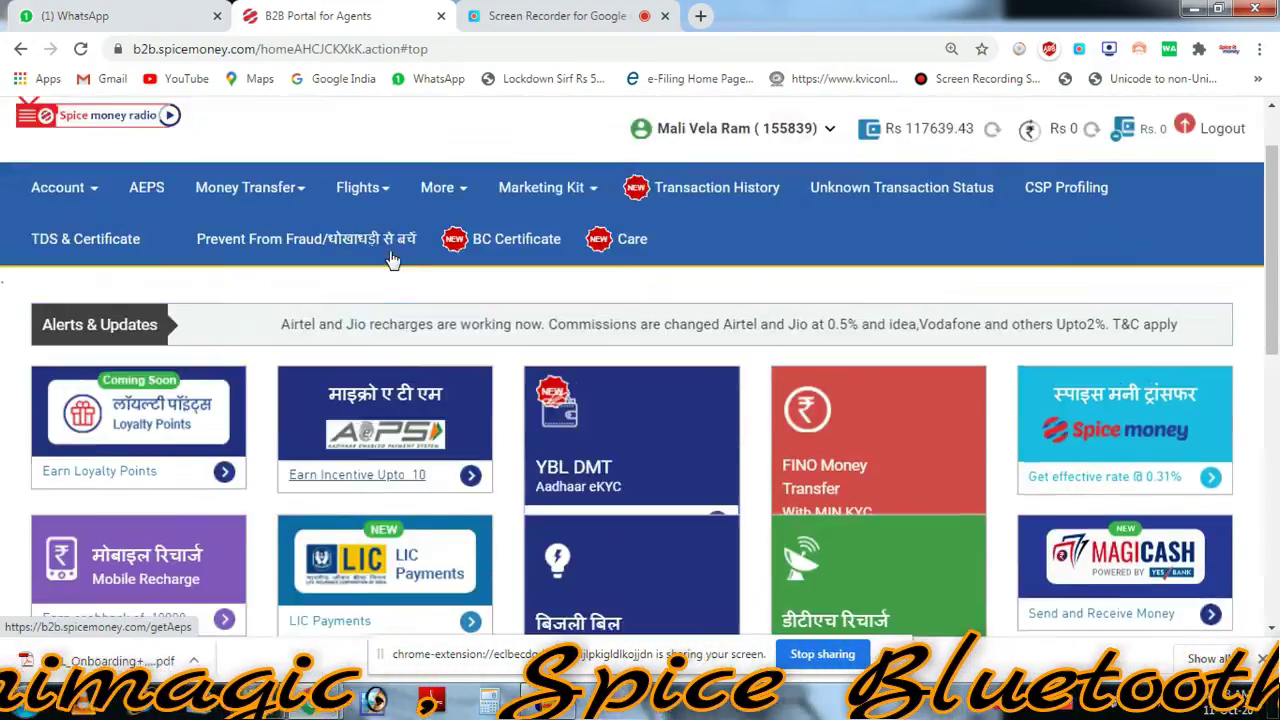
{"action": "scroll", "coordinate": [392, 260], "scroll_direction": "up", "scroll_amount": 1}
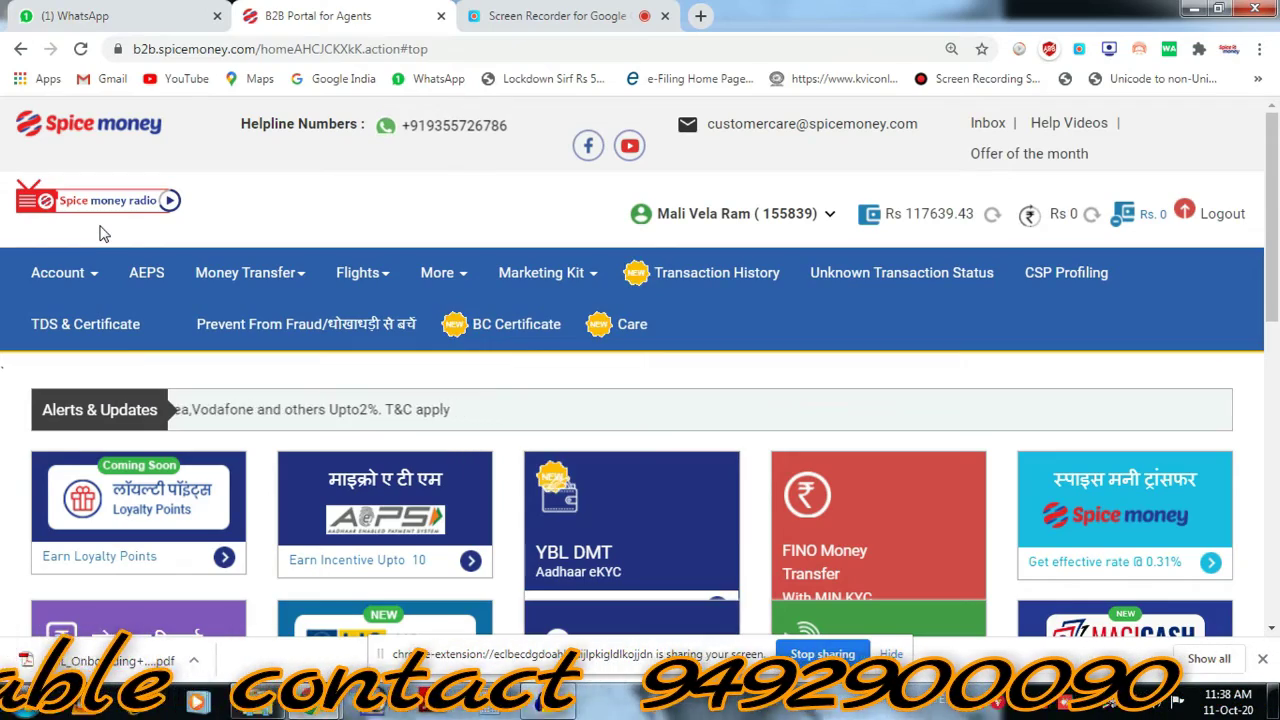
{"action": "mouse_move", "coordinate": [62, 278]}
{"action": "scroll", "coordinate": [60, 279], "scroll_direction": "down", "scroll_amount": 1}
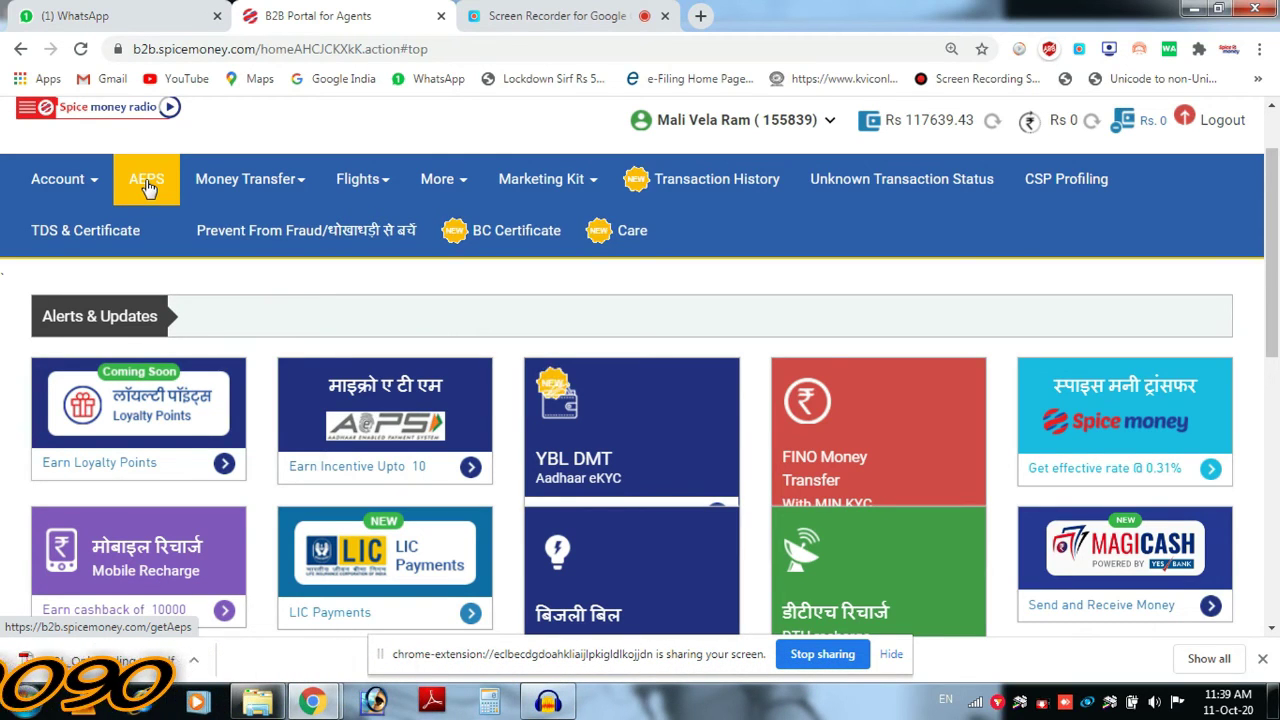
Browse the Money Transfer, Flights, More and Marketing Kit menus, ending on TDS & Certificate.
{"action": "mouse_move", "coordinate": [252, 186]}
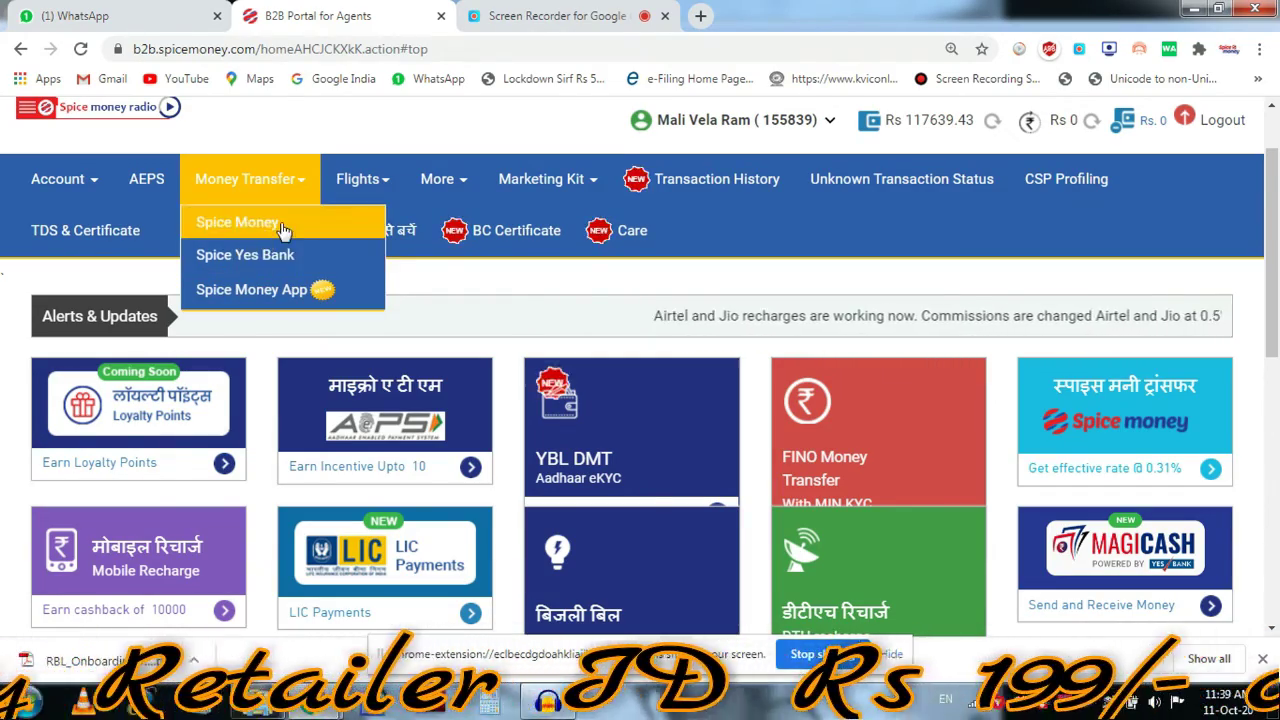
{"action": "mouse_move", "coordinate": [347, 189]}
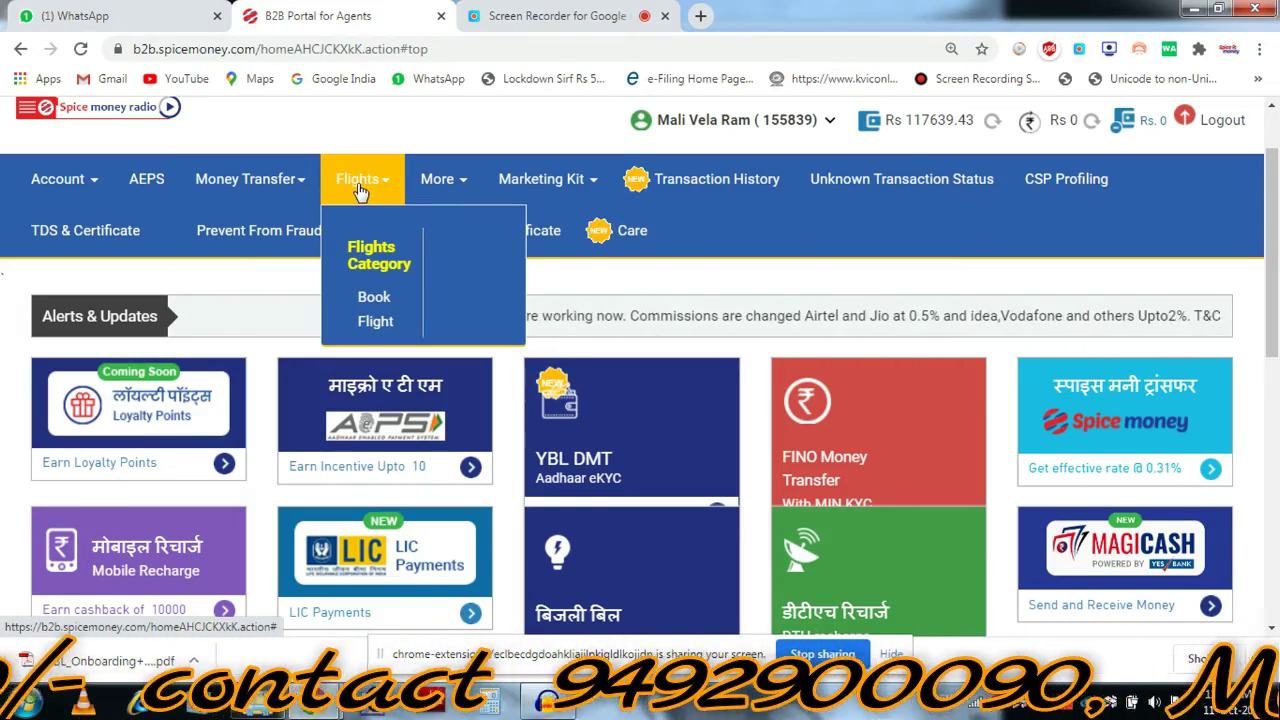
{"action": "mouse_move", "coordinate": [460, 189]}
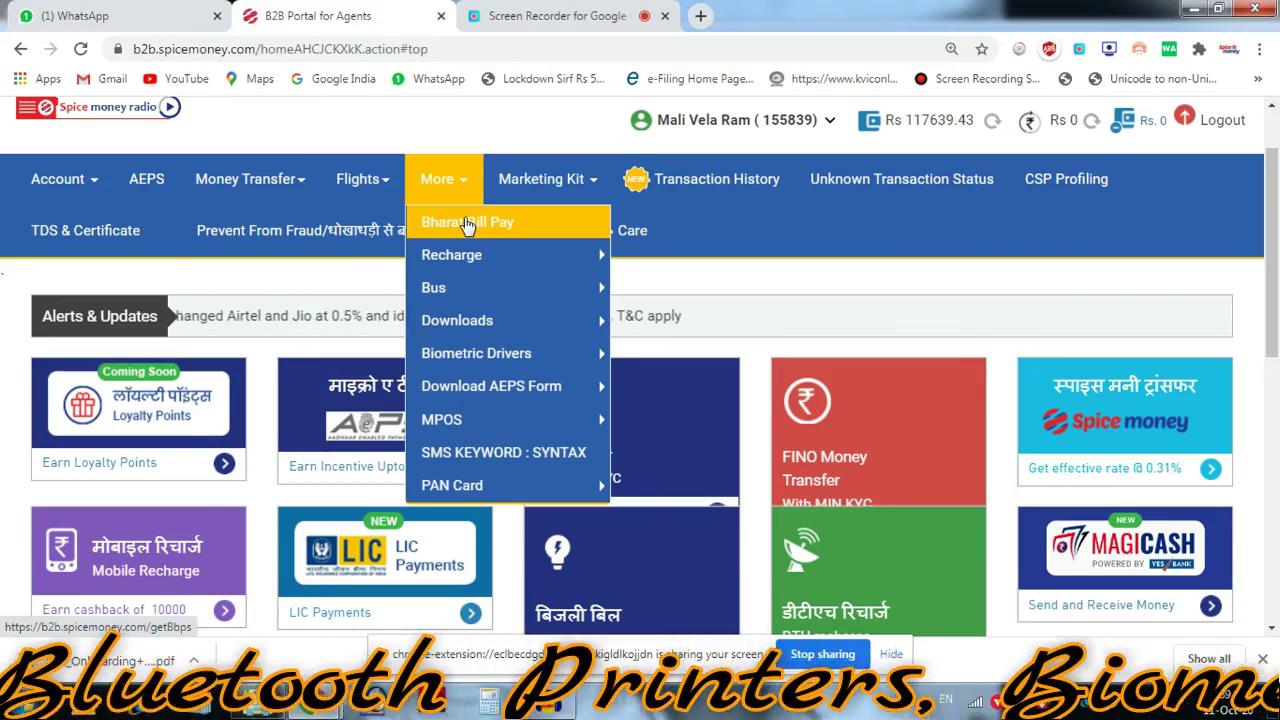
{"action": "mouse_move", "coordinate": [473, 273]}
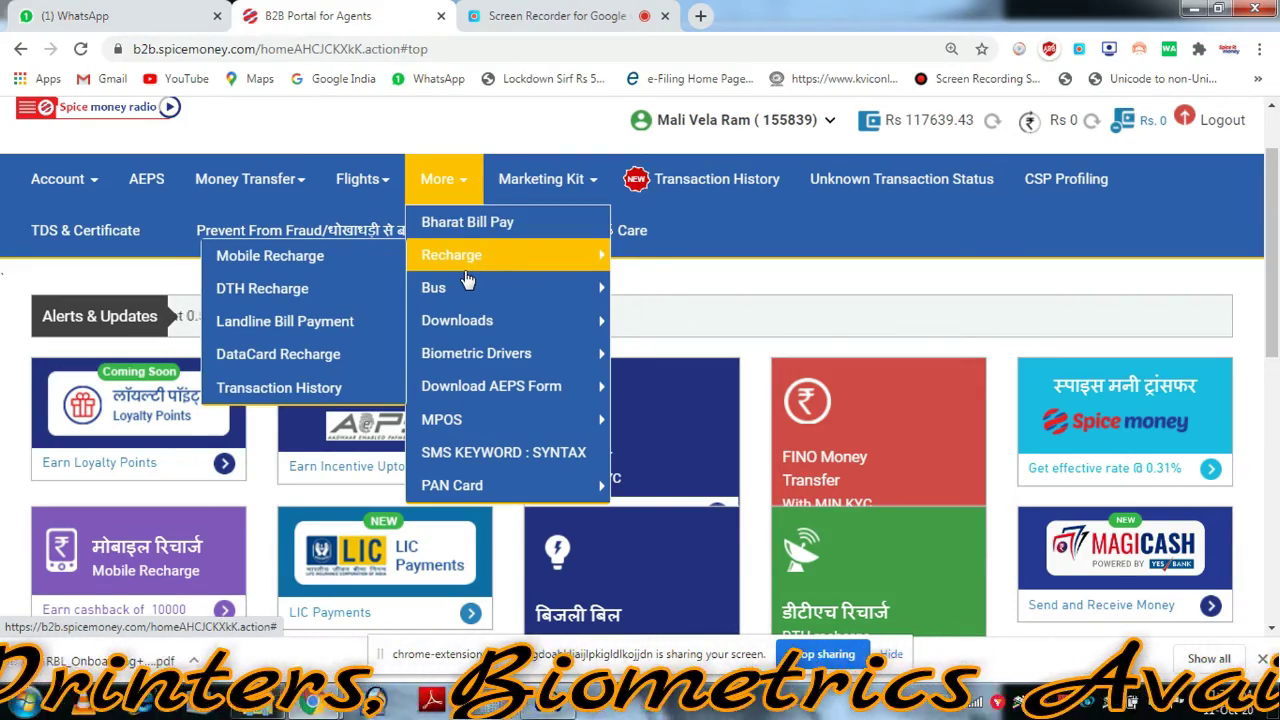
{"action": "mouse_move", "coordinate": [472, 298]}
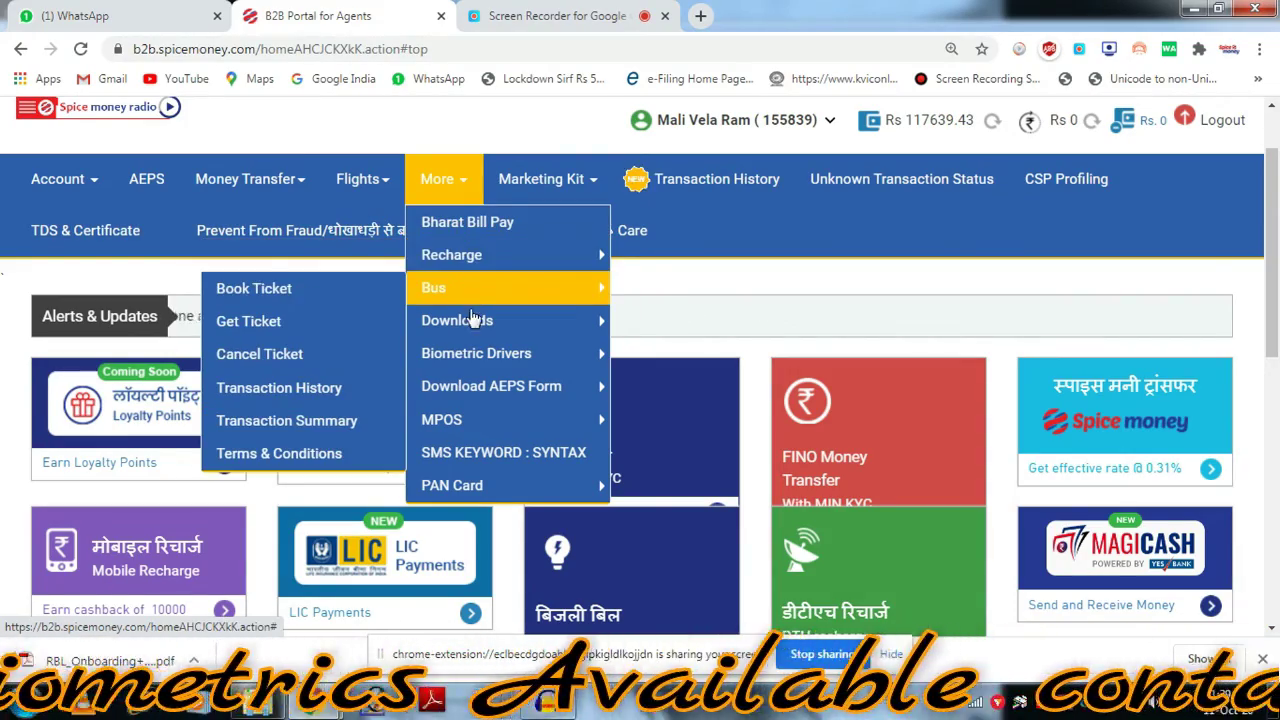
{"action": "mouse_move", "coordinate": [472, 329]}
{"action": "mouse_move", "coordinate": [470, 368]}
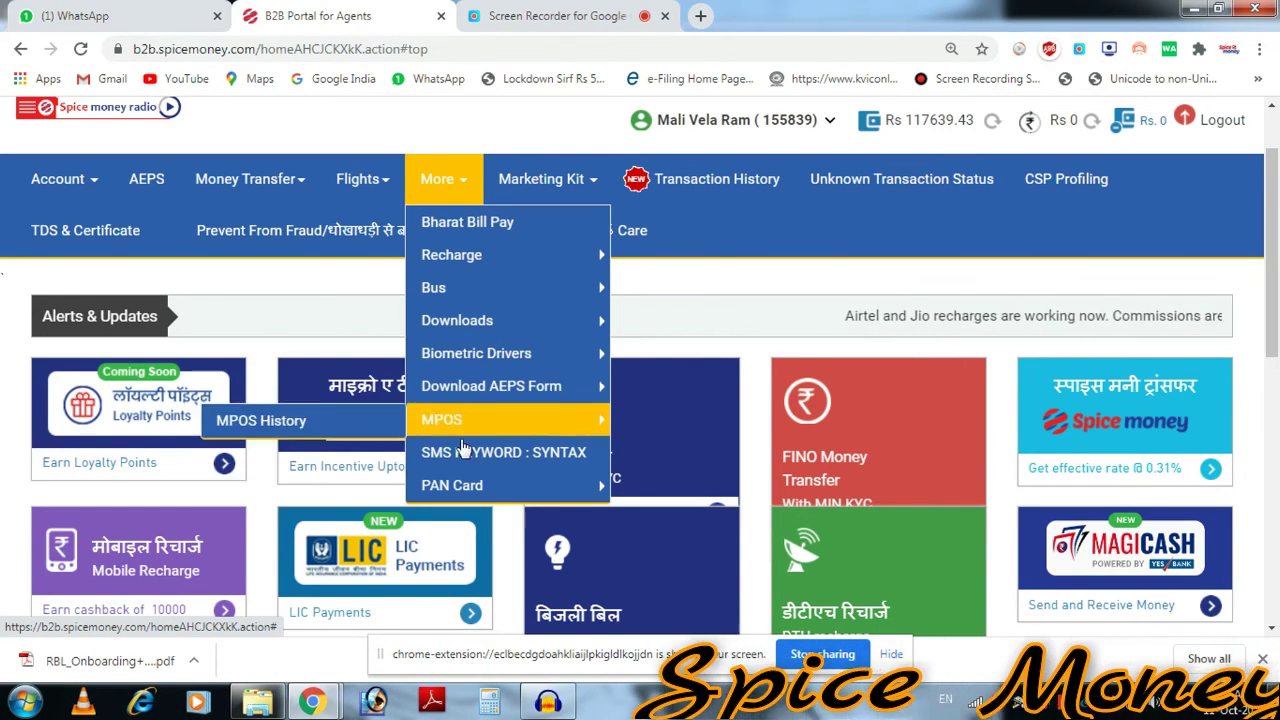
{"action": "mouse_move", "coordinate": [478, 500]}
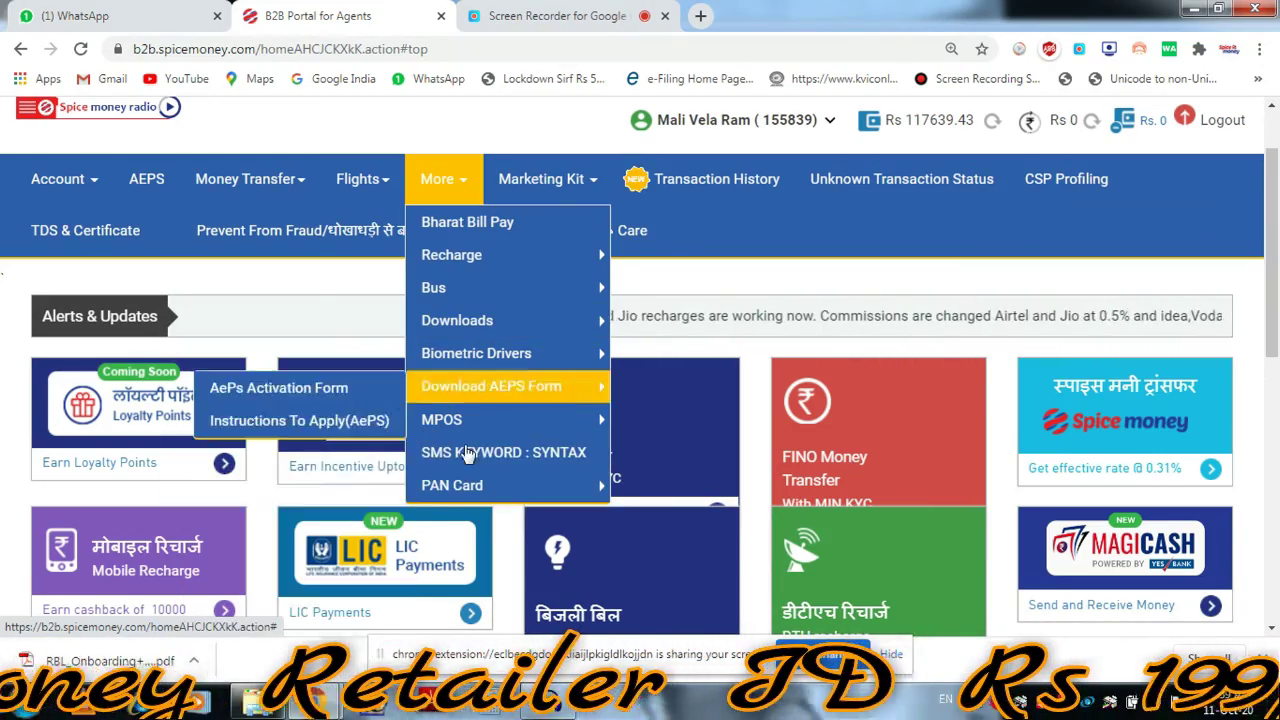
{"action": "mouse_move", "coordinate": [540, 183]}
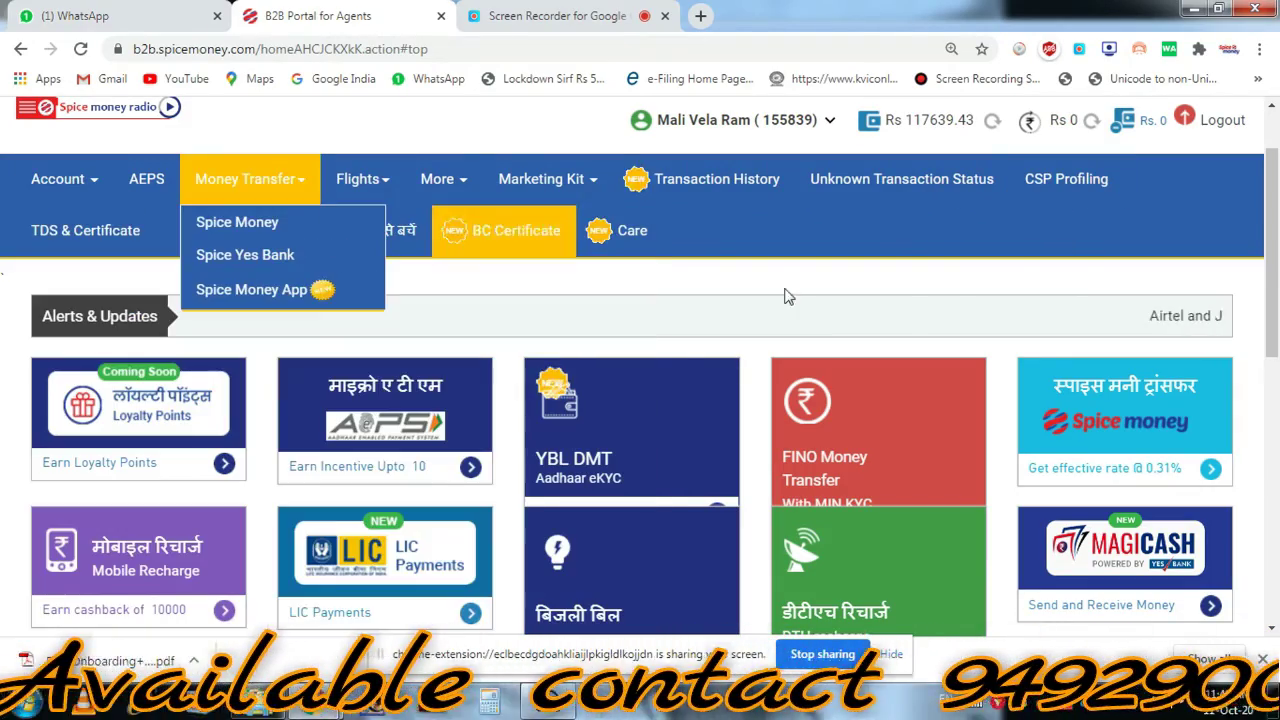
{"action": "mouse_move", "coordinate": [50, 230]}
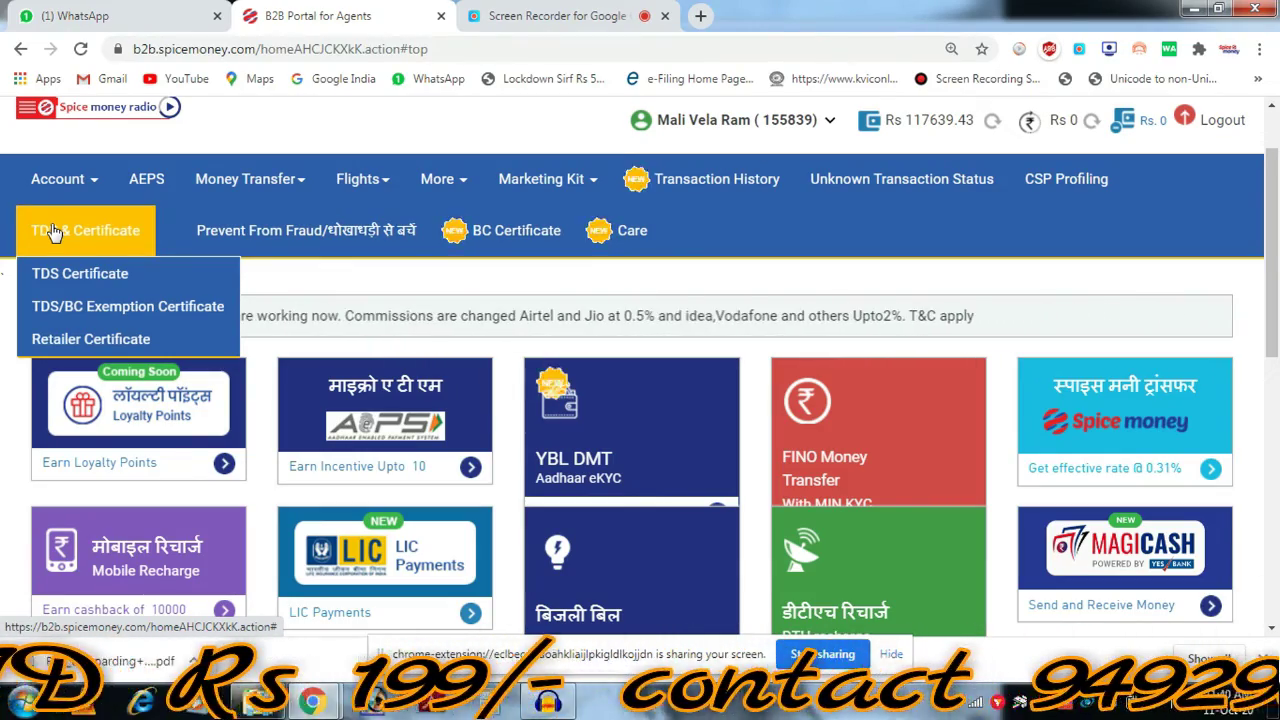
Open the BC Certificate page listing identity card and PPI licence downloads in a new tab.
{"action": "left_click", "coordinate": [245, 179]}
{"action": "left_click", "coordinate": [566, 304]}
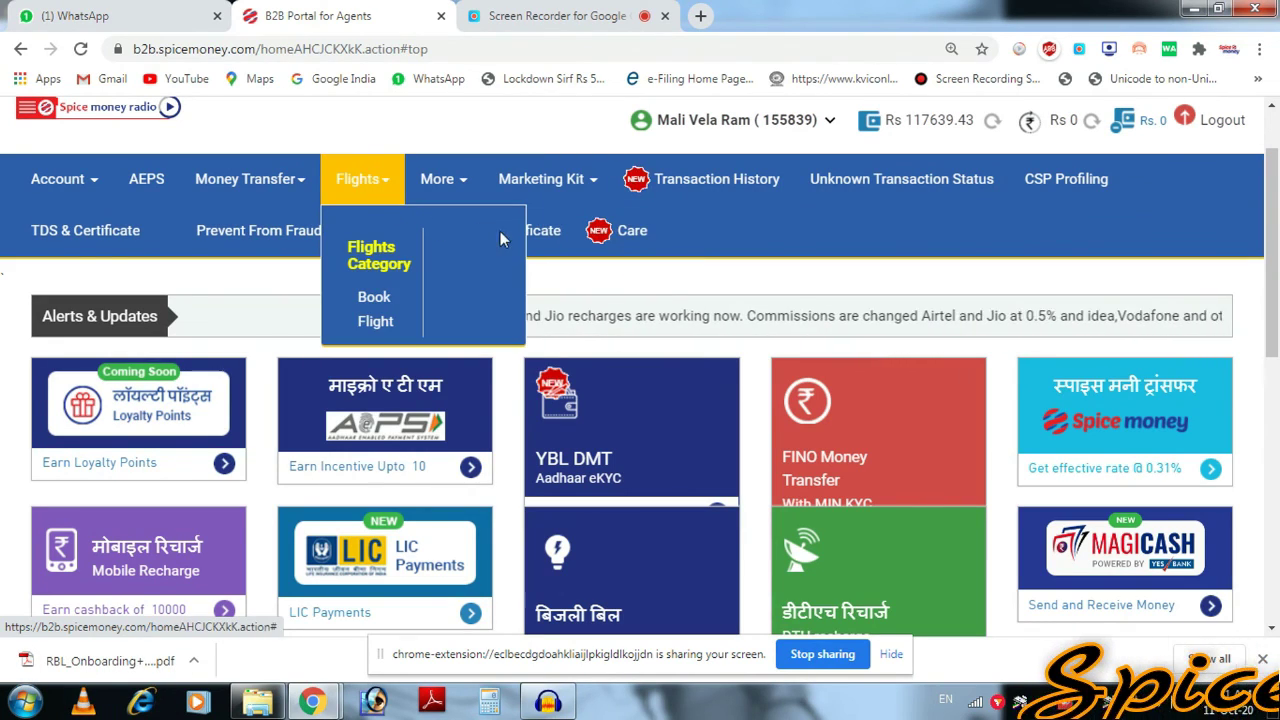
{"action": "left_click", "coordinate": [505, 230]}
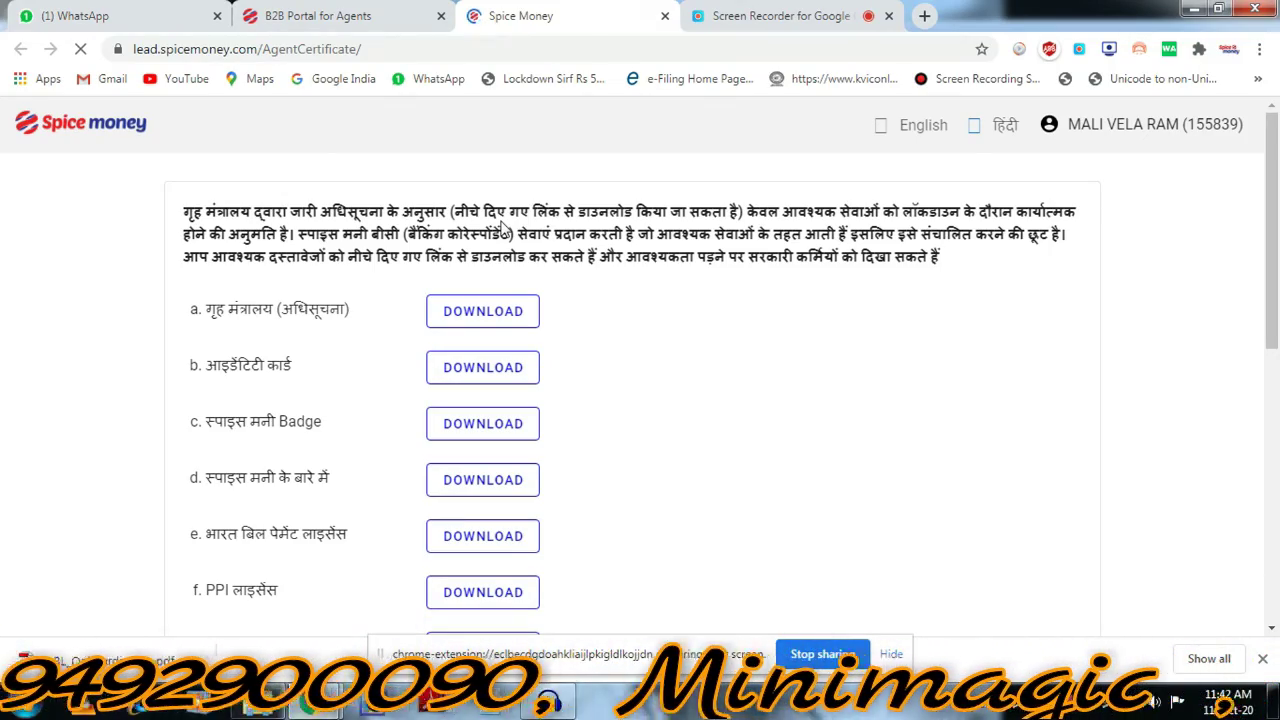
Switch the certificate page to English, then download and open the ID Card as IdCard.pdf.
{"action": "scroll", "coordinate": [558, 421], "scroll_direction": "down", "scroll_amount": 4}
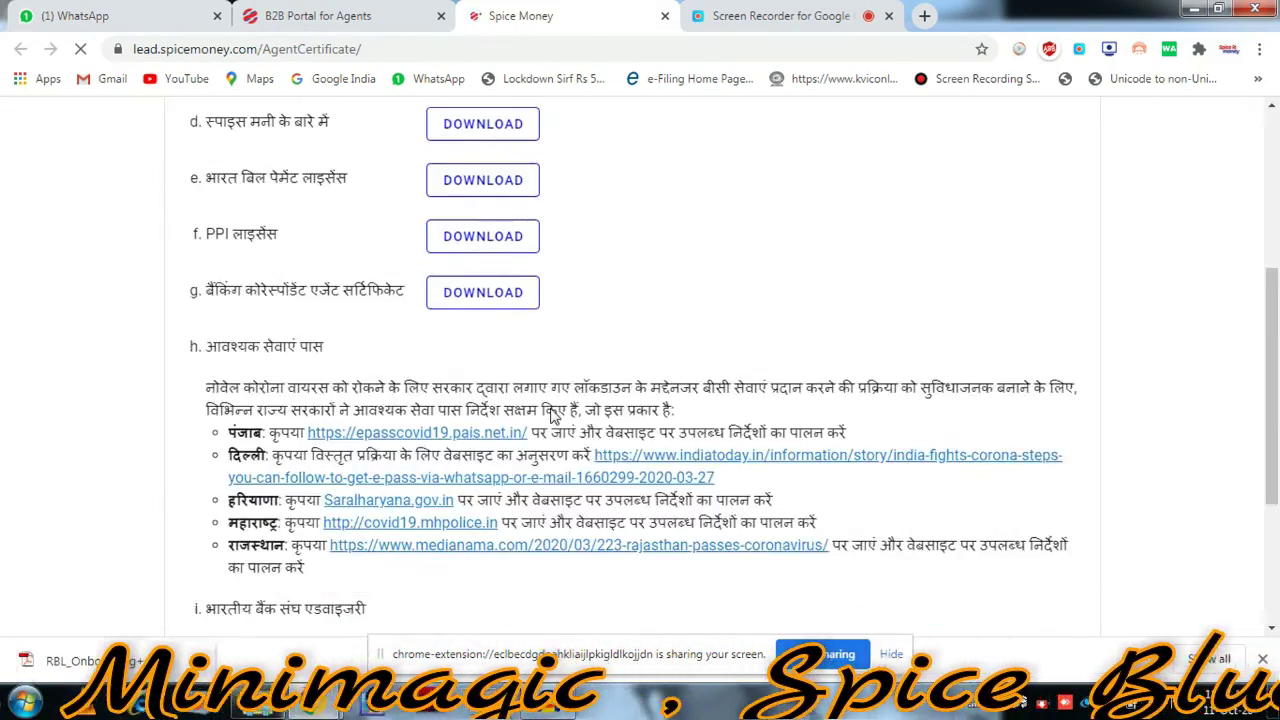
{"action": "scroll", "coordinate": [757, 366], "scroll_direction": "up", "scroll_amount": 4}
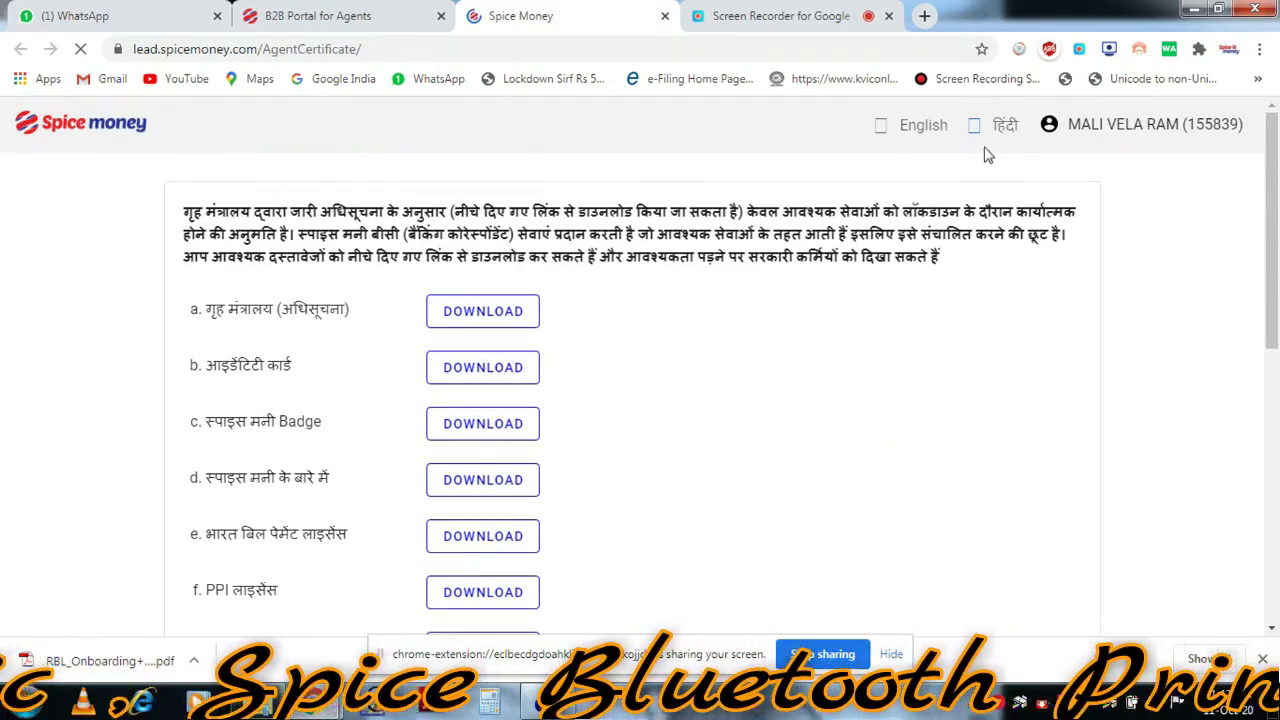
{"action": "left_click", "coordinate": [881, 127]}
{"action": "scroll", "coordinate": [374, 274], "scroll_direction": "down", "scroll_amount": 2}
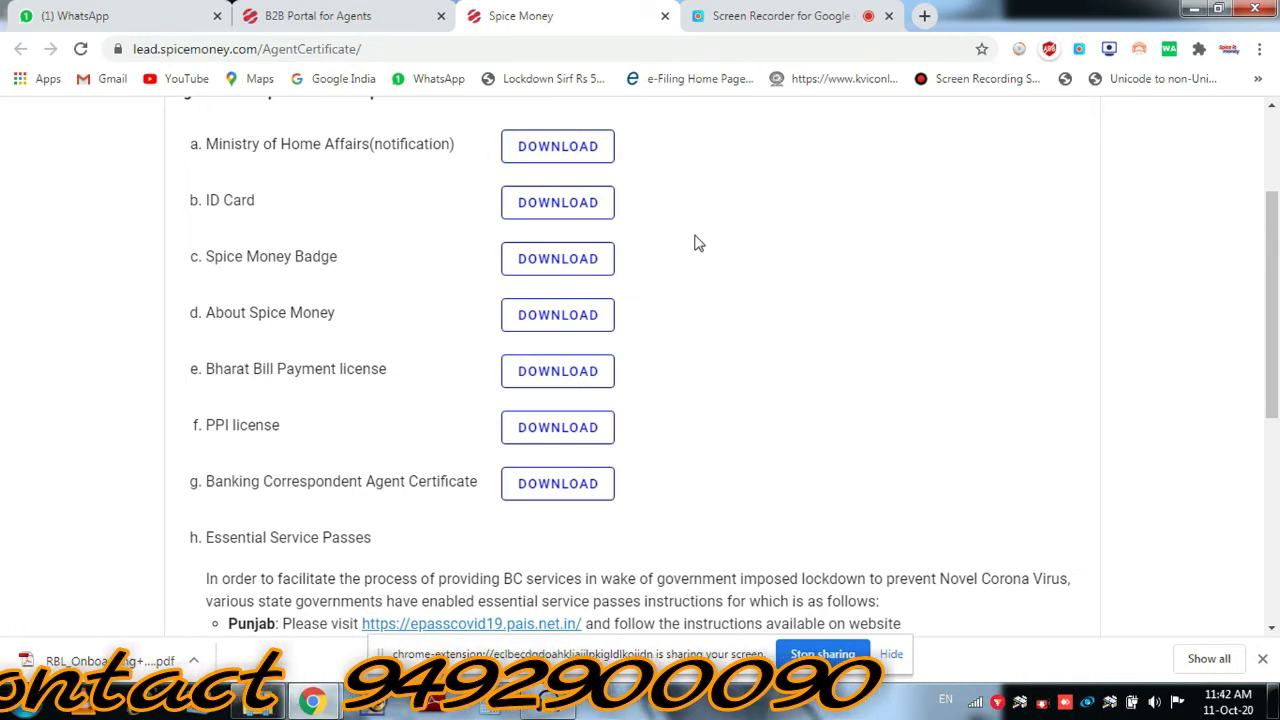
{"action": "left_click", "coordinate": [557, 207]}
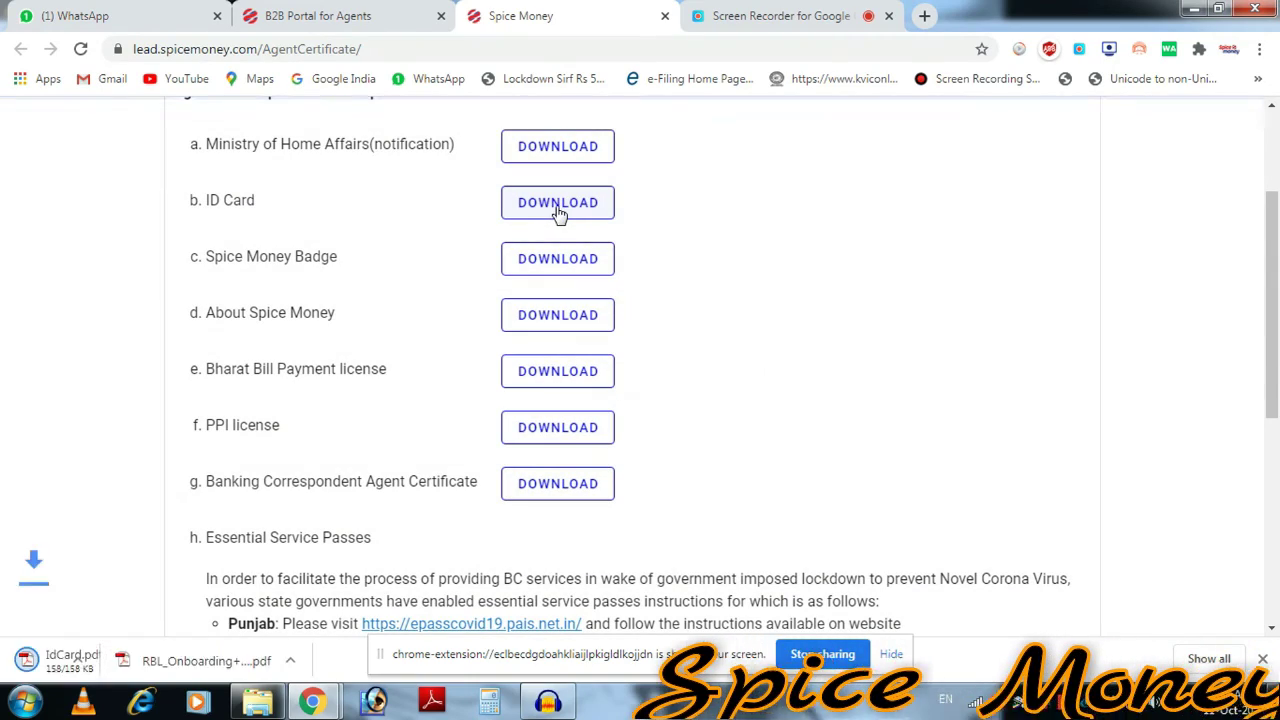
{"action": "left_click", "coordinate": [72, 664]}
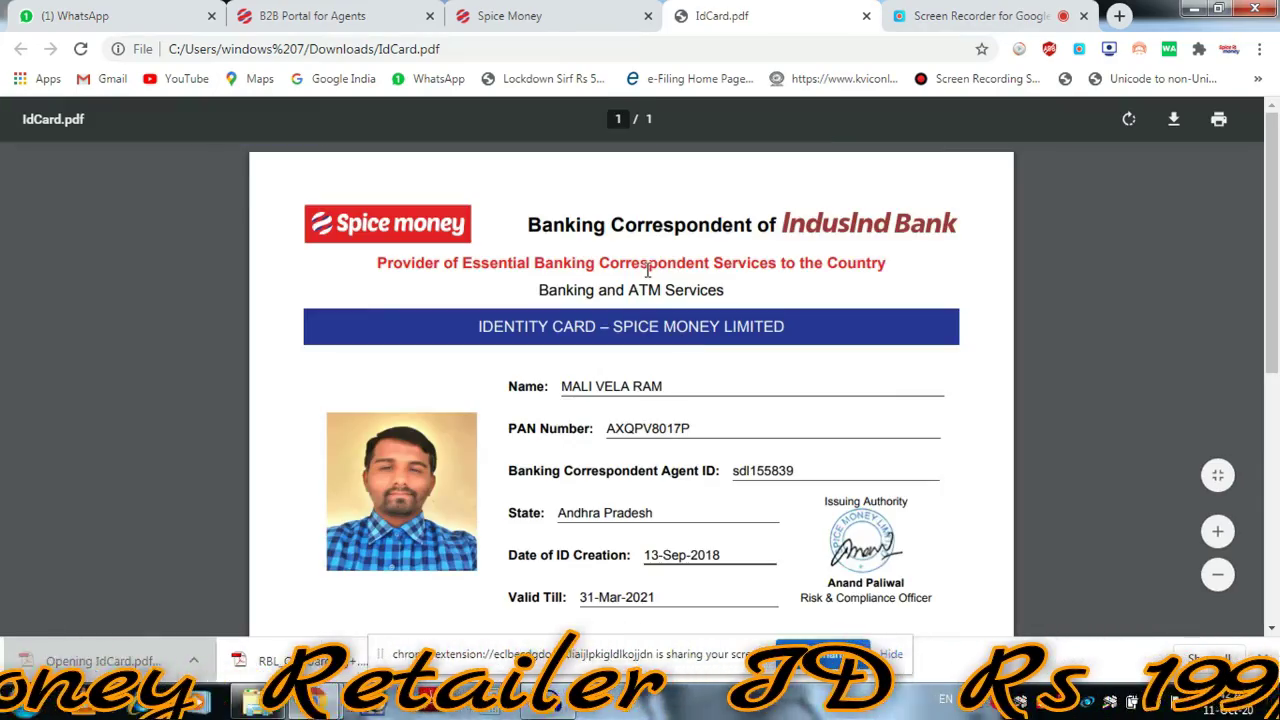
Select the IndusInd Bank header text on the ID card, then clear the selection.
{"action": "scroll", "coordinate": [648, 270], "scroll_direction": "down", "scroll_amount": 5}
{"action": "scroll", "coordinate": [650, 280], "scroll_direction": "up", "scroll_amount": 4}
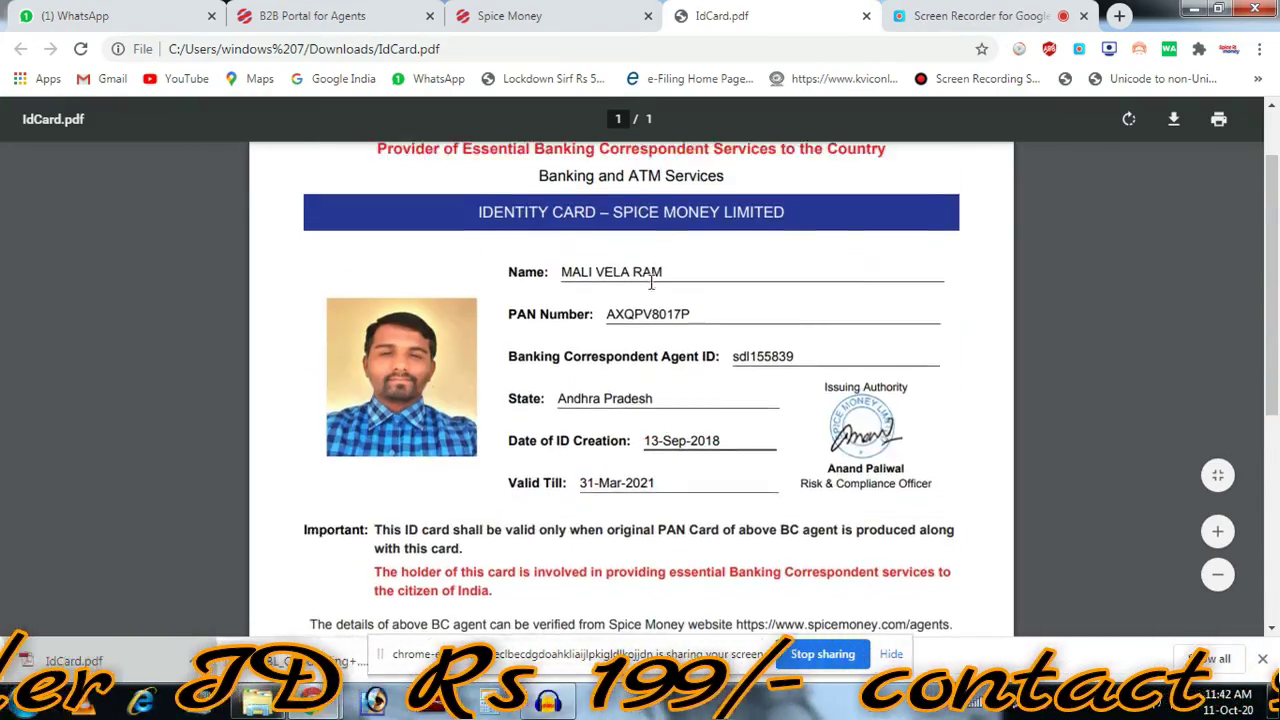
{"action": "scroll", "coordinate": [650, 283], "scroll_direction": "up", "scroll_amount": 1}
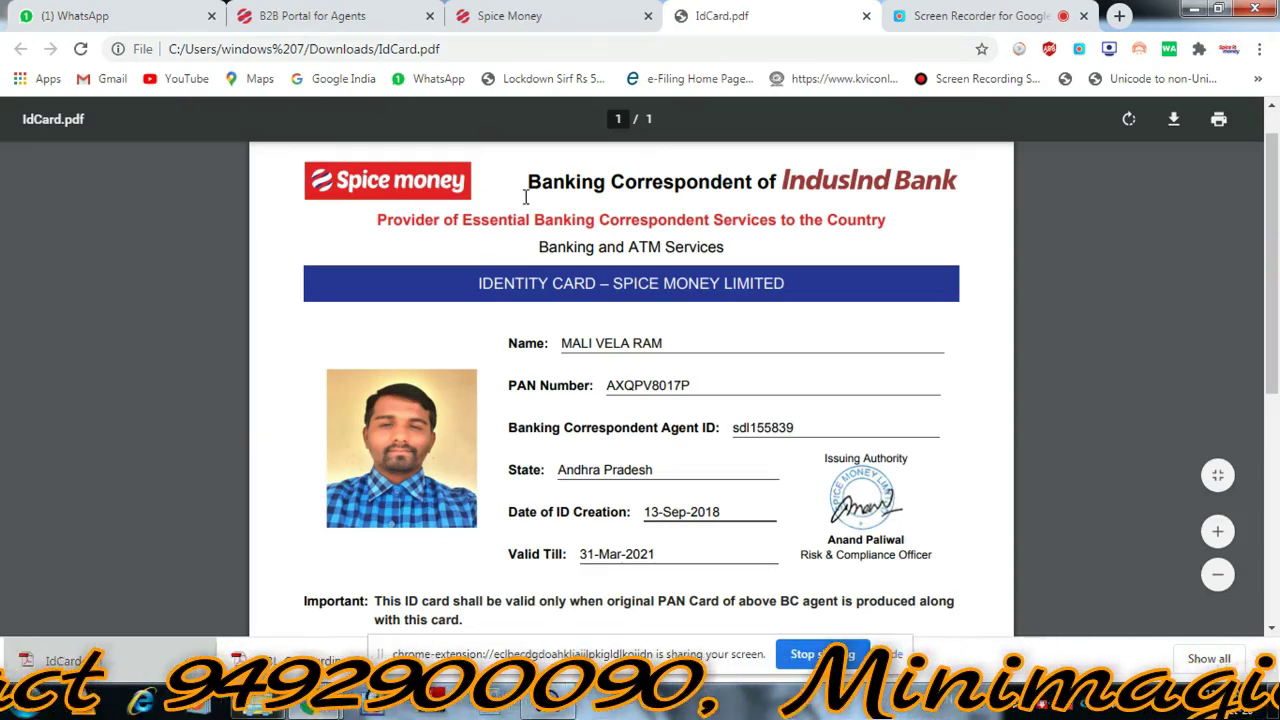
{"action": "left_click_drag", "start_coordinate": [528, 186], "coordinate": [907, 203]}
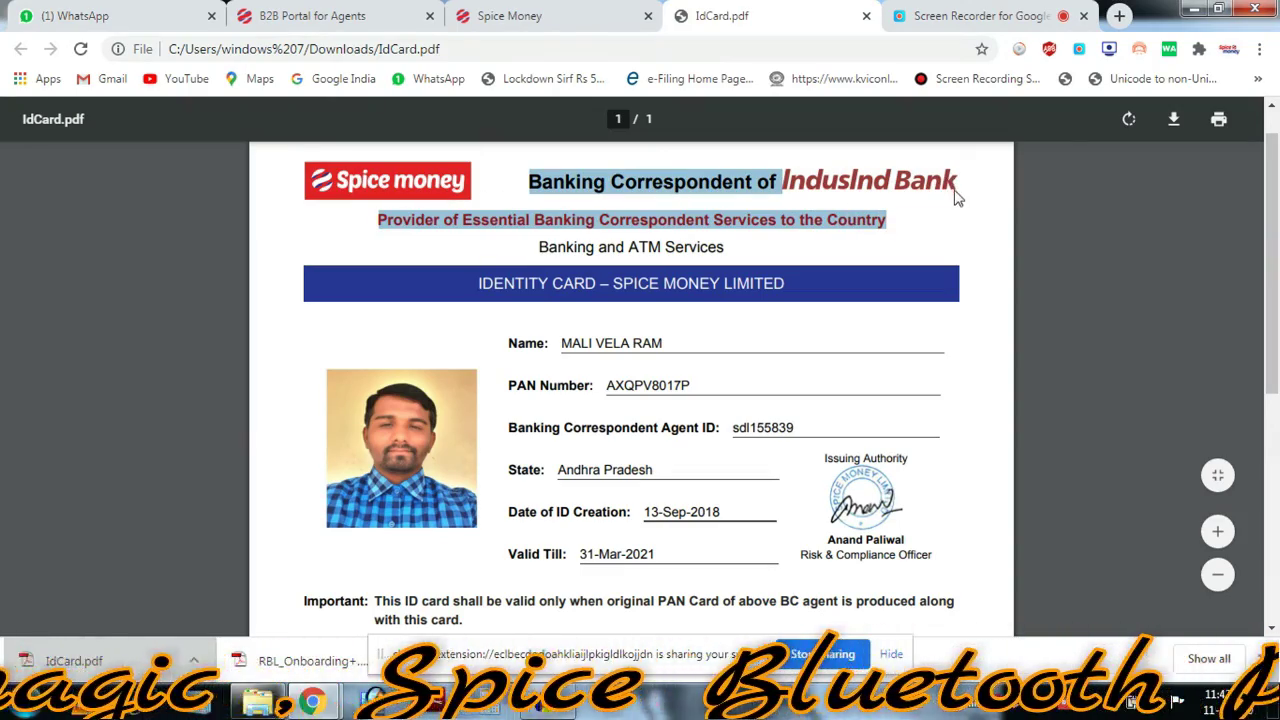
{"action": "left_click", "coordinate": [955, 198]}
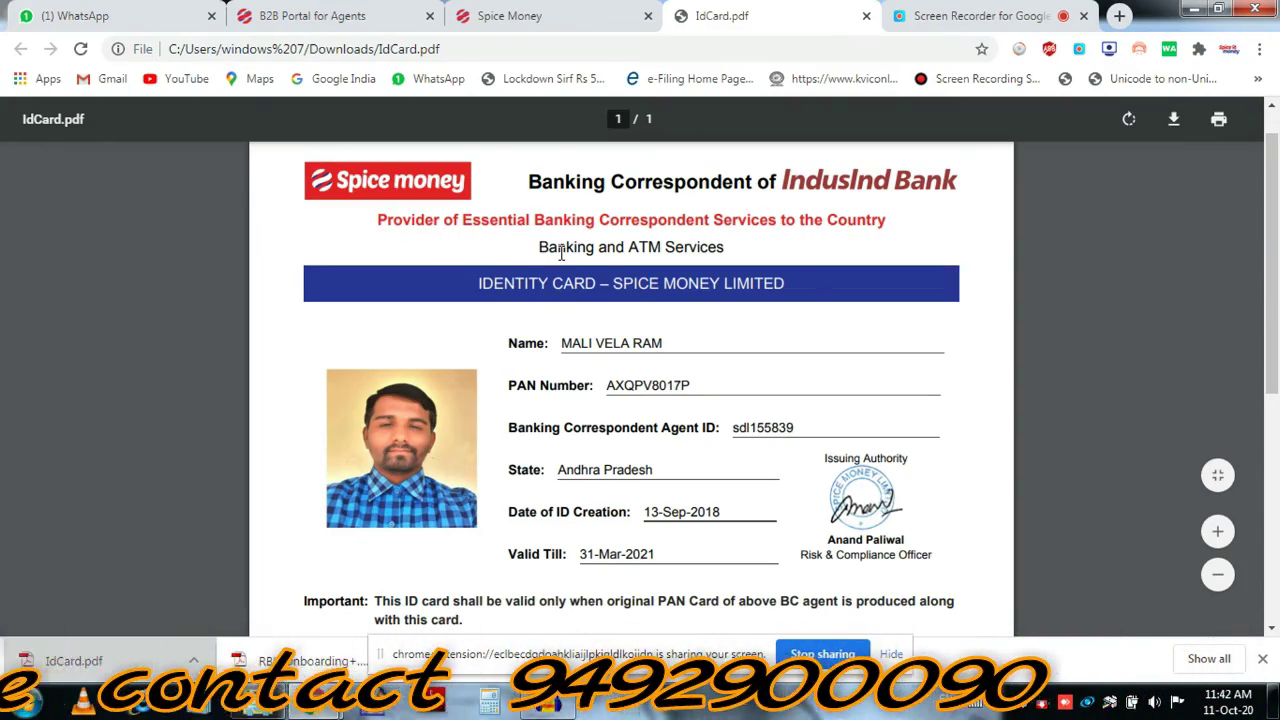
Read the rest of IdCard.pdf, valid till 31-Mar-2021, down to Spice Money's return address.
{"action": "scroll", "coordinate": [561, 254], "scroll_direction": "down", "scroll_amount": 1}
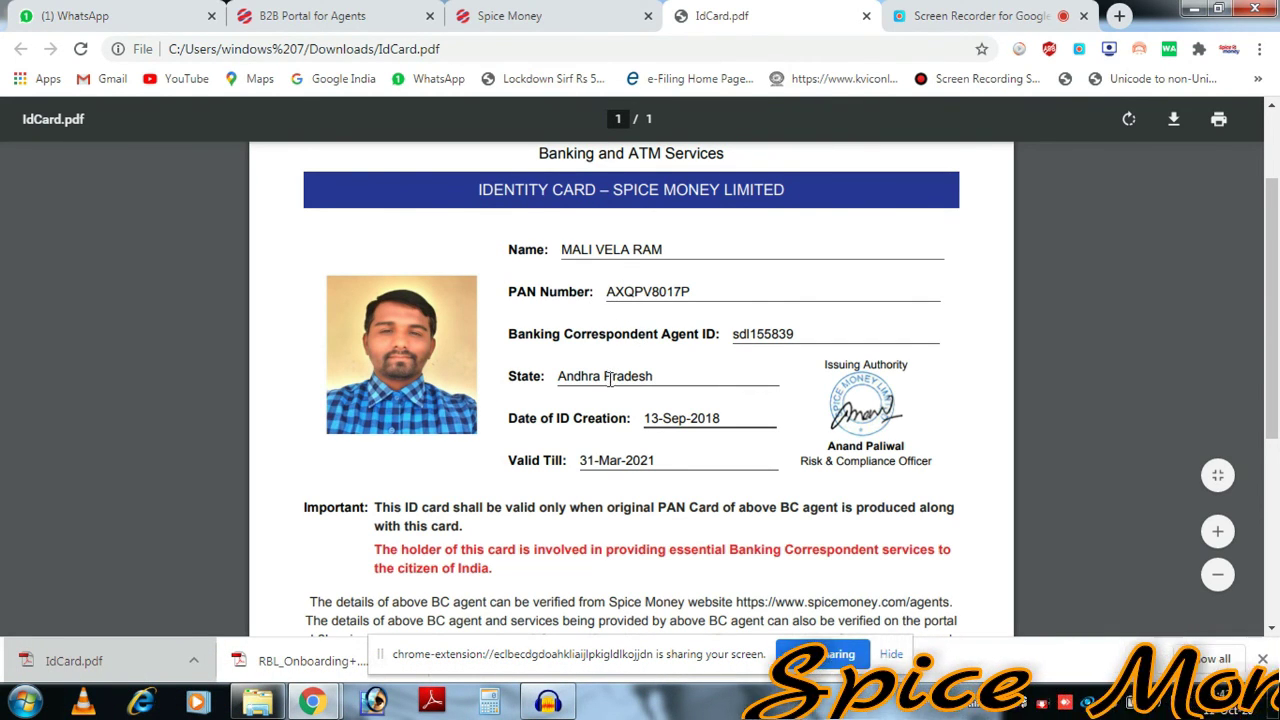
{"action": "scroll", "coordinate": [518, 395], "scroll_direction": "down", "scroll_amount": 2}
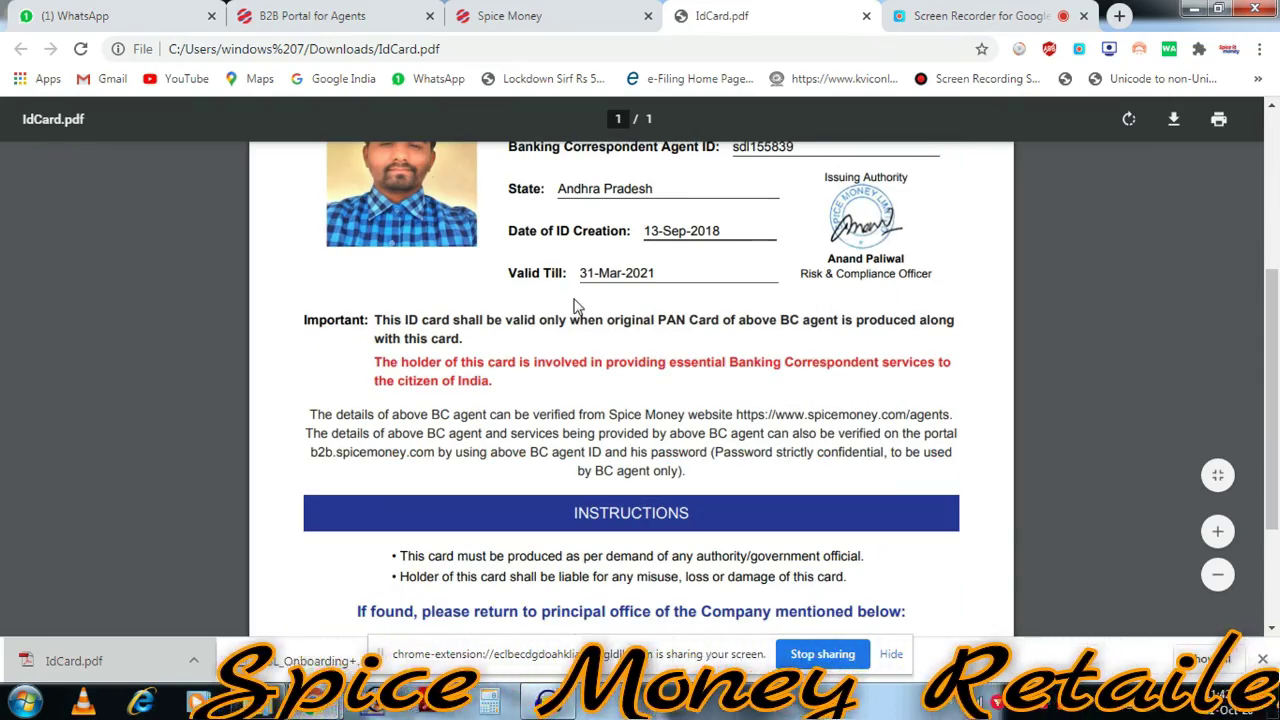
{"action": "scroll", "coordinate": [596, 305], "scroll_direction": "up", "scroll_amount": 1}
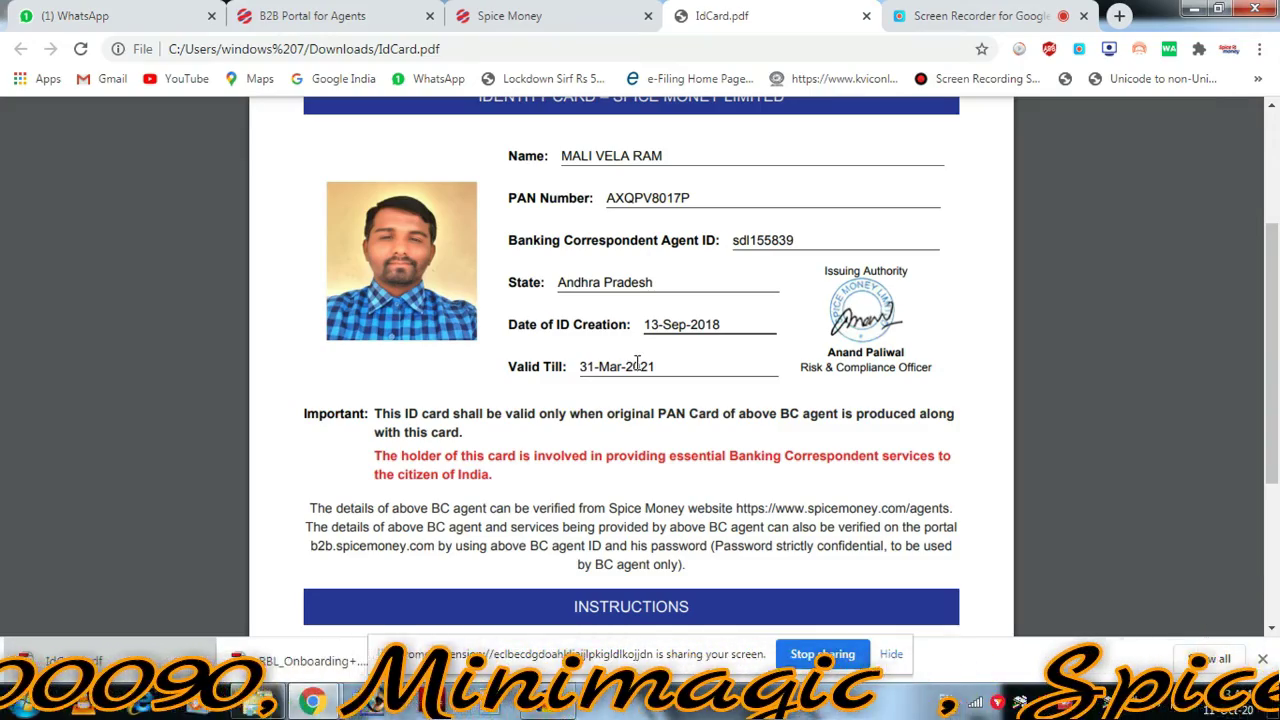
{"action": "scroll", "coordinate": [636, 364], "scroll_direction": "up", "scroll_amount": 1}
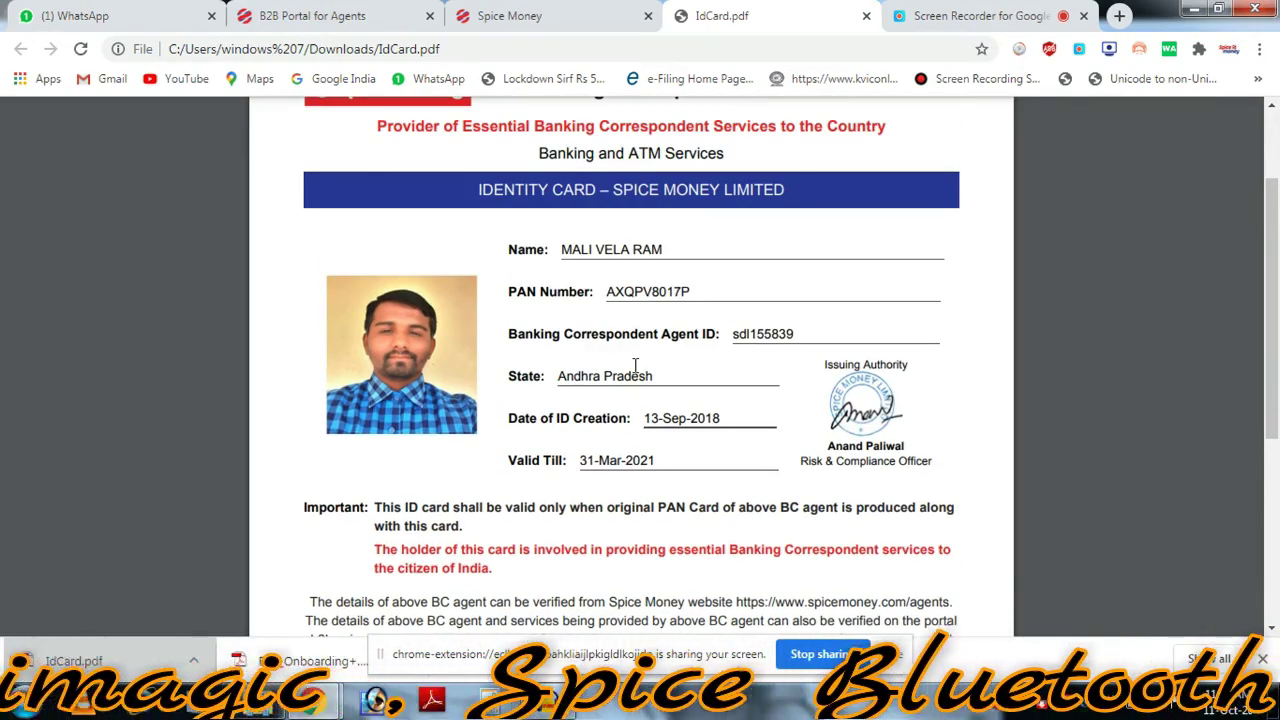
{"action": "scroll", "coordinate": [636, 364], "scroll_direction": "down", "scroll_amount": 2}
{"action": "scroll", "coordinate": [447, 345], "scroll_direction": "up", "scroll_amount": 3}
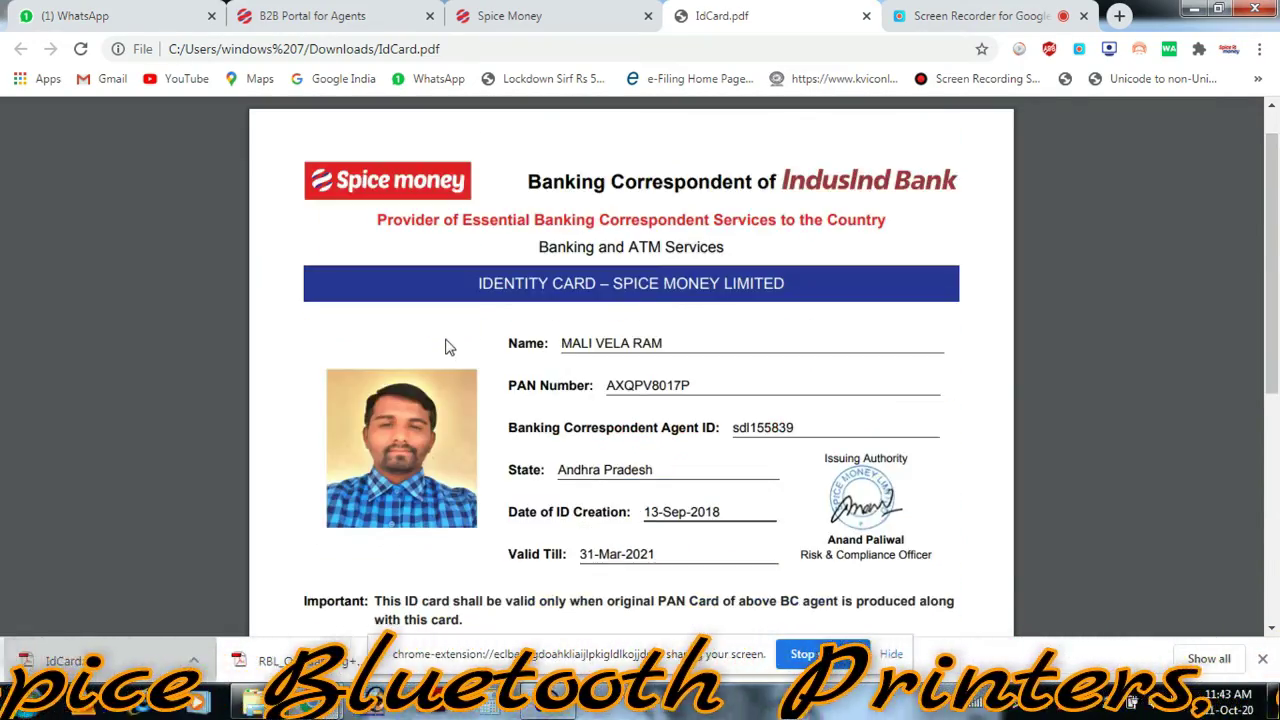
{"action": "scroll", "coordinate": [462, 318], "scroll_direction": "down", "scroll_amount": 3}
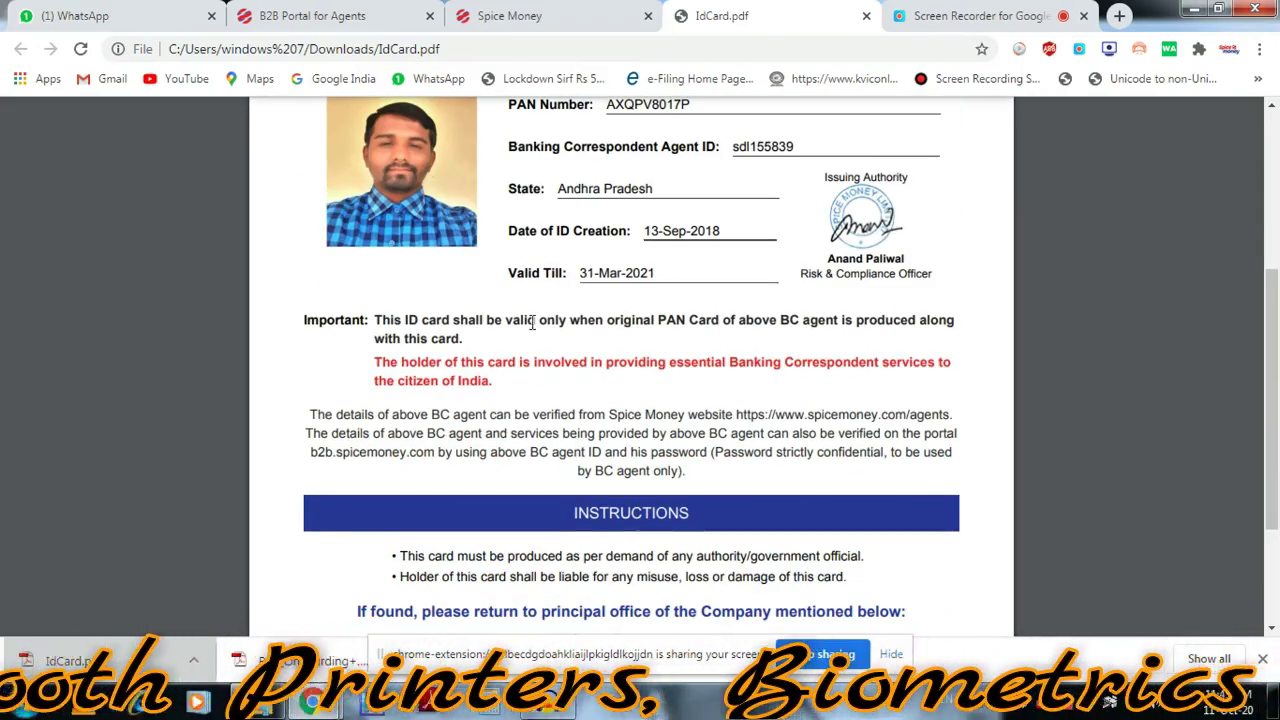
{"action": "scroll", "coordinate": [286, 212], "scroll_direction": "up", "scroll_amount": 4}
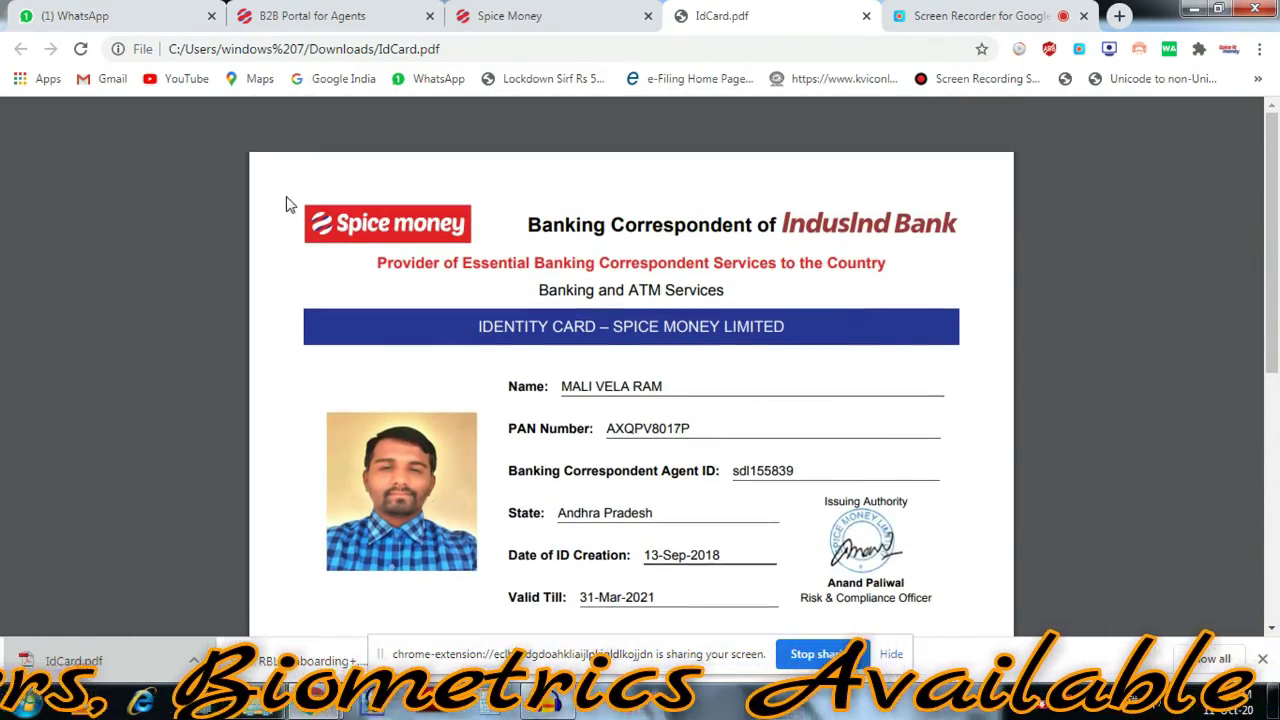
{"action": "scroll", "coordinate": [474, 402], "scroll_direction": "down", "scroll_amount": 3}
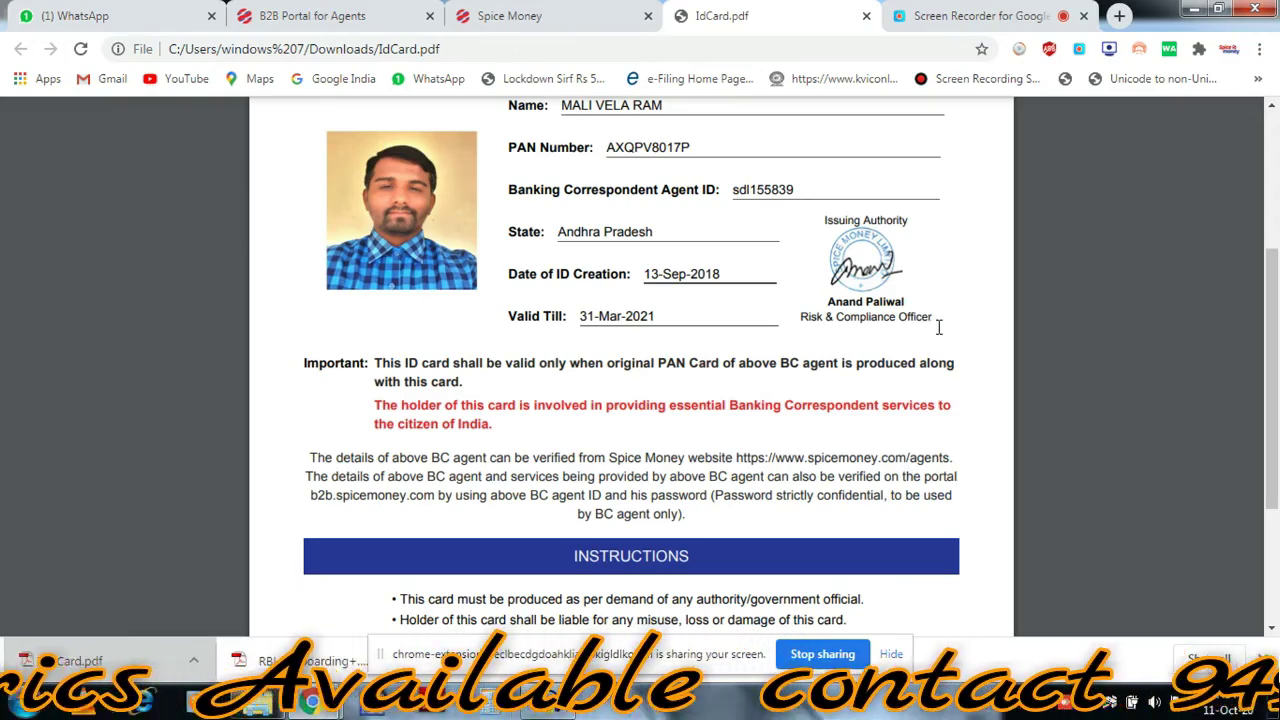
{"action": "scroll", "coordinate": [537, 475], "scroll_direction": "down", "scroll_amount": 3}
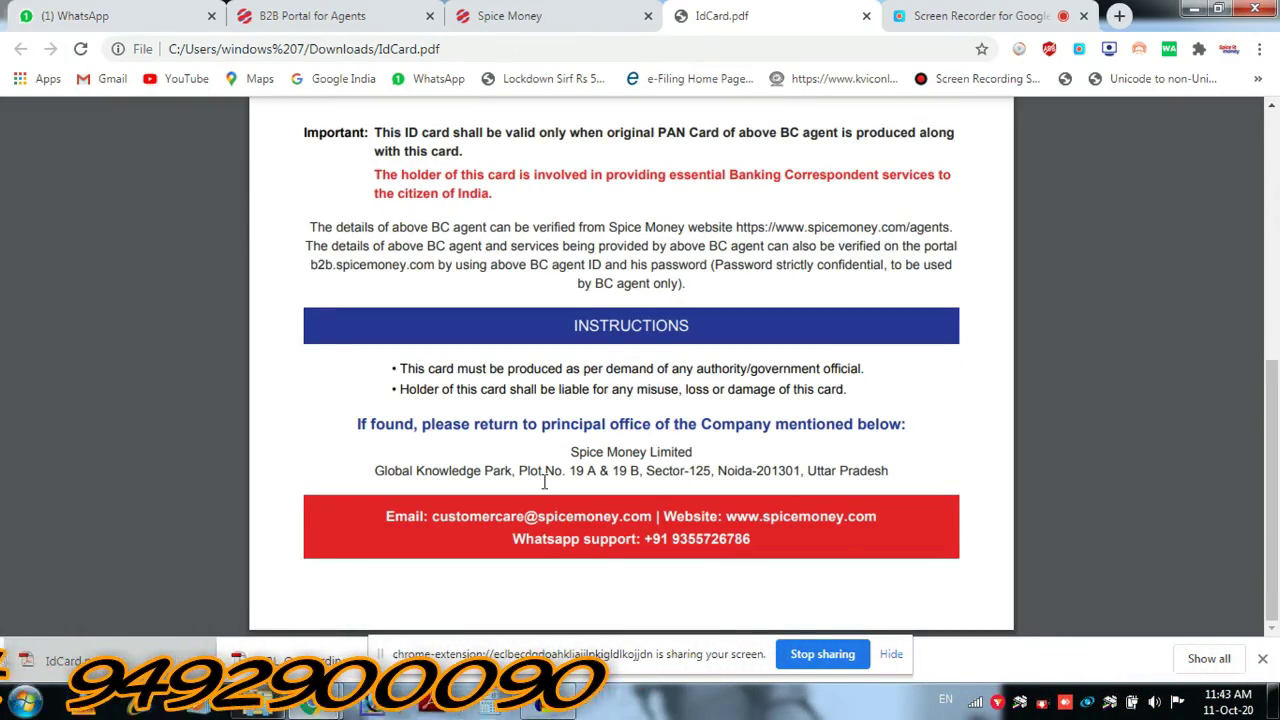
{"action": "scroll", "coordinate": [686, 194], "scroll_direction": "up", "scroll_amount": 3}
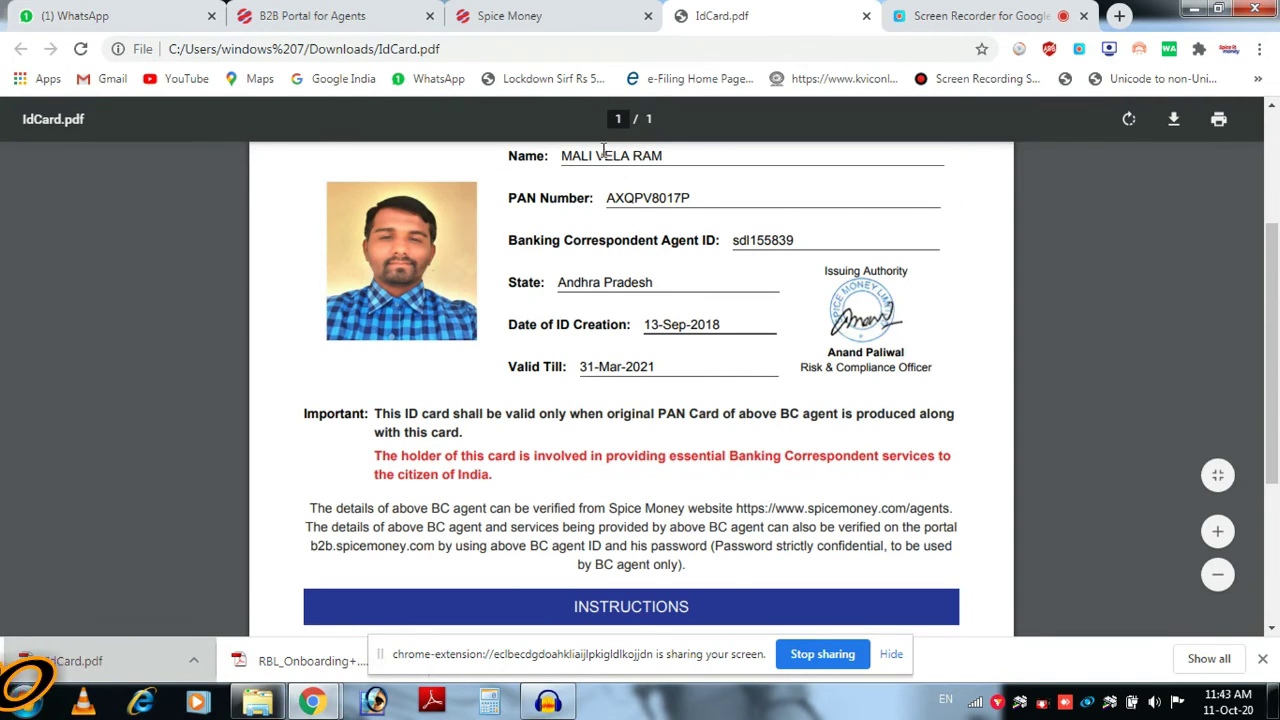
Back on the certificate page, download 'c. Spice Money Badge'.
{"action": "left_click", "coordinate": [540, 22]}
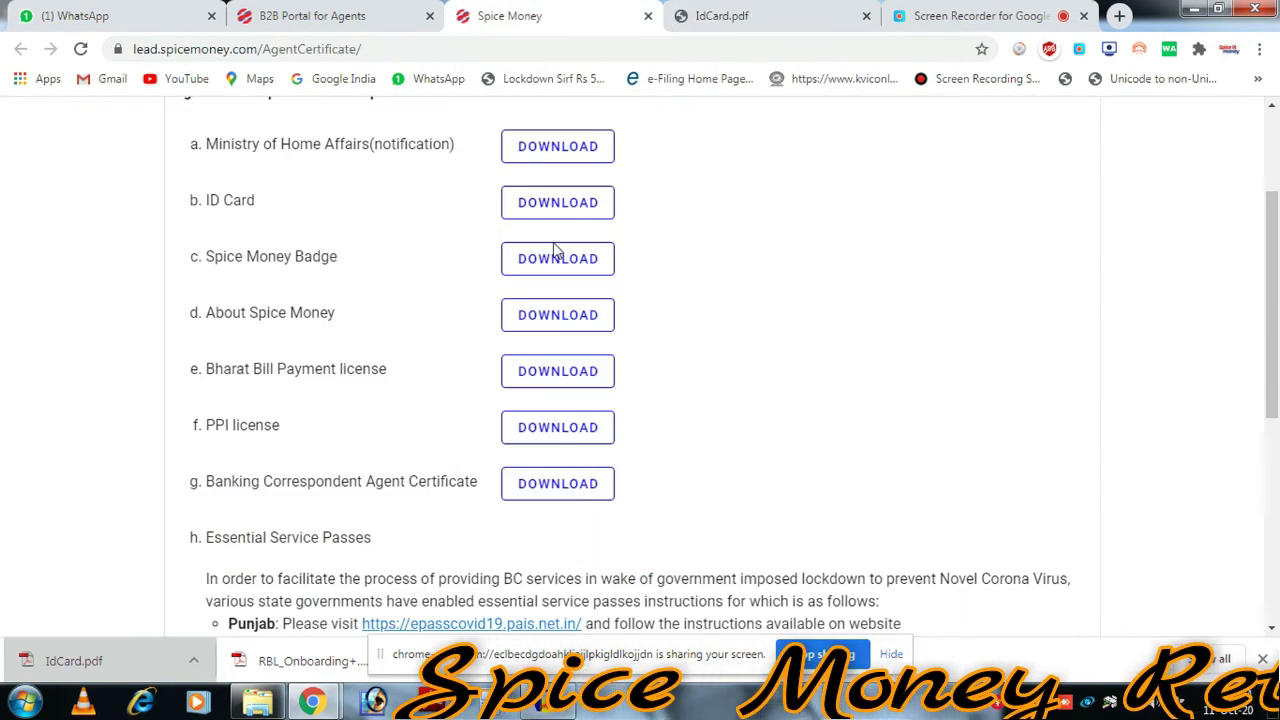
{"action": "scroll", "coordinate": [279, 345], "scroll_direction": "up", "scroll_amount": 2}
{"action": "scroll", "coordinate": [410, 420], "scroll_direction": "down", "scroll_amount": 1}
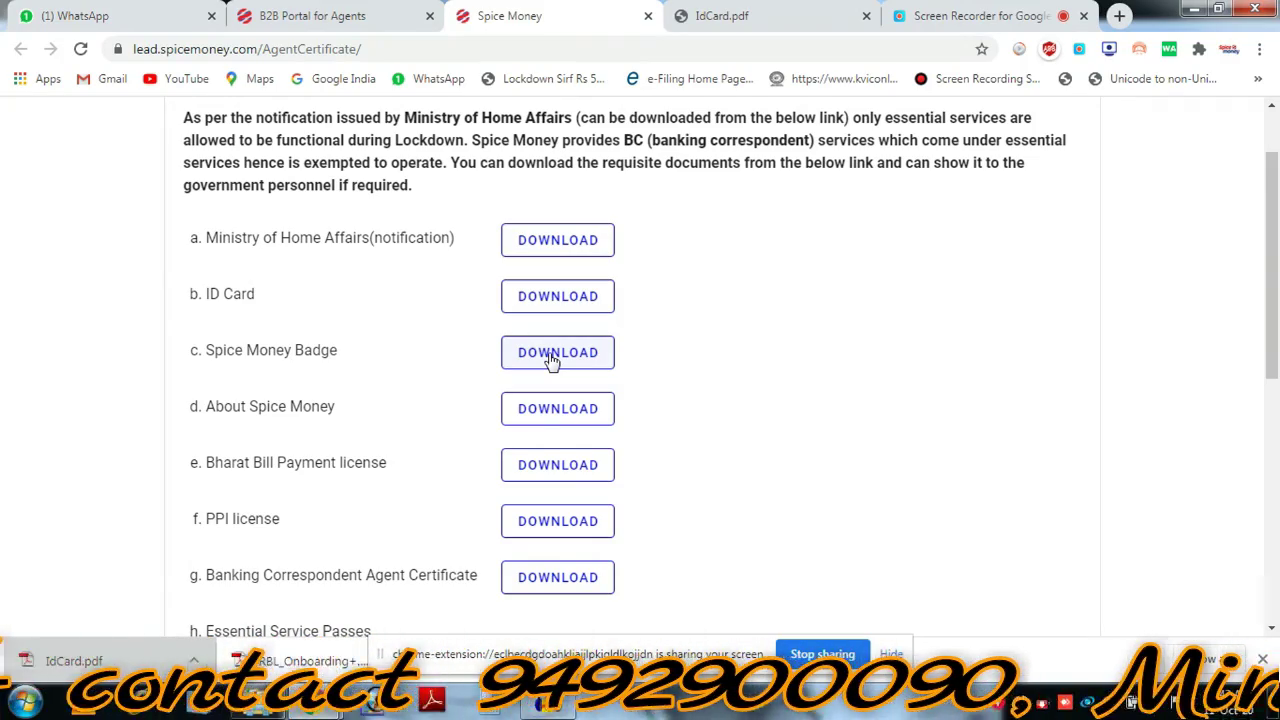
{"action": "left_click", "coordinate": [552, 356]}
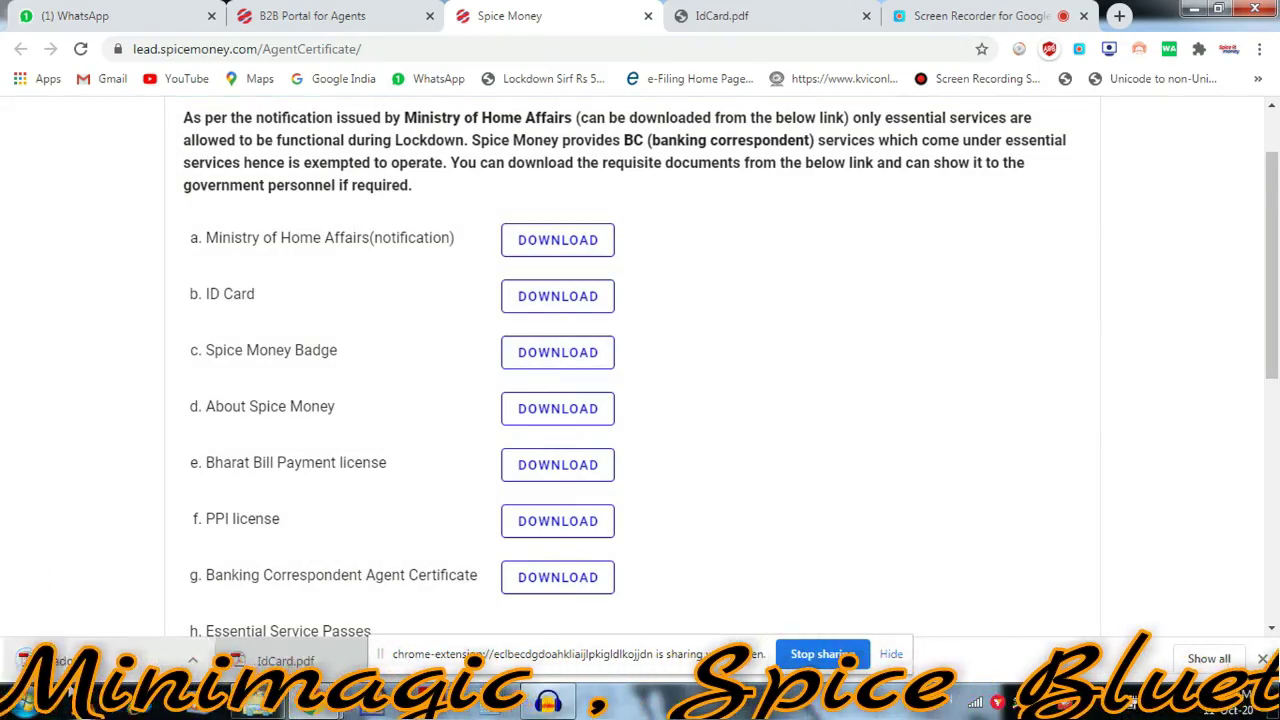
Open Badge.pdf and look over the 'Micro/AePS ATM On Duty' badge.
{"action": "left_click", "coordinate": [70, 660]}
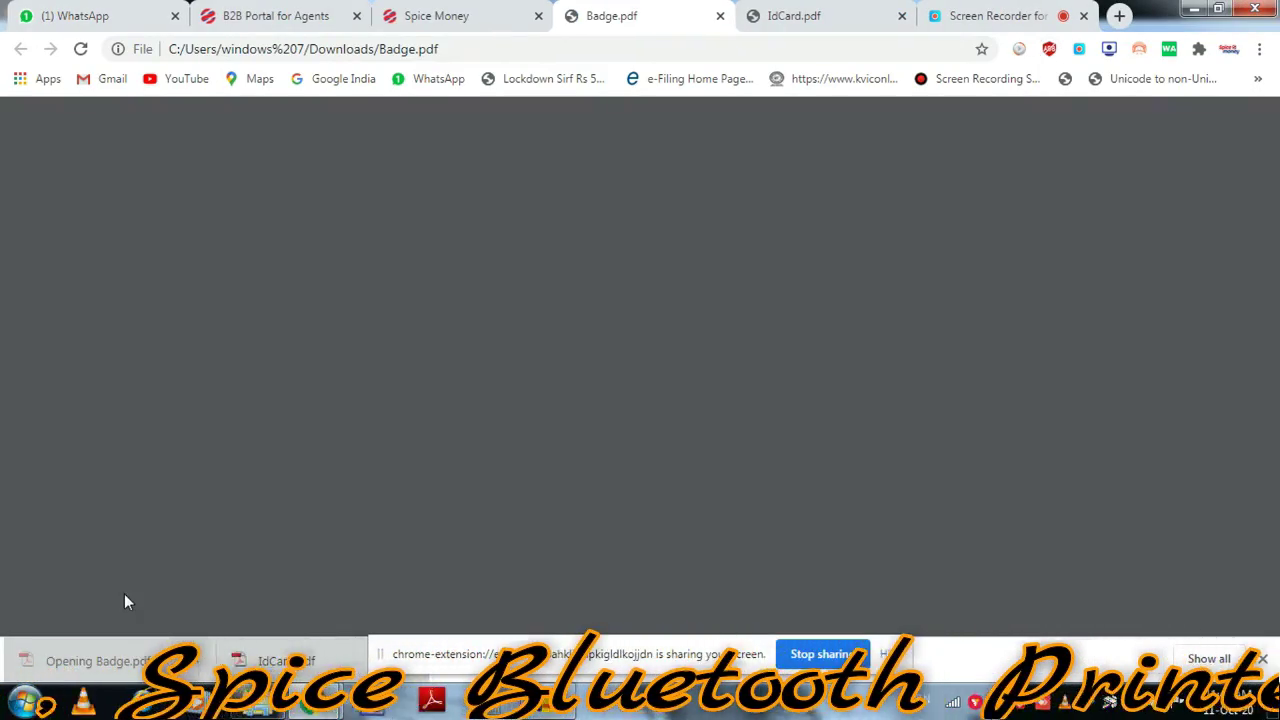
{"action": "scroll", "coordinate": [600, 265], "scroll_direction": "down", "scroll_amount": 3}
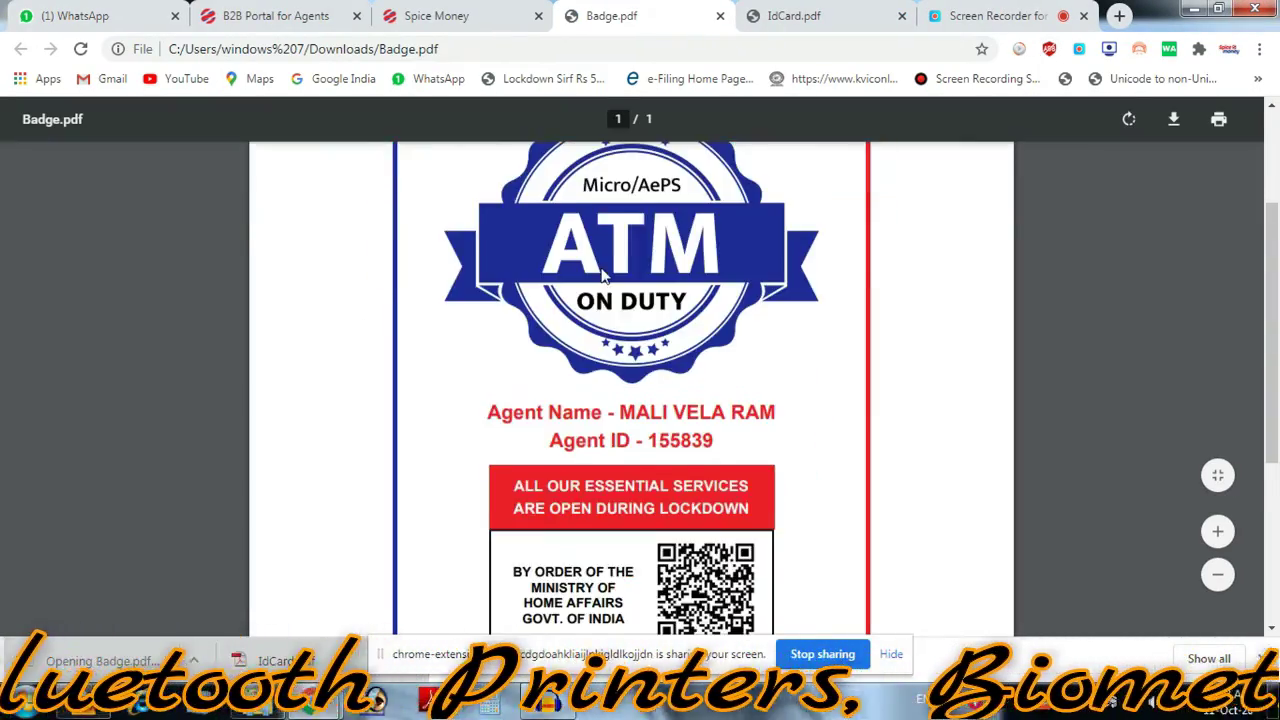
{"action": "scroll", "coordinate": [605, 282], "scroll_direction": "up", "scroll_amount": 1}
{"action": "scroll", "coordinate": [607, 477], "scroll_direction": "down", "scroll_amount": 3}
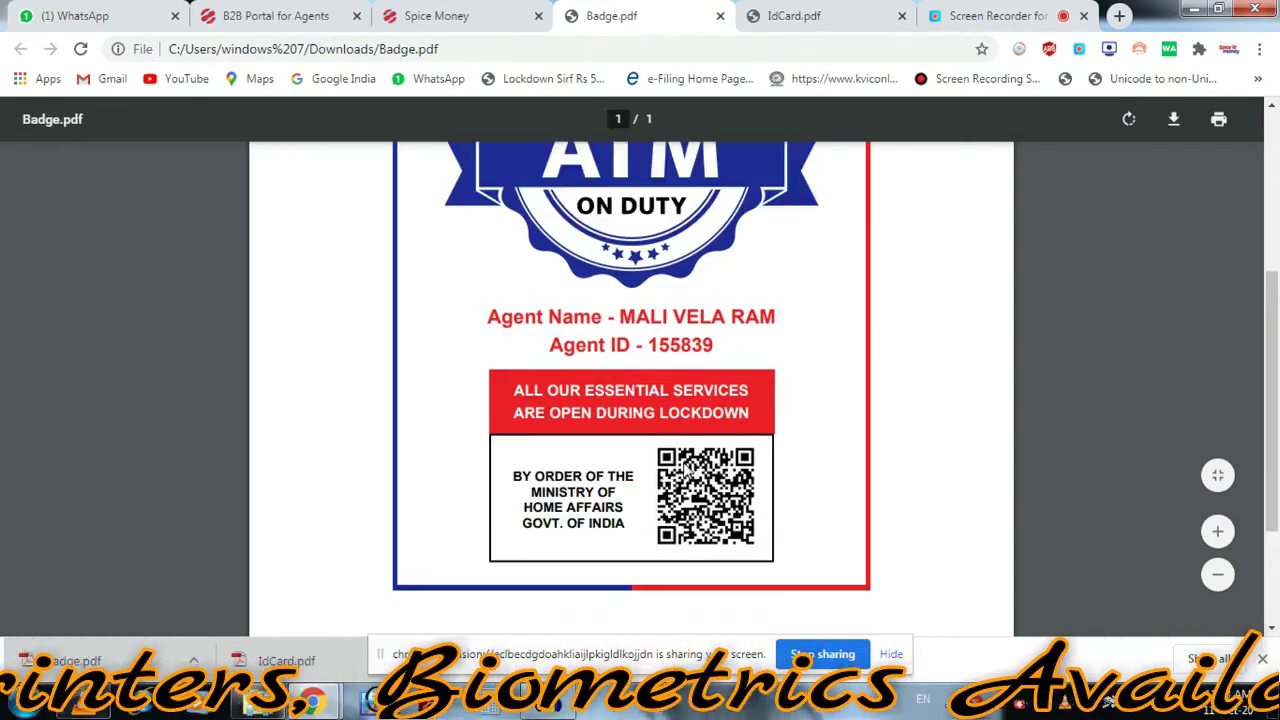
{"action": "scroll", "coordinate": [600, 478], "scroll_direction": "up", "scroll_amount": 2}
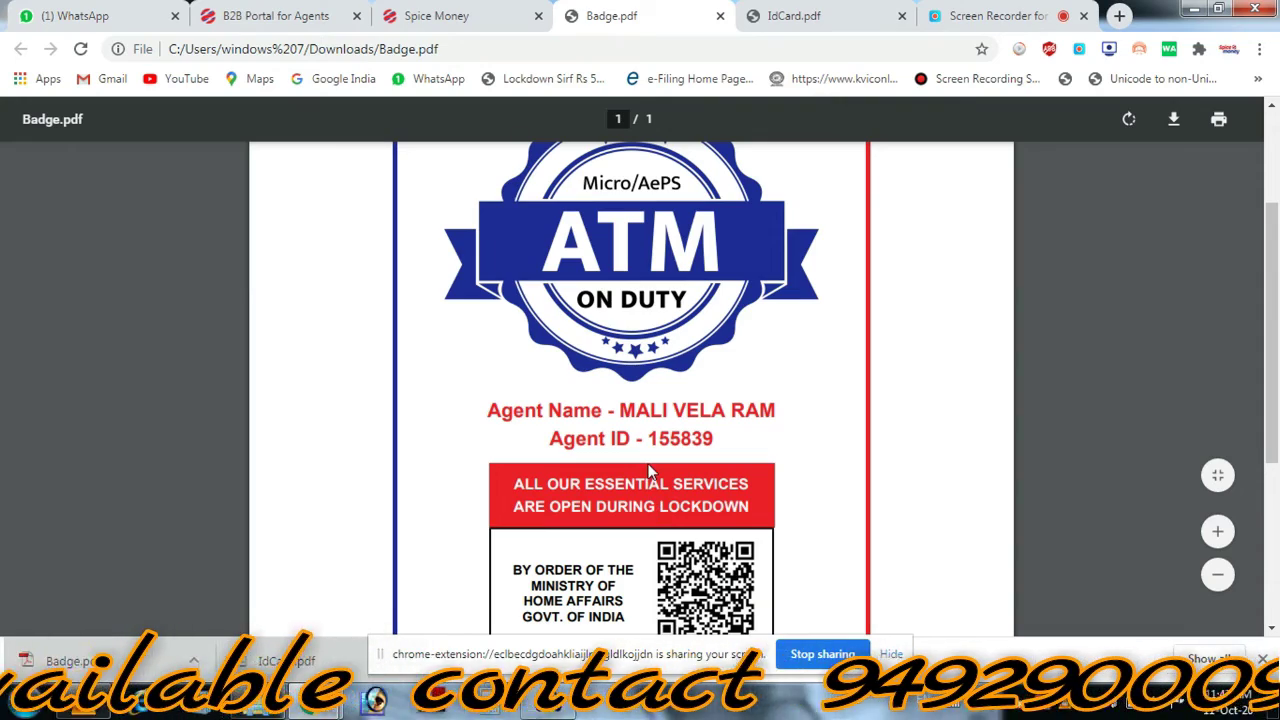
{"action": "scroll", "coordinate": [663, 440], "scroll_direction": "up", "scroll_amount": 2}
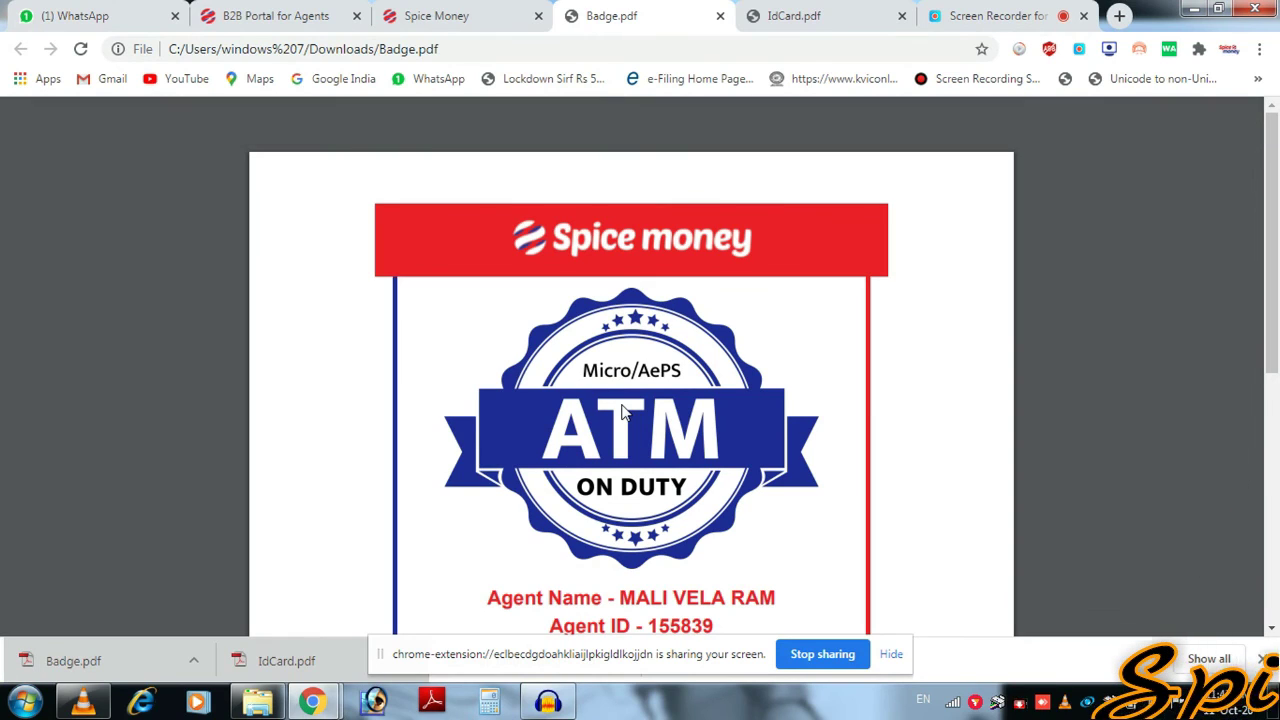
Zoom Badge.pdf out three levels so the whole badge fits on screen.
{"action": "key", "text": "ctrl+minus"}
{"action": "key", "text": "ctrl+minus"}
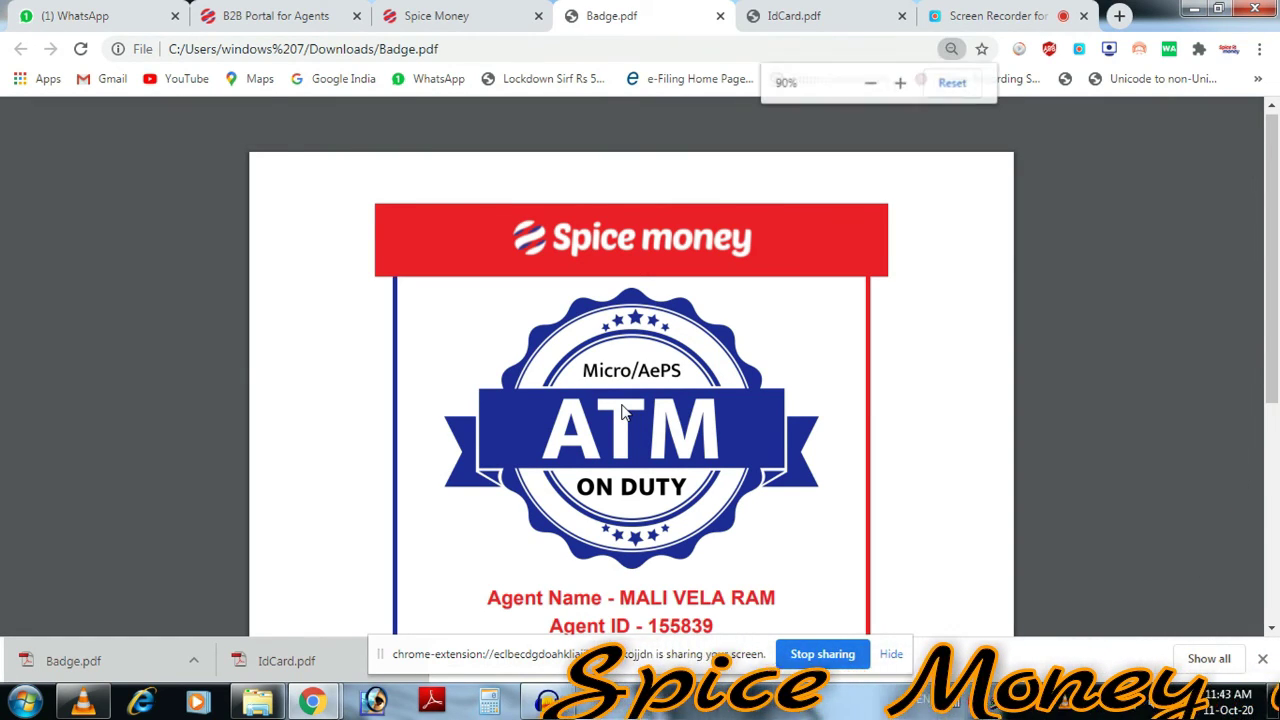
{"action": "key", "text": "ctrl+minus"}
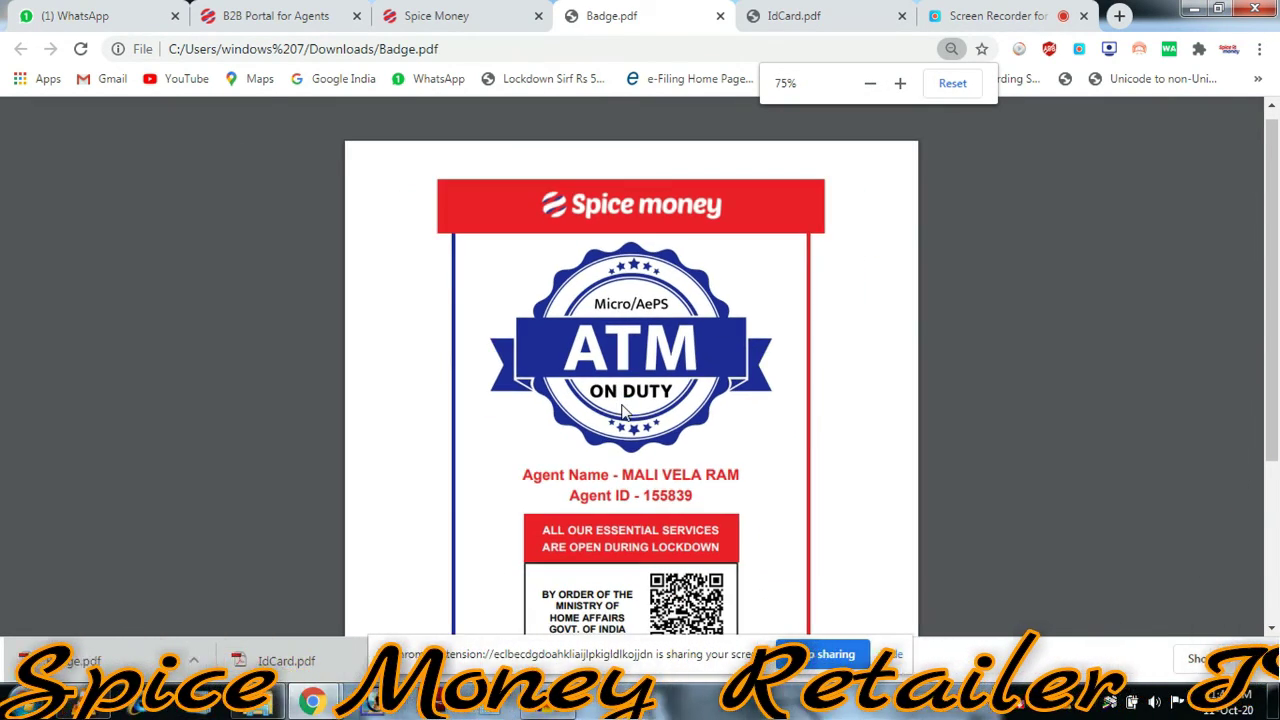
{"action": "key", "text": "ctrl+minus"}
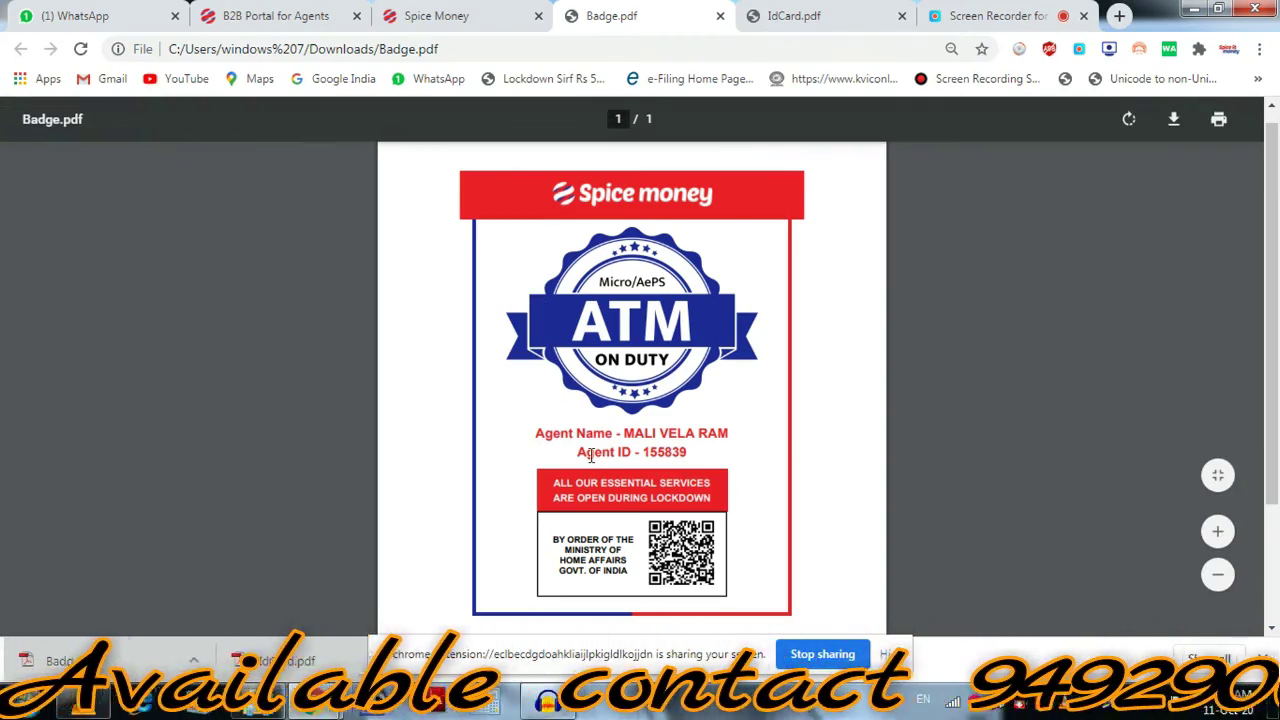
{"action": "scroll", "coordinate": [590, 405], "scroll_direction": "down", "scroll_amount": 2}
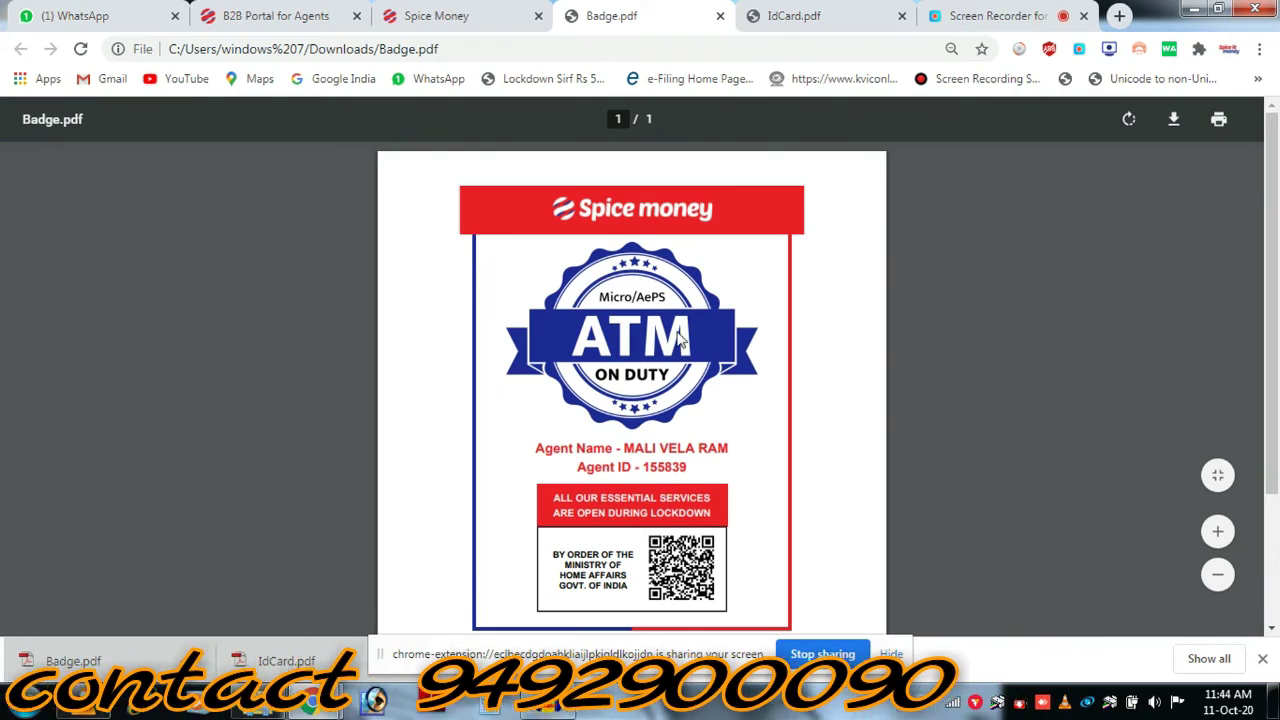
Back on the certificate page, download item g, the Banking Correspondent Agent Certificate.
{"action": "left_click", "coordinate": [503, 16]}
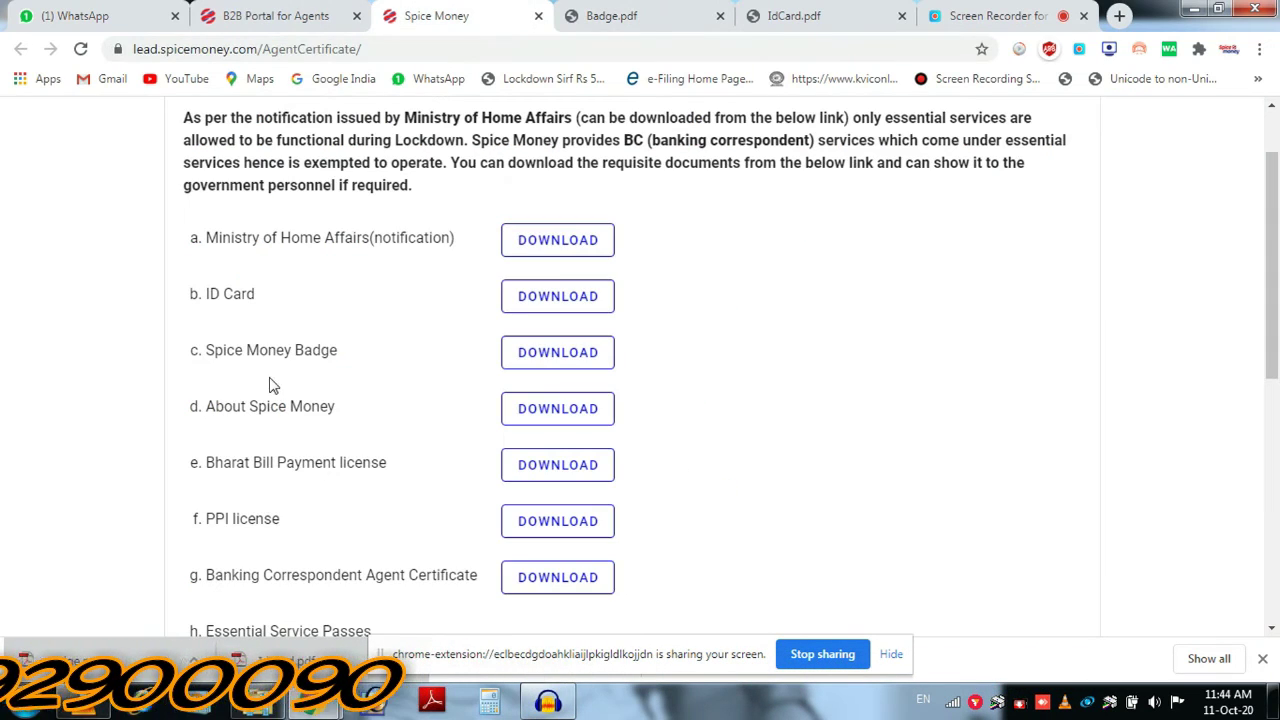
{"action": "scroll", "coordinate": [287, 437], "scroll_direction": "down", "scroll_amount": 2}
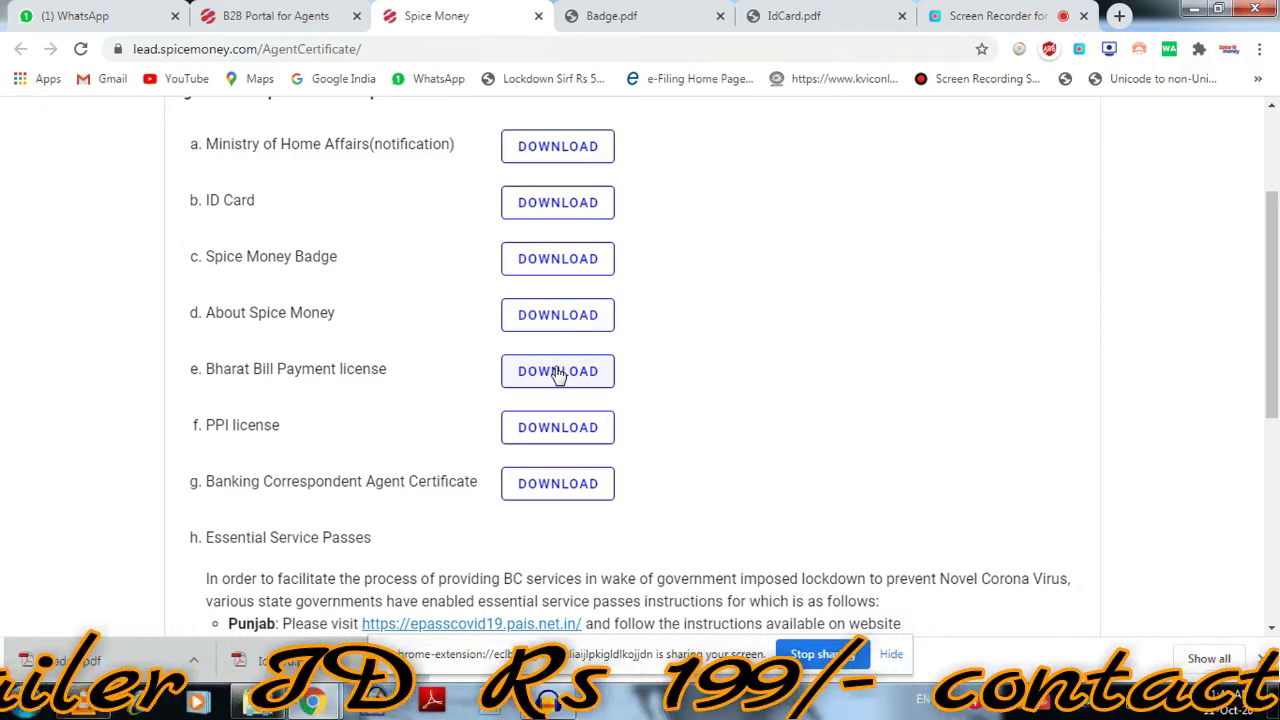
{"action": "scroll", "coordinate": [390, 518], "scroll_direction": "down", "scroll_amount": 2}
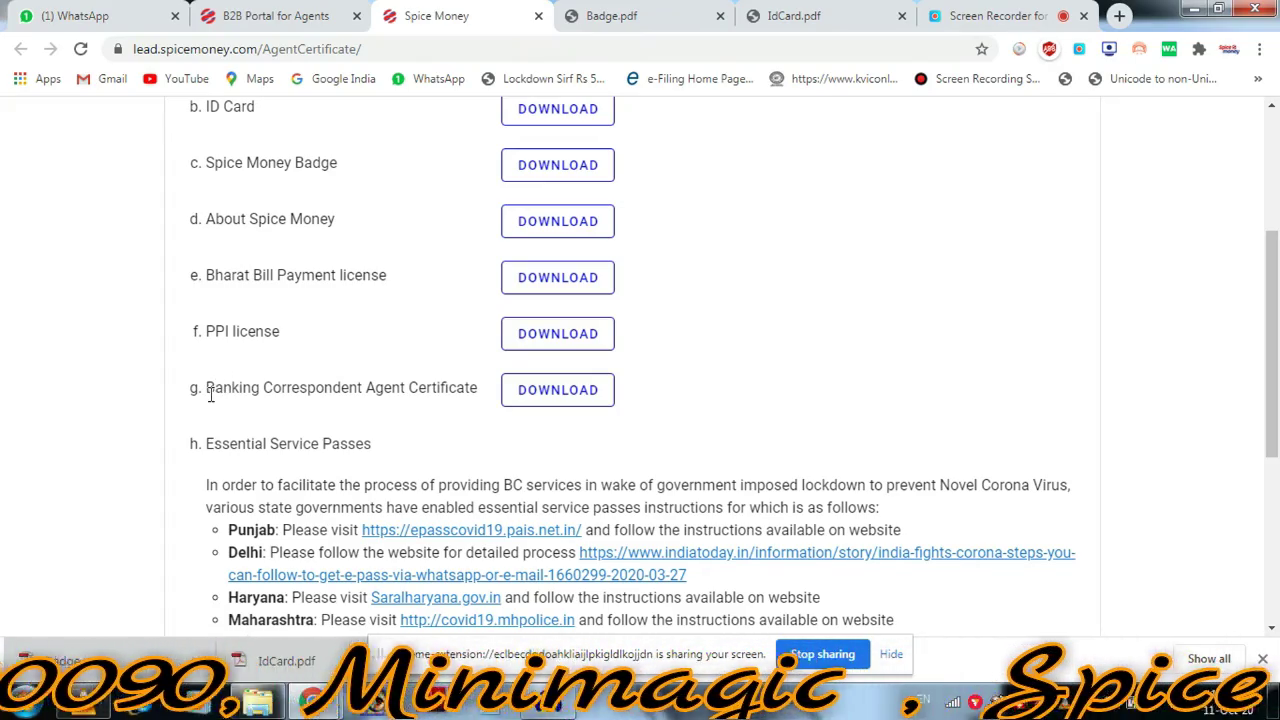
{"action": "left_click_drag", "start_coordinate": [208, 392], "coordinate": [534, 429]}
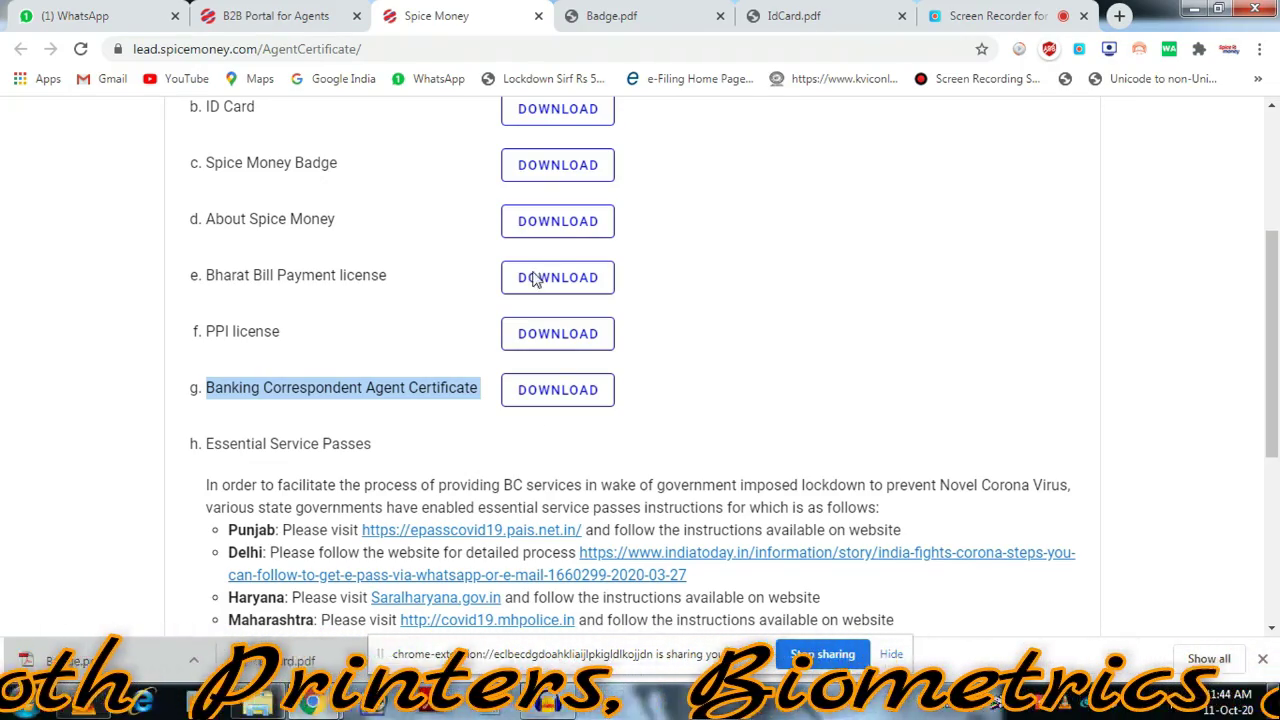
{"action": "left_click", "coordinate": [565, 390]}
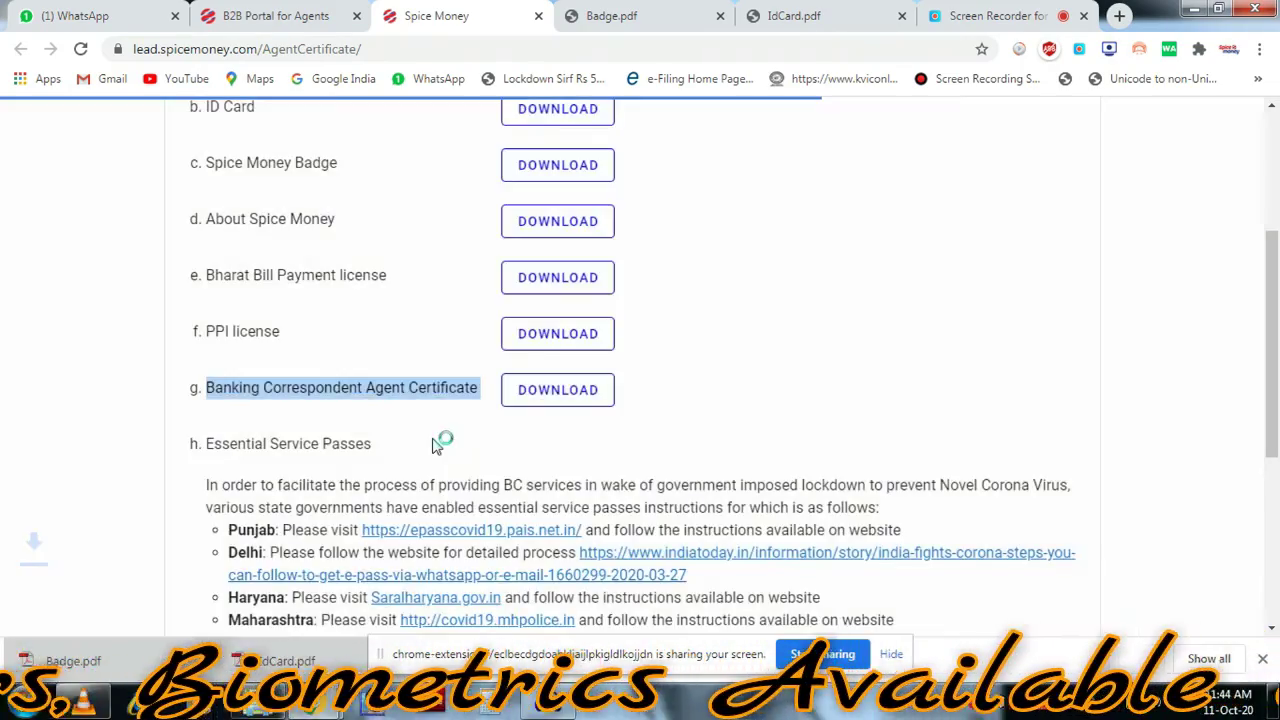
Open BcCerificate.pdf, read the BCA certificate effective 13-SEP-2018, then return to the portal tab.
{"action": "left_click", "coordinate": [80, 658]}
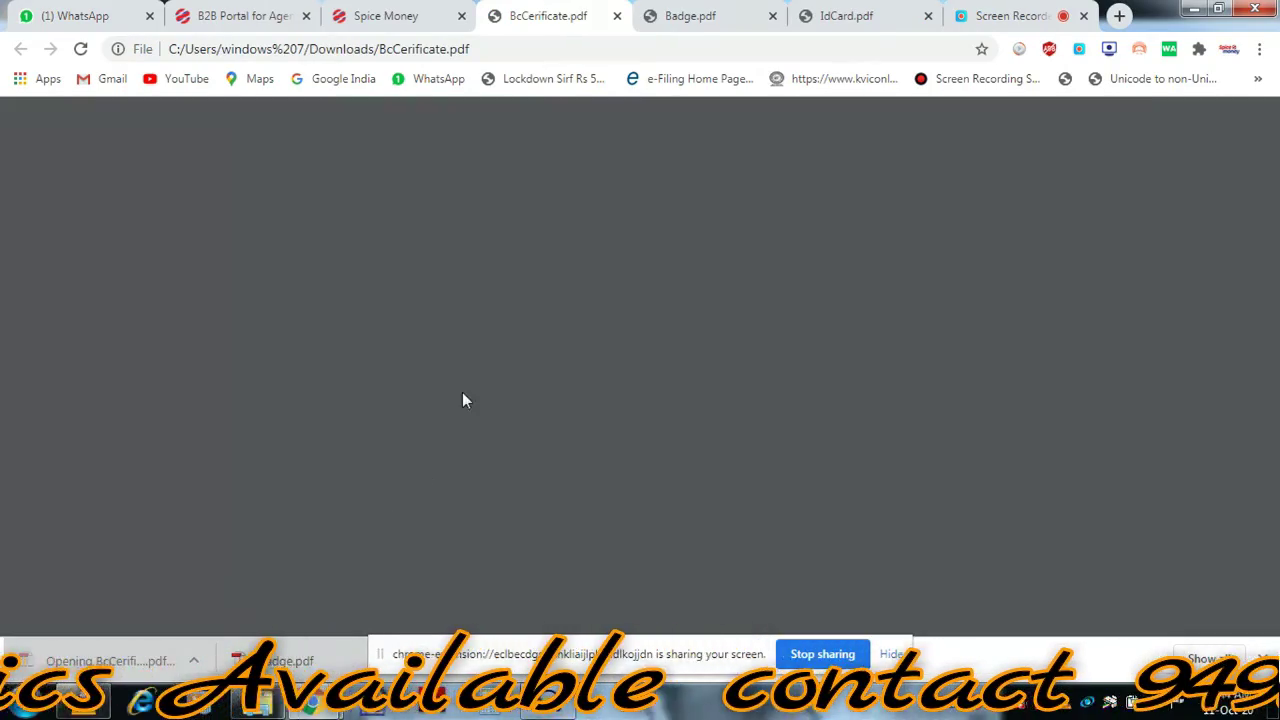
{"action": "scroll", "coordinate": [665, 284], "scroll_direction": "down", "scroll_amount": 3}
{"action": "scroll", "coordinate": [665, 286], "scroll_direction": "up", "scroll_amount": 2}
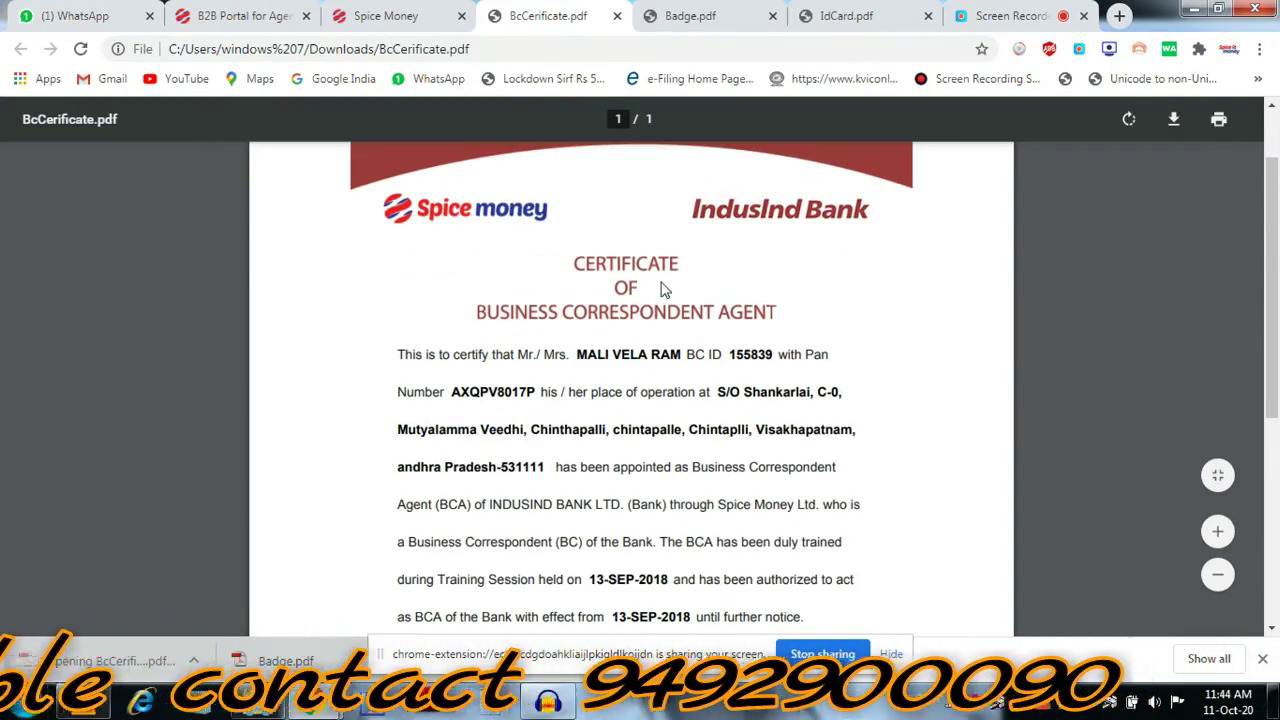
{"action": "scroll", "coordinate": [749, 246], "scroll_direction": "up", "scroll_amount": 1}
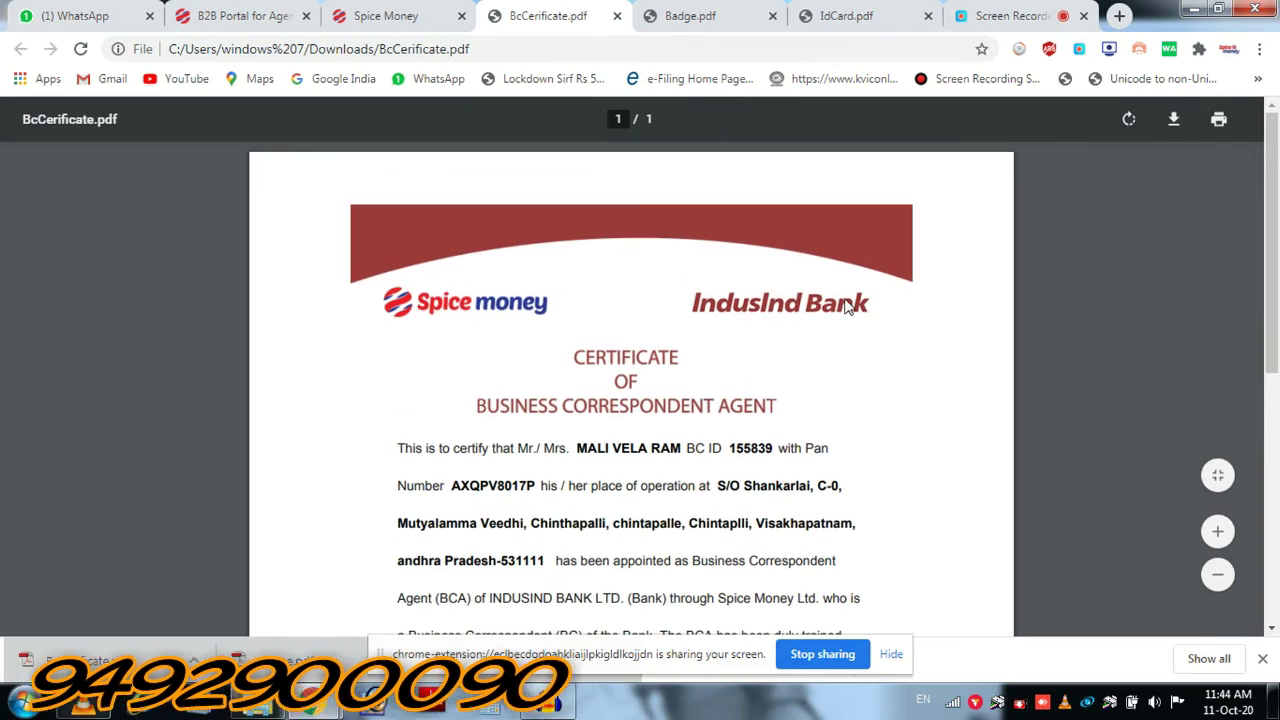
{"action": "scroll", "coordinate": [526, 356], "scroll_direction": "down", "scroll_amount": 4}
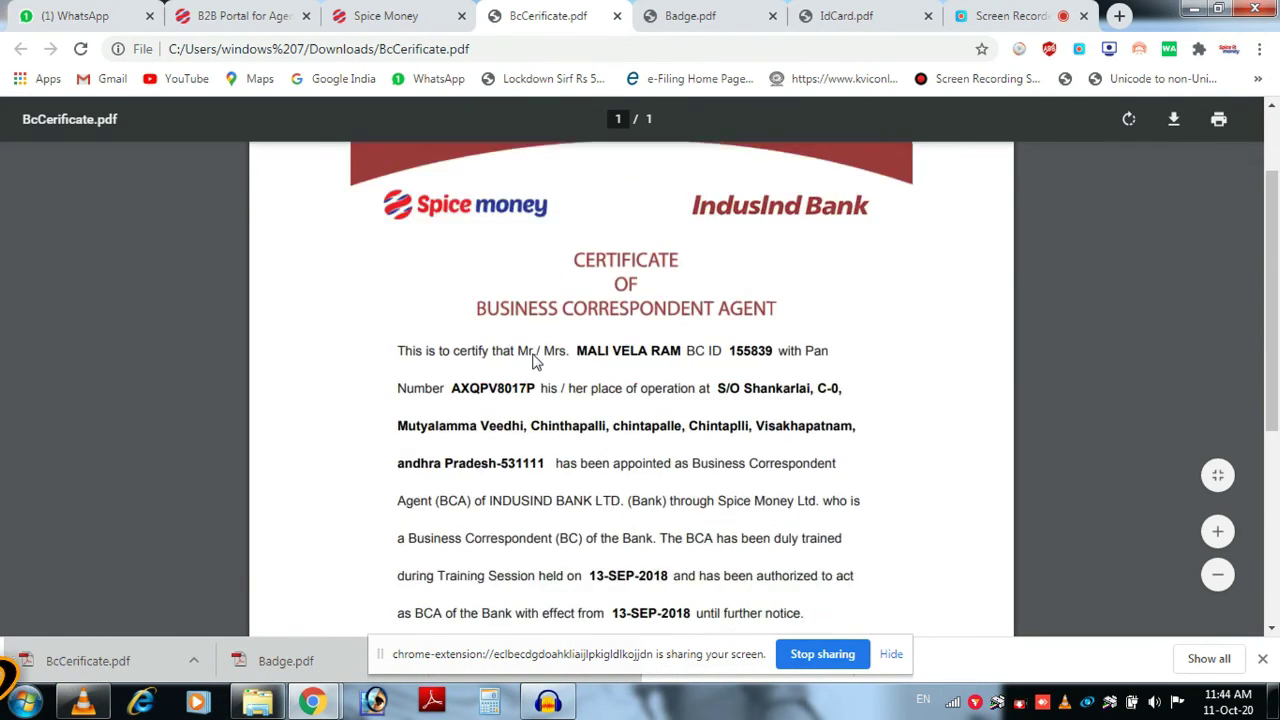
{"action": "scroll", "coordinate": [526, 365], "scroll_direction": "down", "scroll_amount": 1}
{"action": "scroll", "coordinate": [529, 368], "scroll_direction": "up", "scroll_amount": 4}
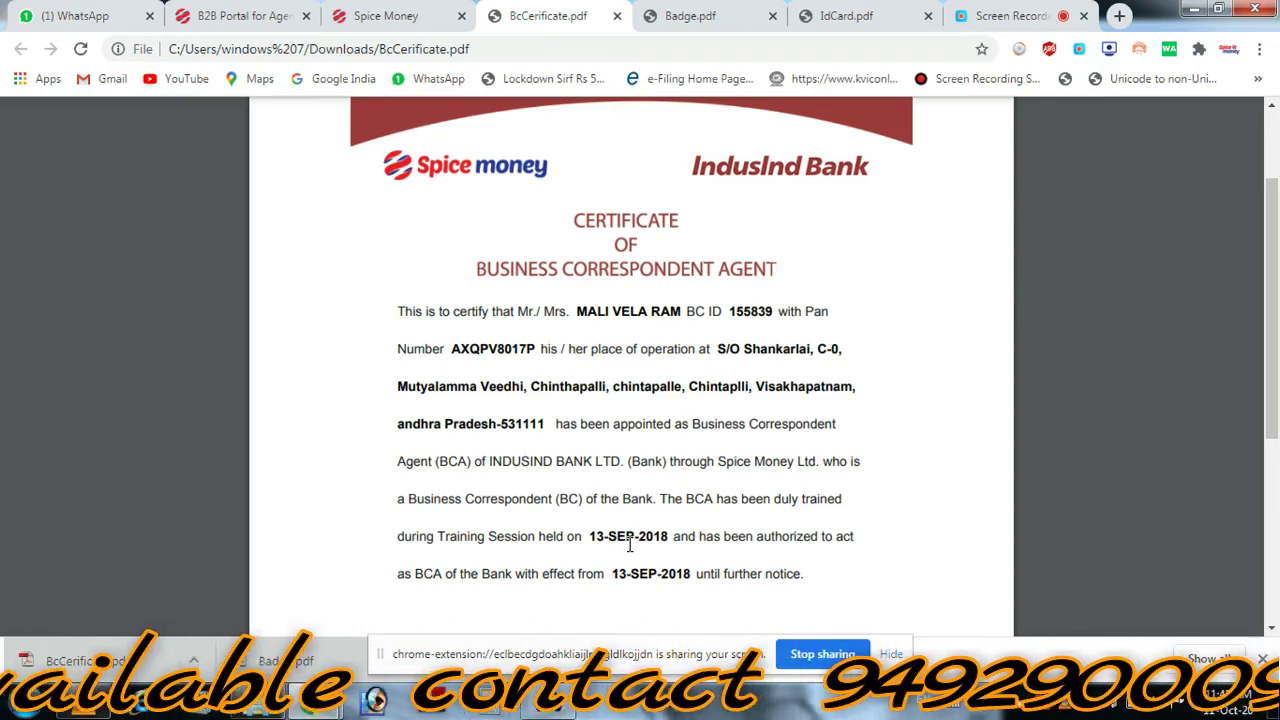
{"action": "scroll", "coordinate": [584, 423], "scroll_direction": "up", "scroll_amount": 1}
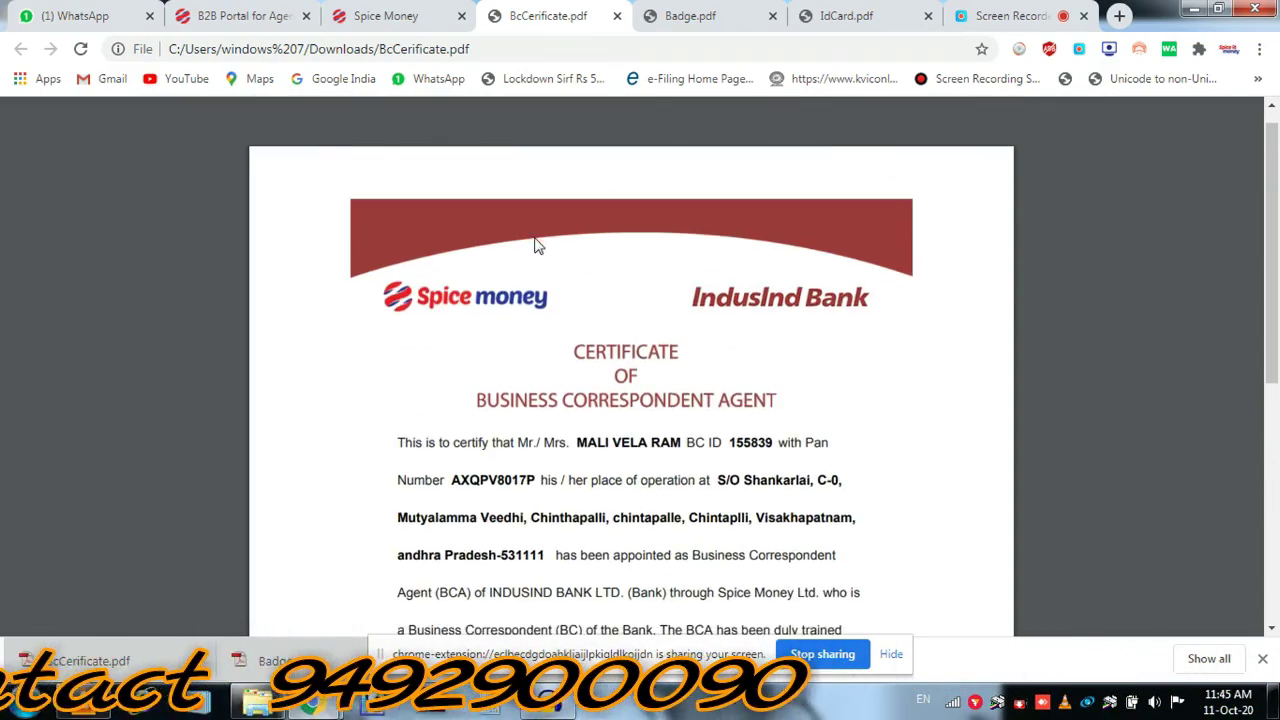
{"action": "scroll", "coordinate": [534, 246], "scroll_direction": "down", "scroll_amount": 5}
{"action": "scroll", "coordinate": [540, 246], "scroll_direction": "up", "scroll_amount": 10}
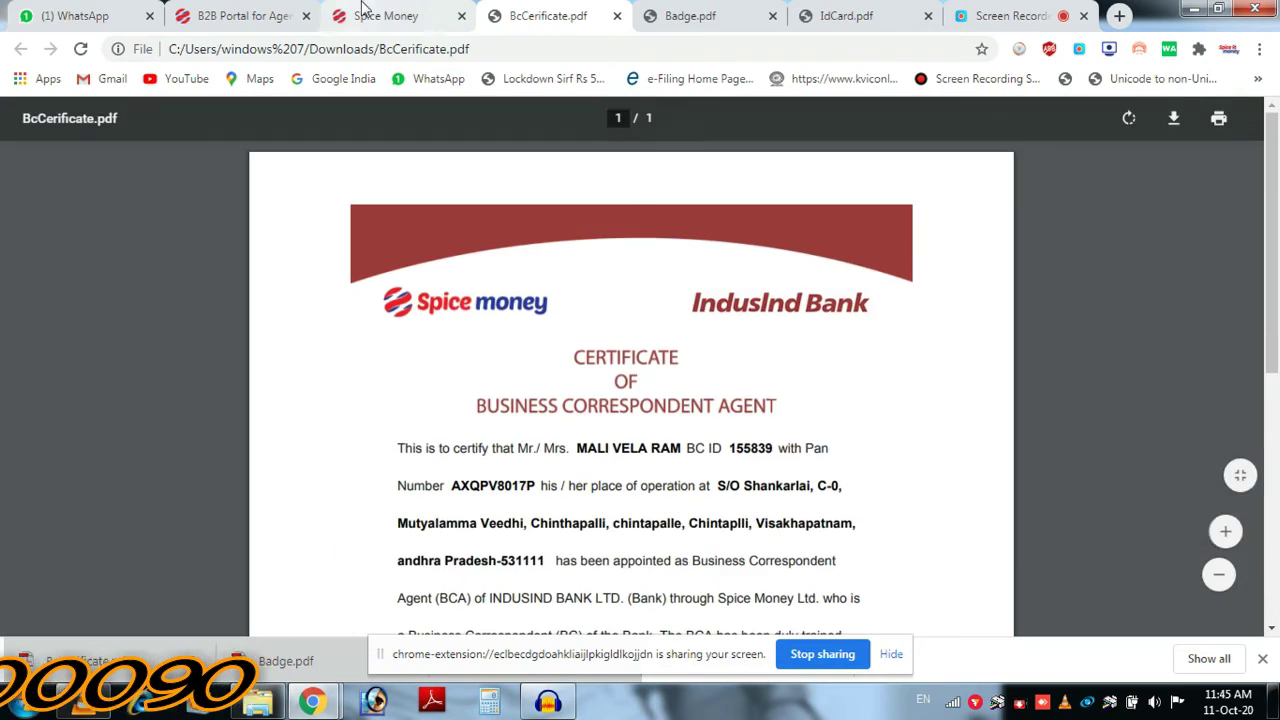
{"action": "left_click", "coordinate": [368, 22]}
From the dashboard, open the BC certificate downloads page in English.
{"action": "left_click", "coordinate": [262, 20]}
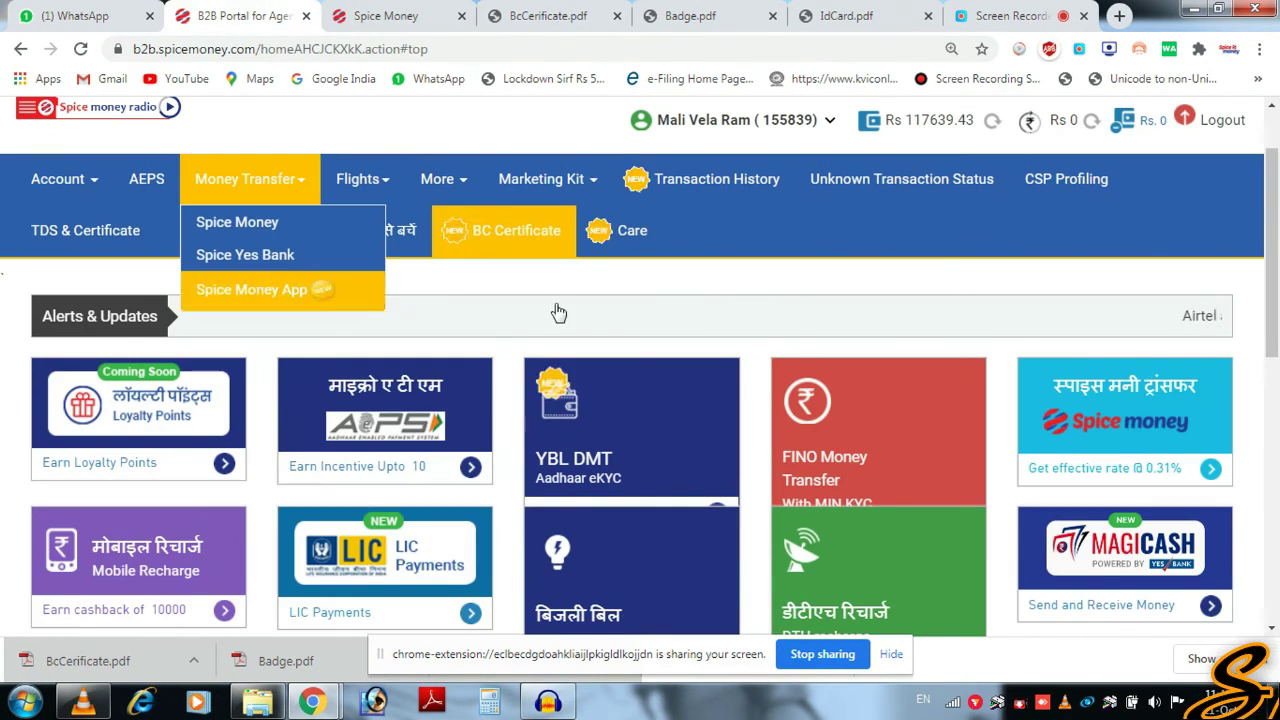
{"action": "left_click", "coordinate": [494, 232]}
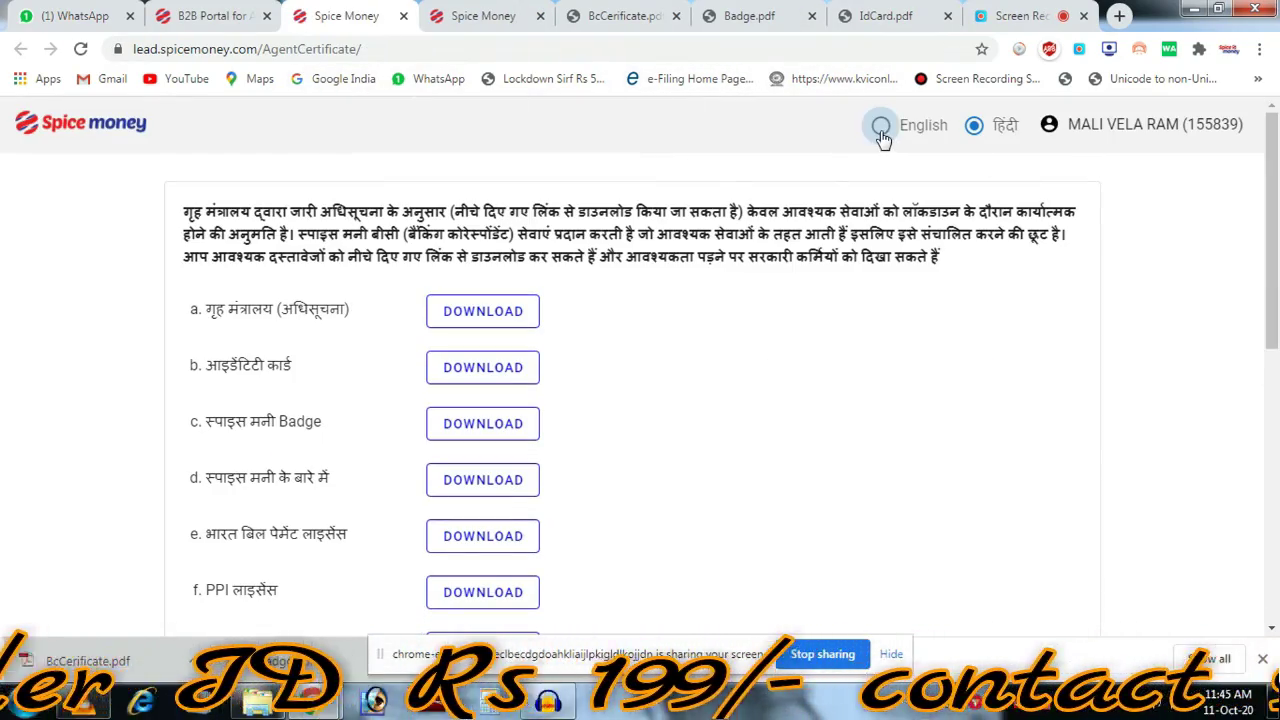
{"action": "left_click", "coordinate": [880, 125]}
{"action": "scroll", "coordinate": [586, 383], "scroll_direction": "down", "scroll_amount": 5}
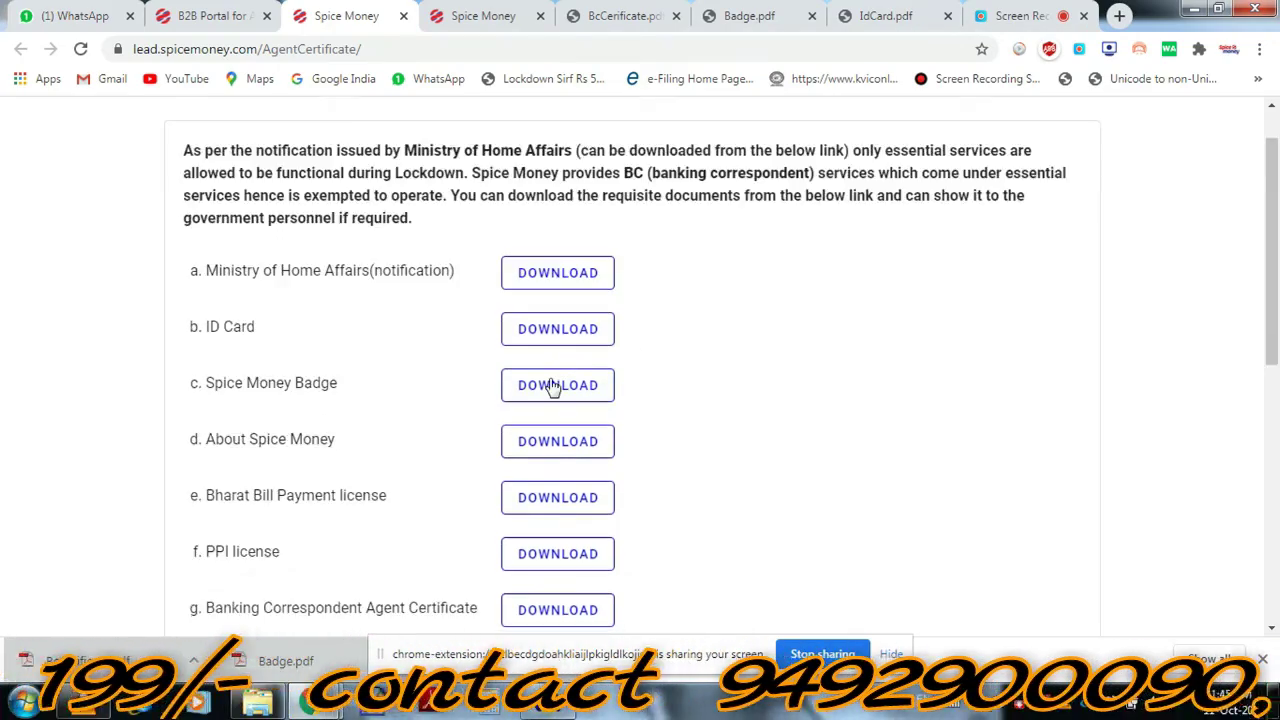
{"action": "scroll", "coordinate": [463, 415], "scroll_direction": "up", "scroll_amount": 5}
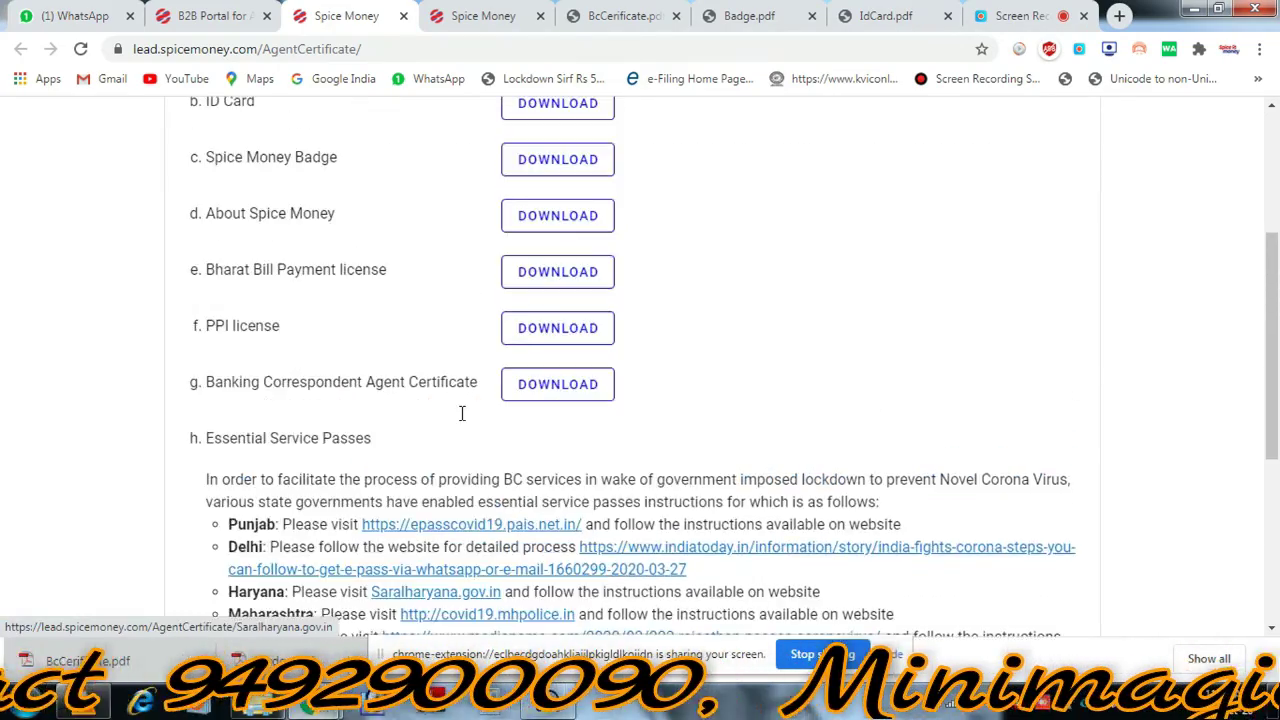
{"action": "scroll", "coordinate": [463, 346], "scroll_direction": "down", "scroll_amount": 2}
{"action": "scroll", "coordinate": [463, 346], "scroll_direction": "up", "scroll_amount": 2}
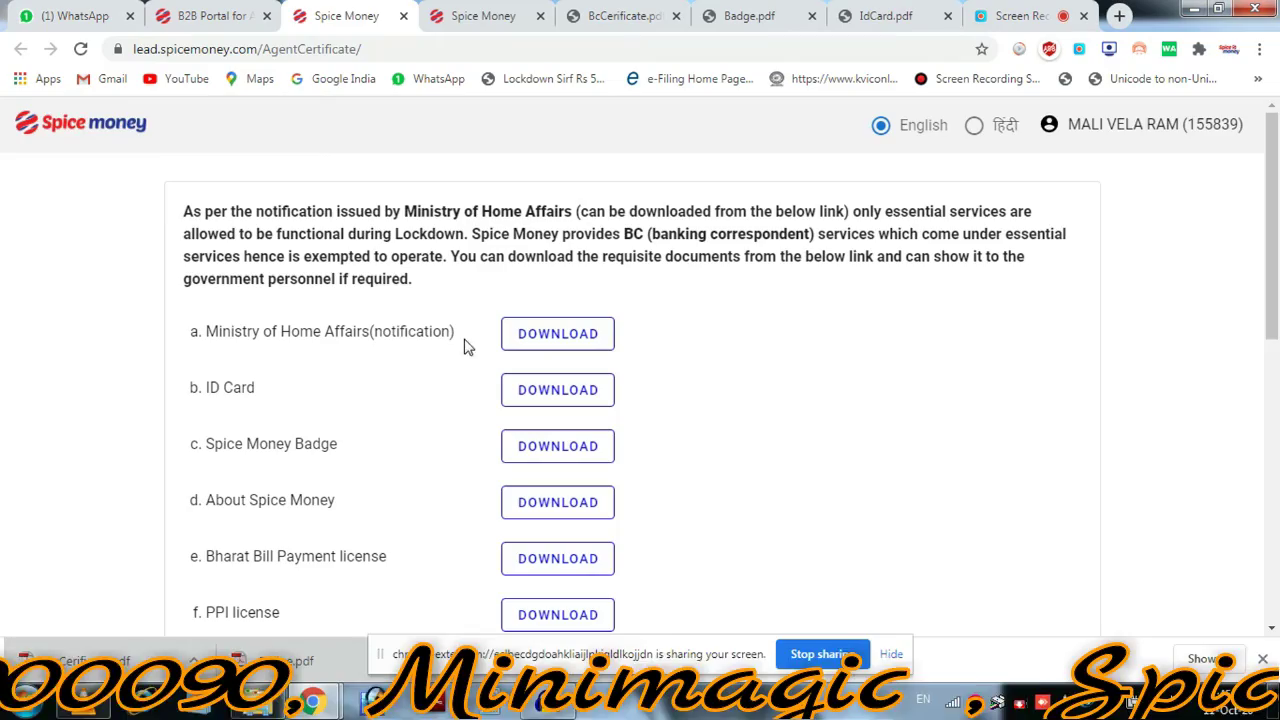
Close the duplicate certificate page and the BcCerificate, Badge and IdCard PDF tabs, returning to the dashboard.
{"action": "left_click", "coordinate": [533, 20]}
{"action": "left_click", "coordinate": [541, 17]}
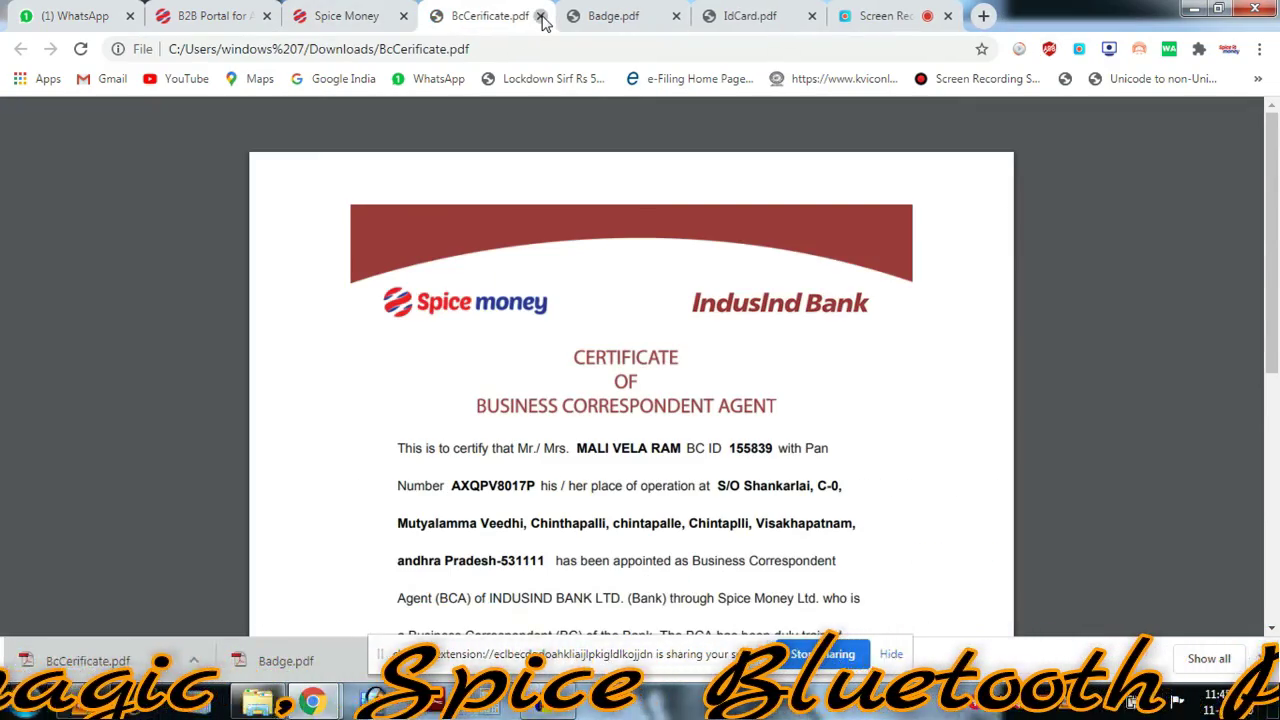
{"action": "left_click", "coordinate": [540, 17]}
{"action": "left_click", "coordinate": [540, 17]}
{"action": "left_click", "coordinate": [540, 17]}
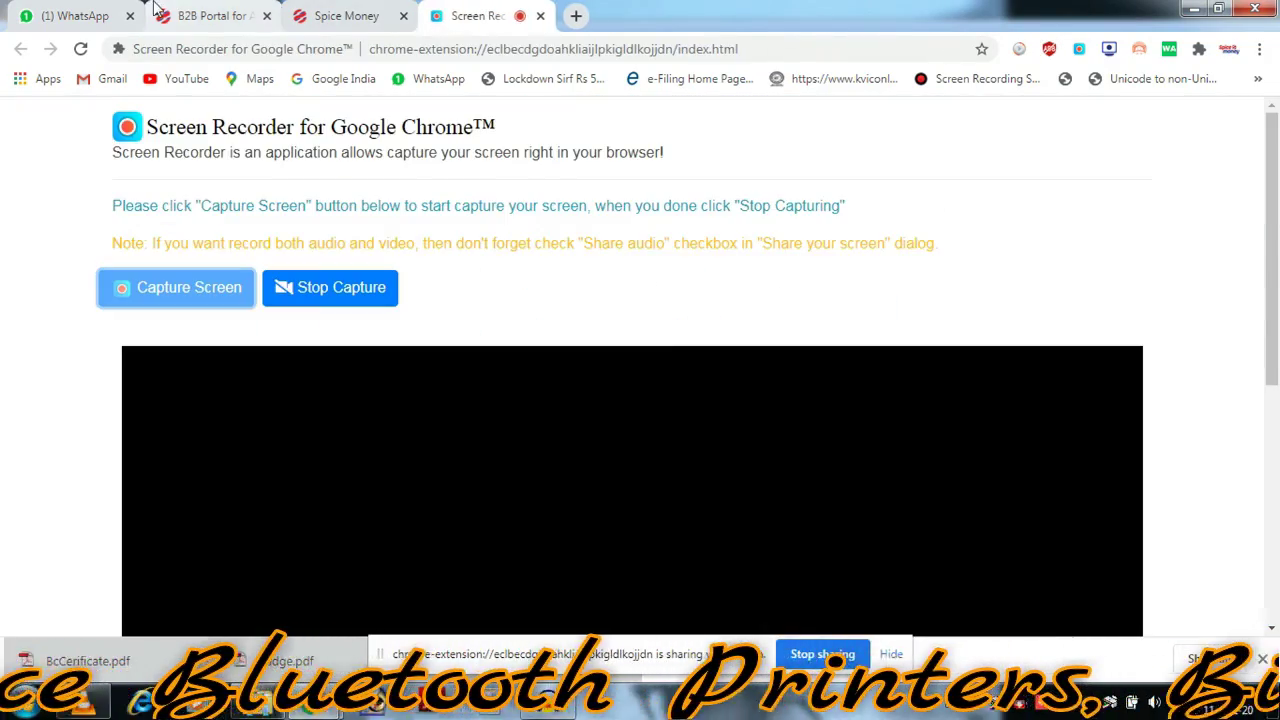
{"action": "left_click", "coordinate": [205, 16]}
{"action": "mouse_move", "coordinate": [362, 180]}
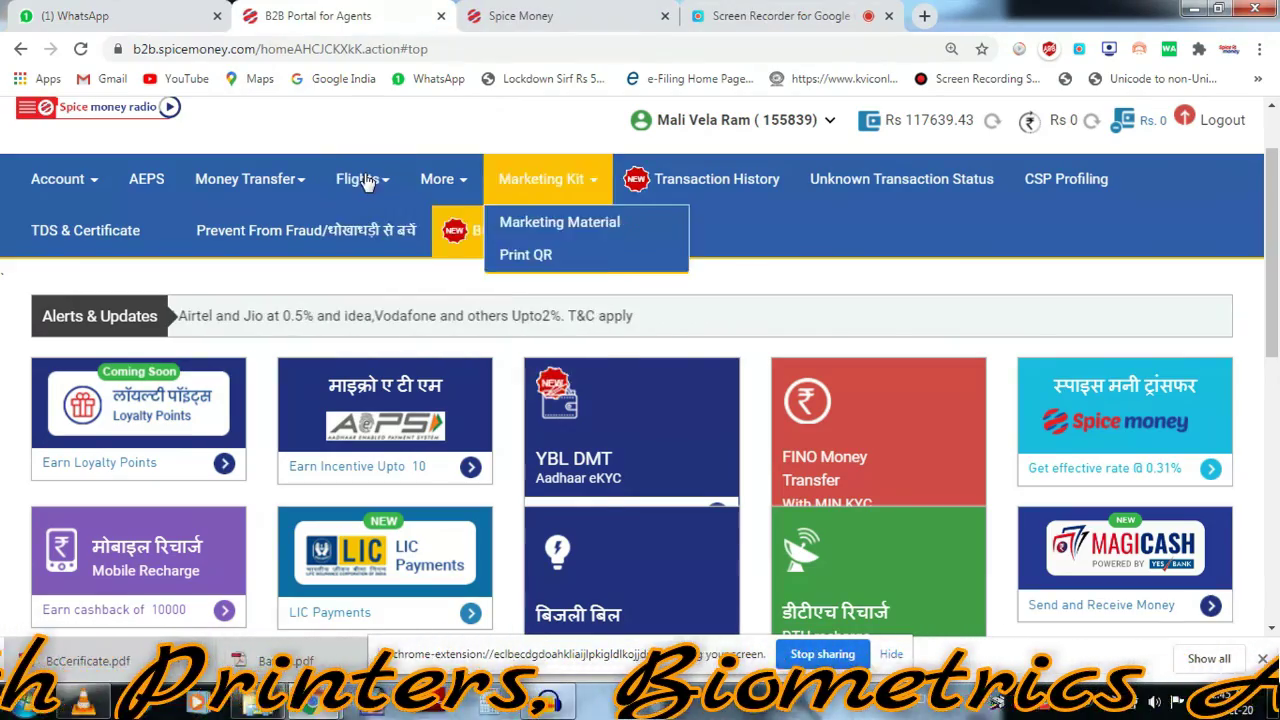
{"action": "mouse_move", "coordinate": [52, 236]}
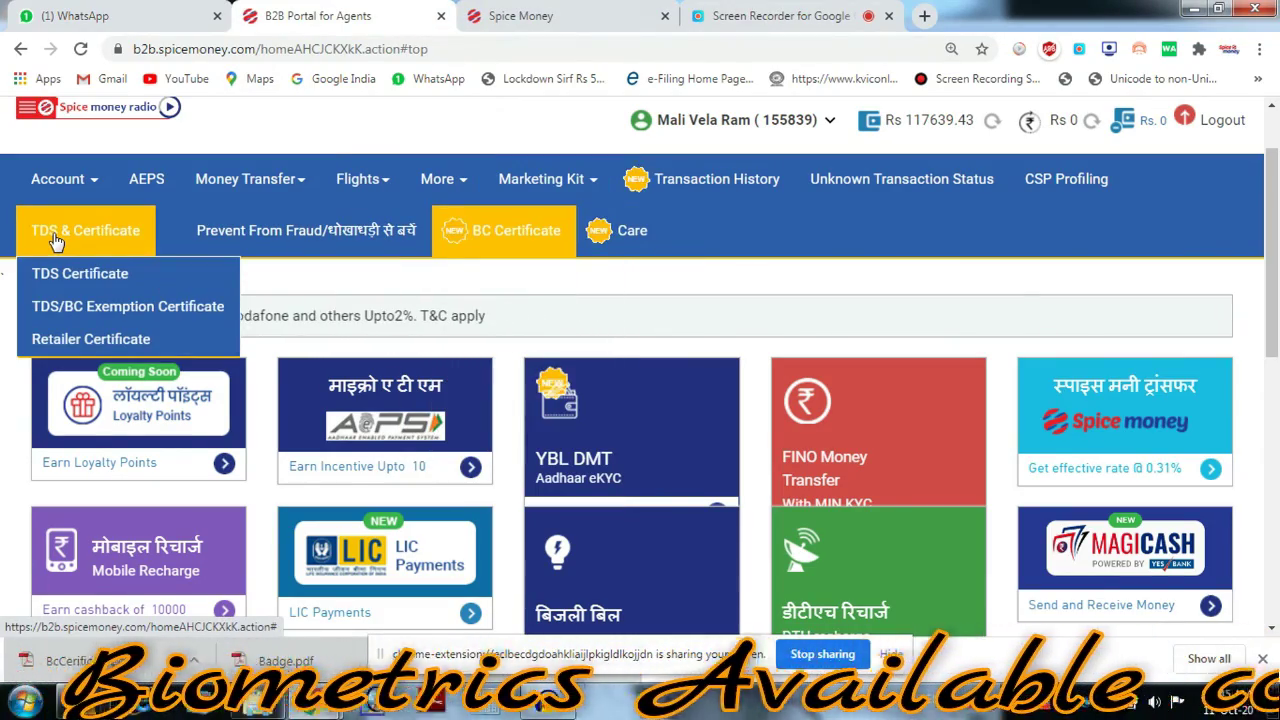
On the TDS Certificate page, select FY 2019-2020 and submit to list its quarterly certificates.
{"action": "left_click", "coordinate": [105, 272]}
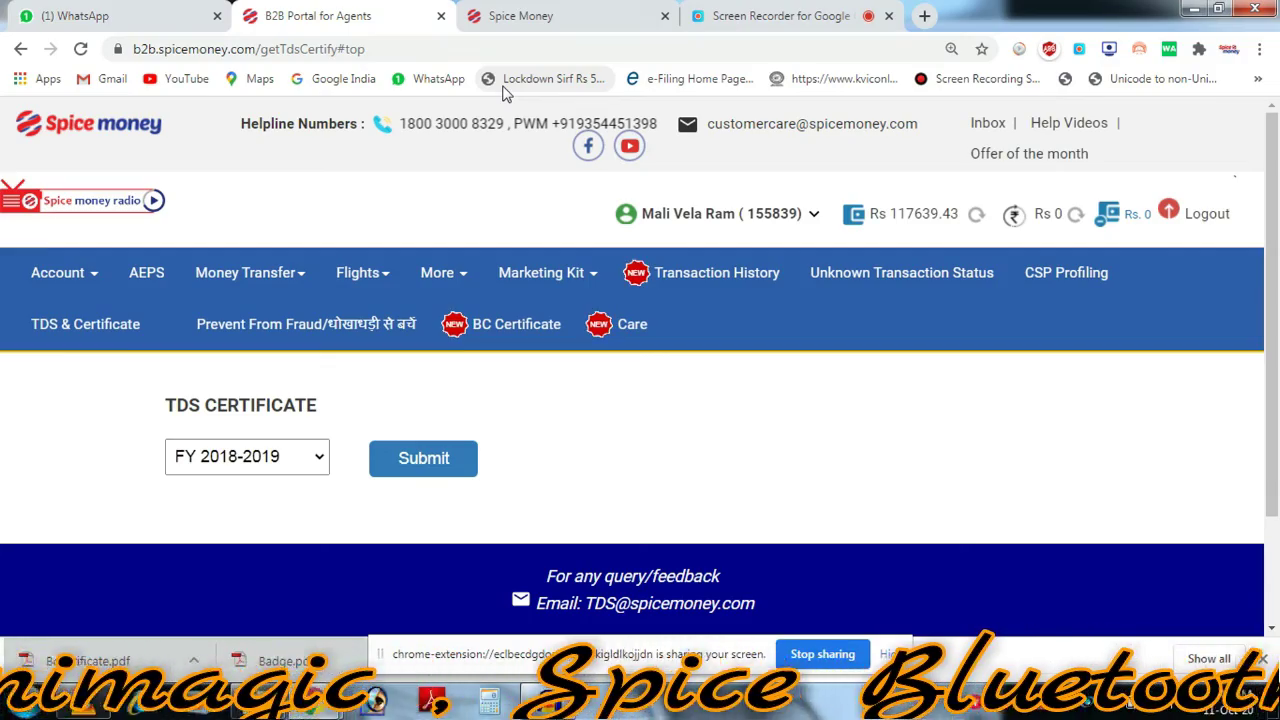
{"action": "left_click", "coordinate": [243, 457]}
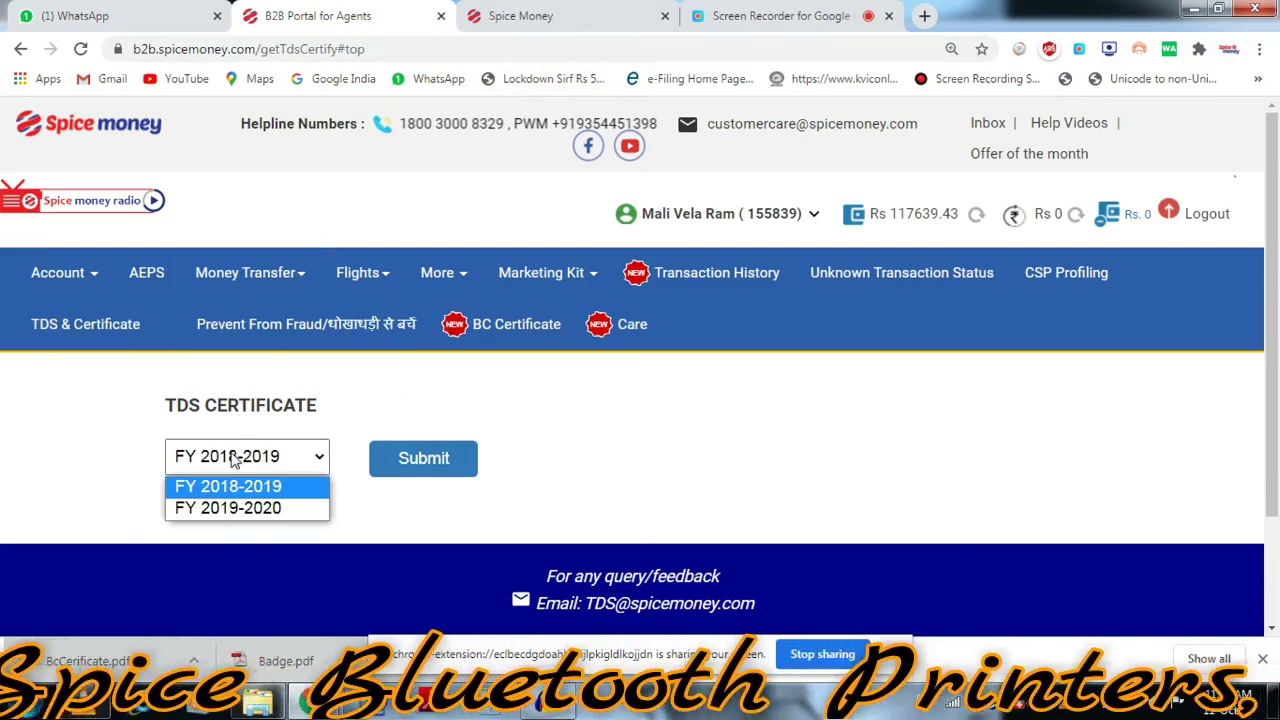
{"action": "left_click", "coordinate": [222, 509]}
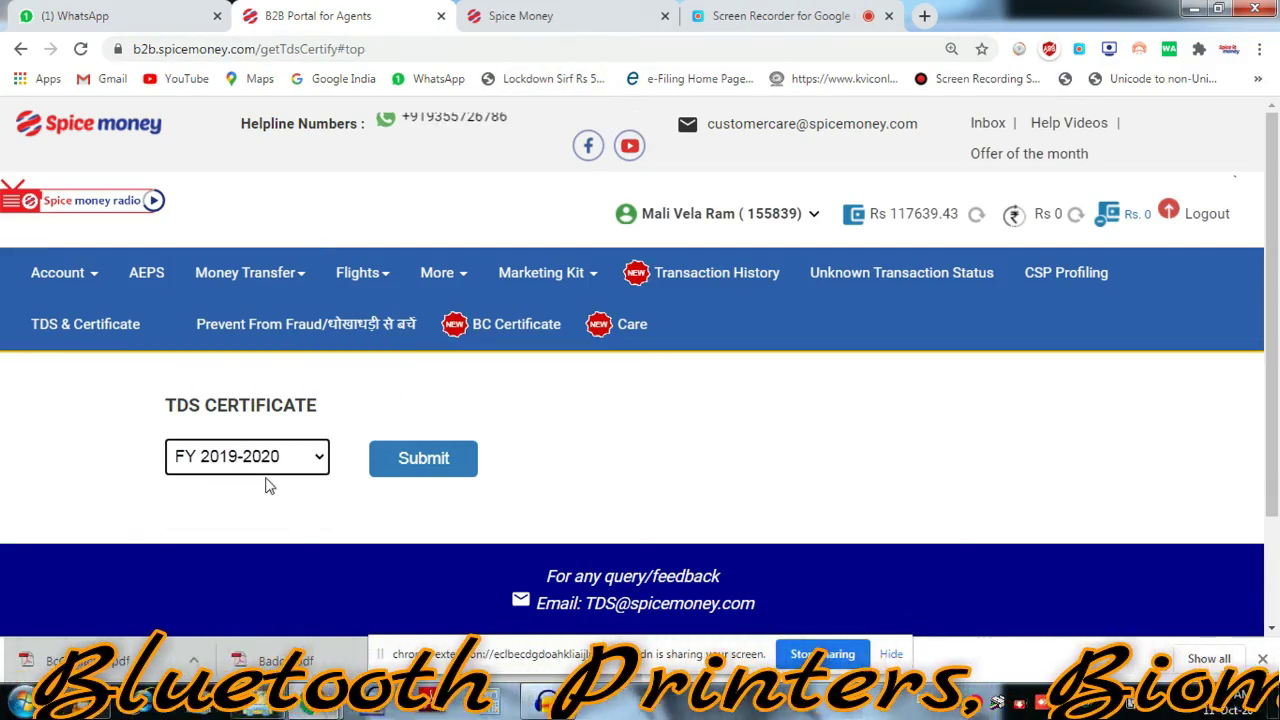
{"action": "left_click", "coordinate": [445, 460]}
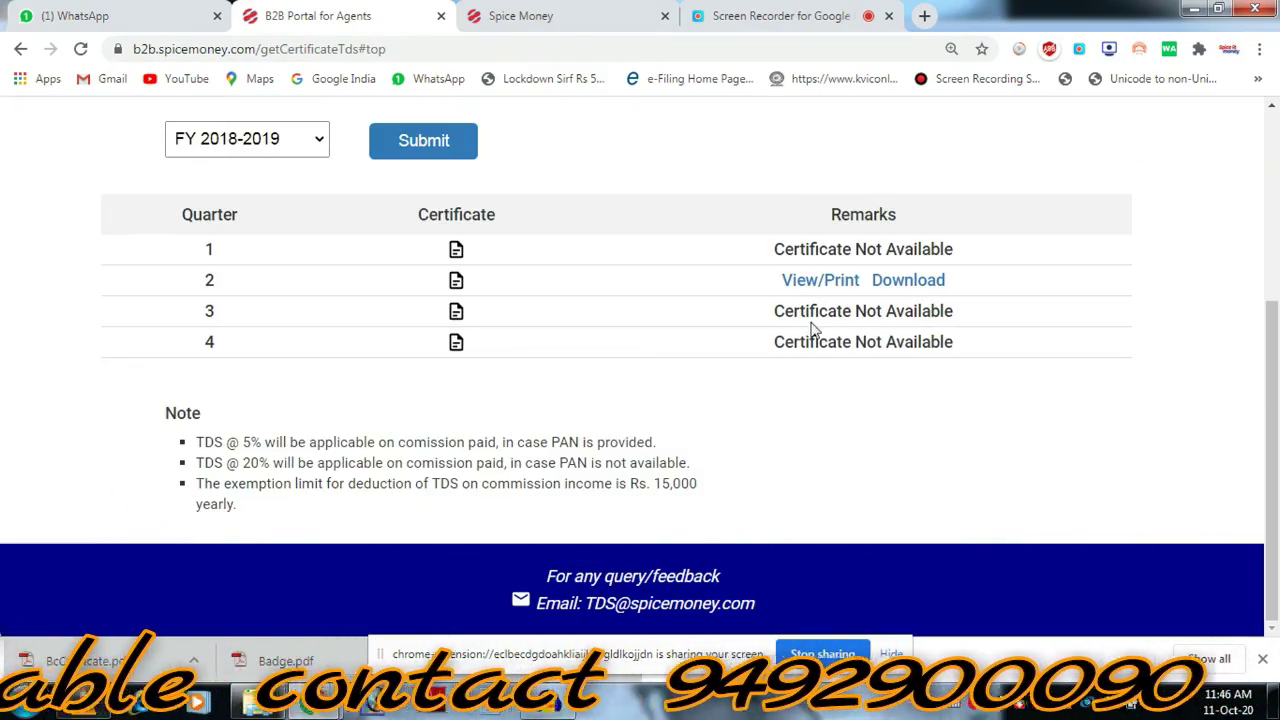
{"action": "left_click", "coordinate": [814, 285]}
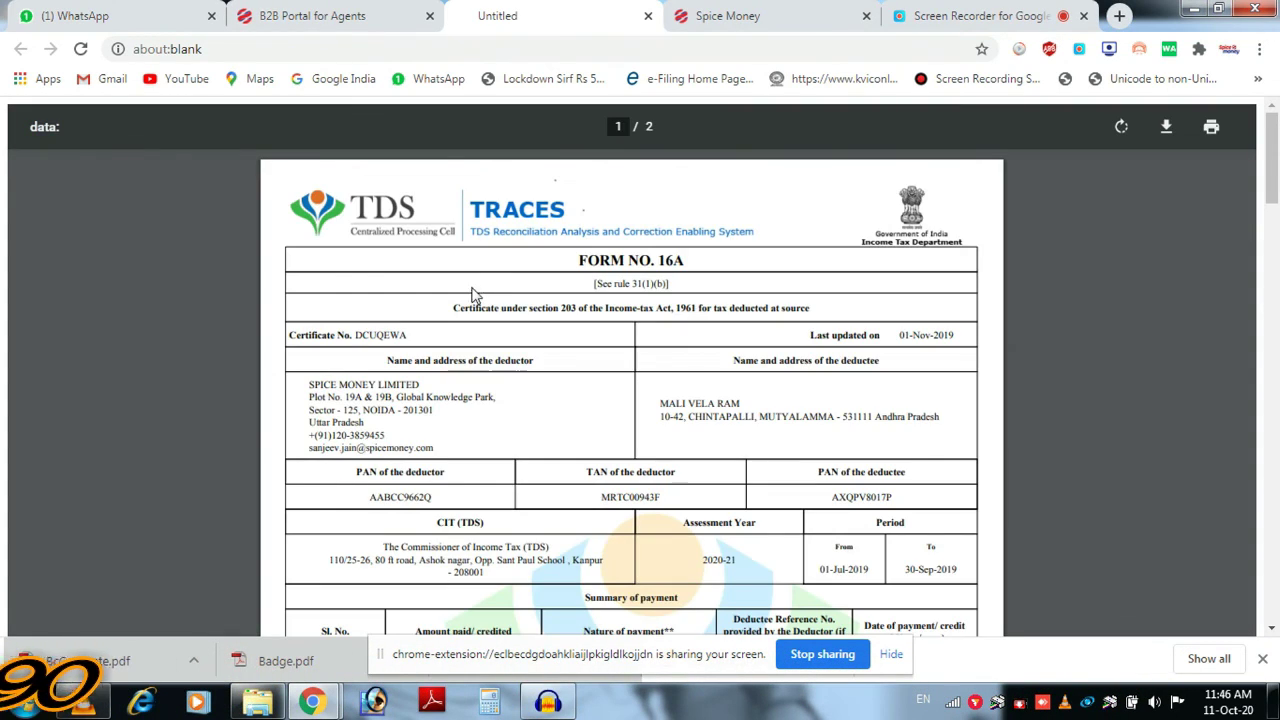
{"action": "scroll", "coordinate": [696, 410], "scroll_direction": "down", "scroll_amount": 8}
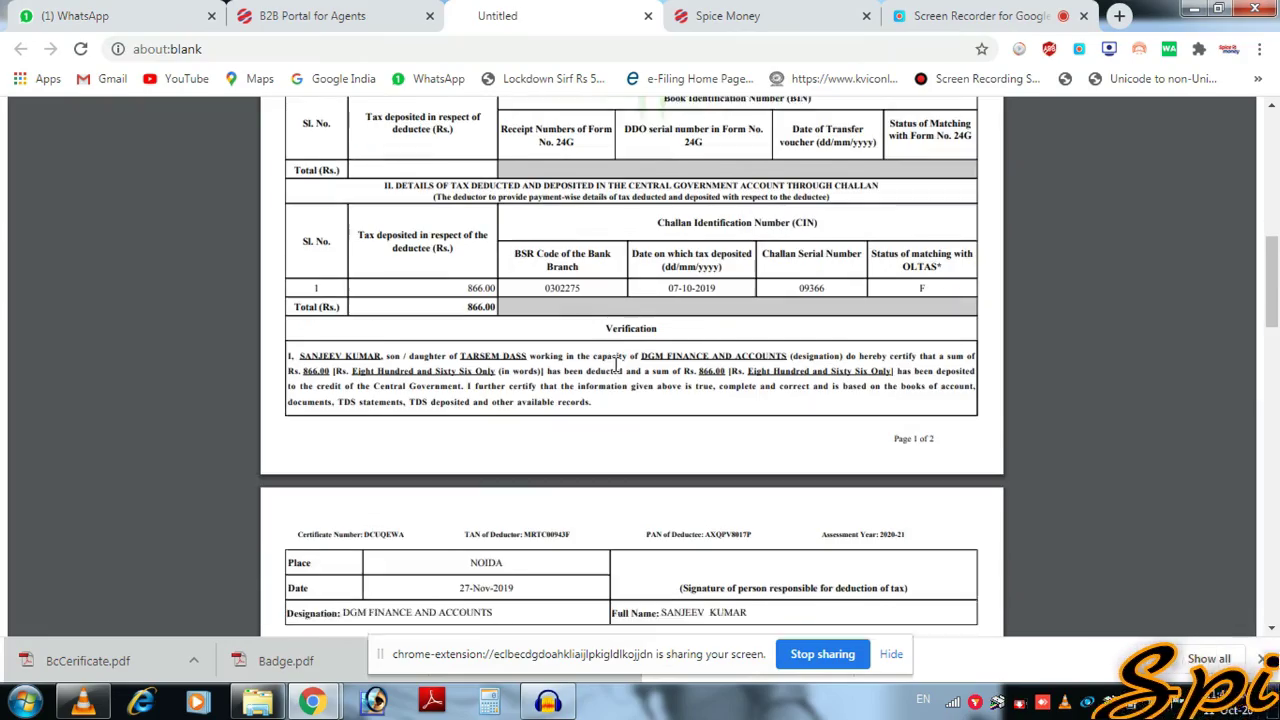
{"action": "scroll", "coordinate": [614, 358], "scroll_direction": "down", "scroll_amount": 6}
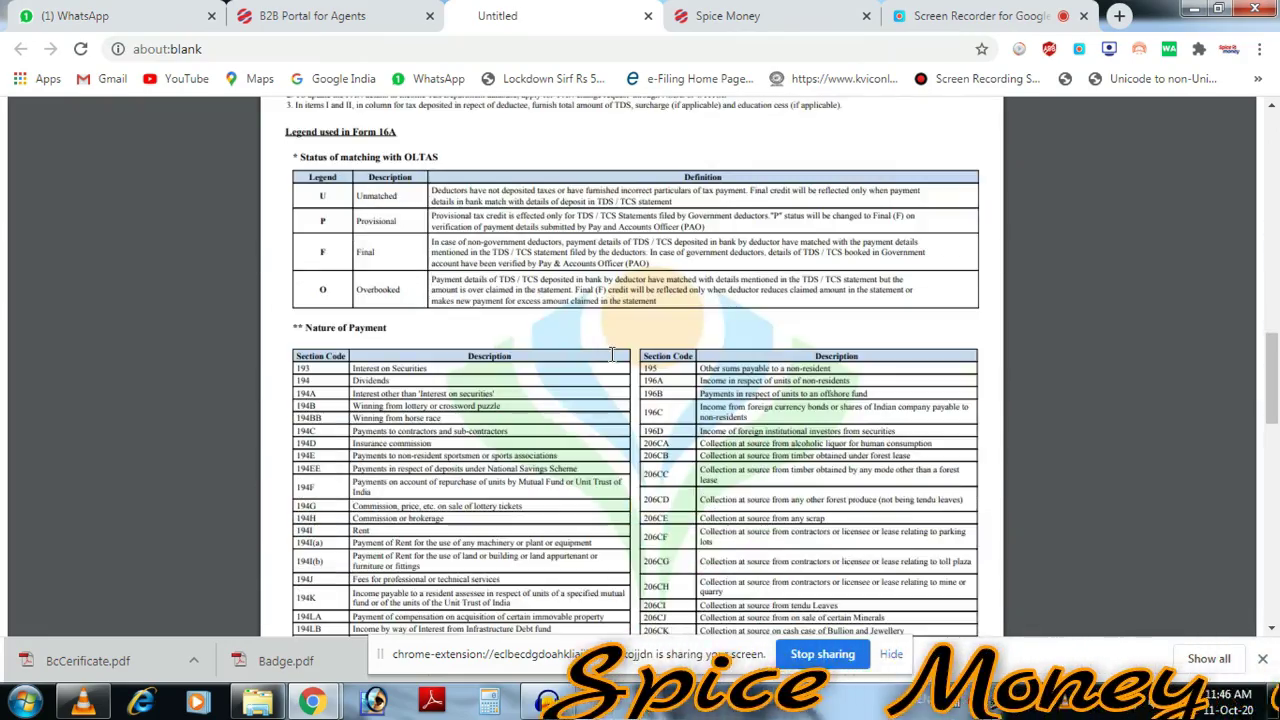
{"action": "scroll", "coordinate": [616, 352], "scroll_direction": "up", "scroll_amount": 10}
{"action": "scroll", "coordinate": [618, 349], "scroll_direction": "up", "scroll_amount": 4}
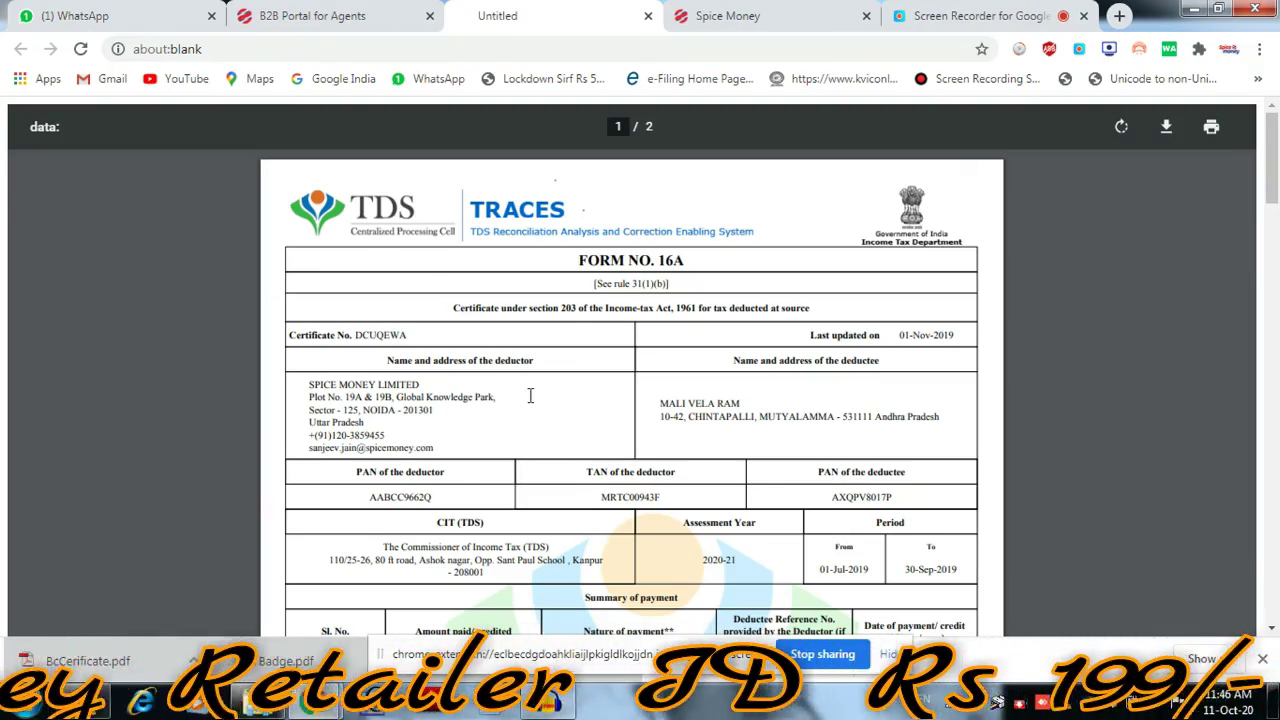
{"action": "left_click", "coordinate": [648, 17]}
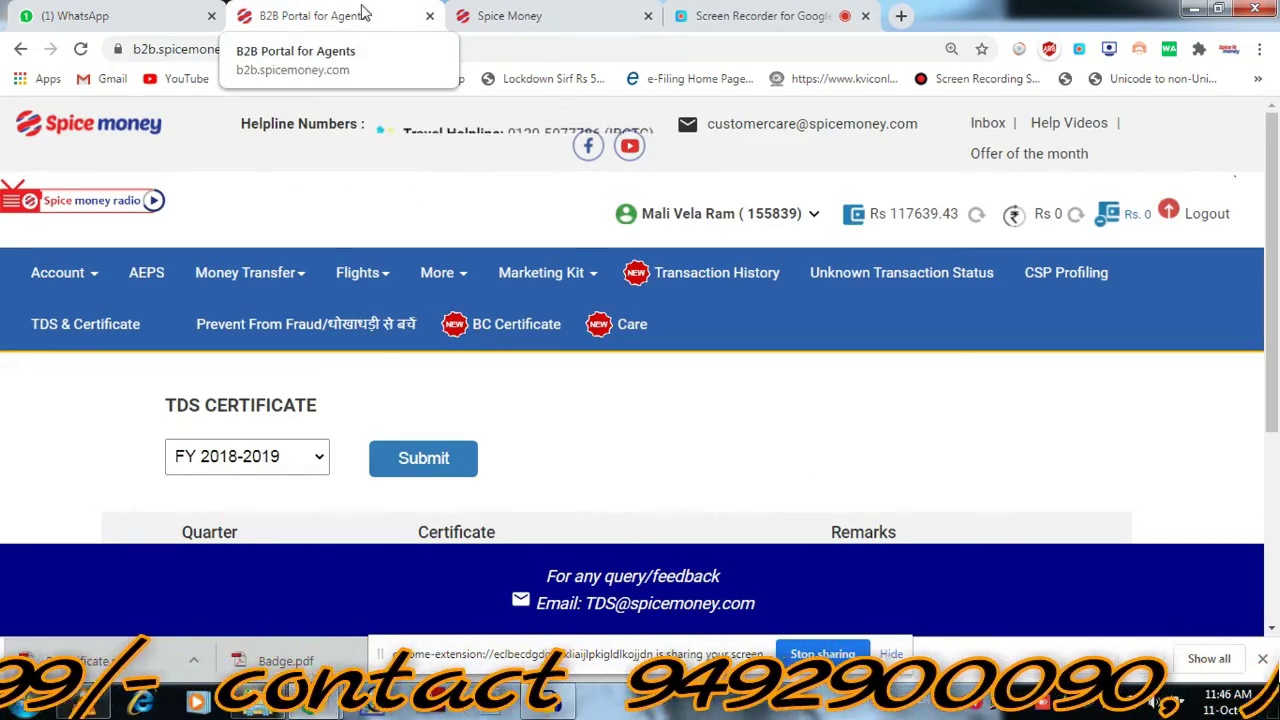
{"action": "scroll", "coordinate": [323, 229], "scroll_direction": "down", "scroll_amount": 3}
{"action": "scroll", "coordinate": [323, 229], "scroll_direction": "up", "scroll_amount": 3}
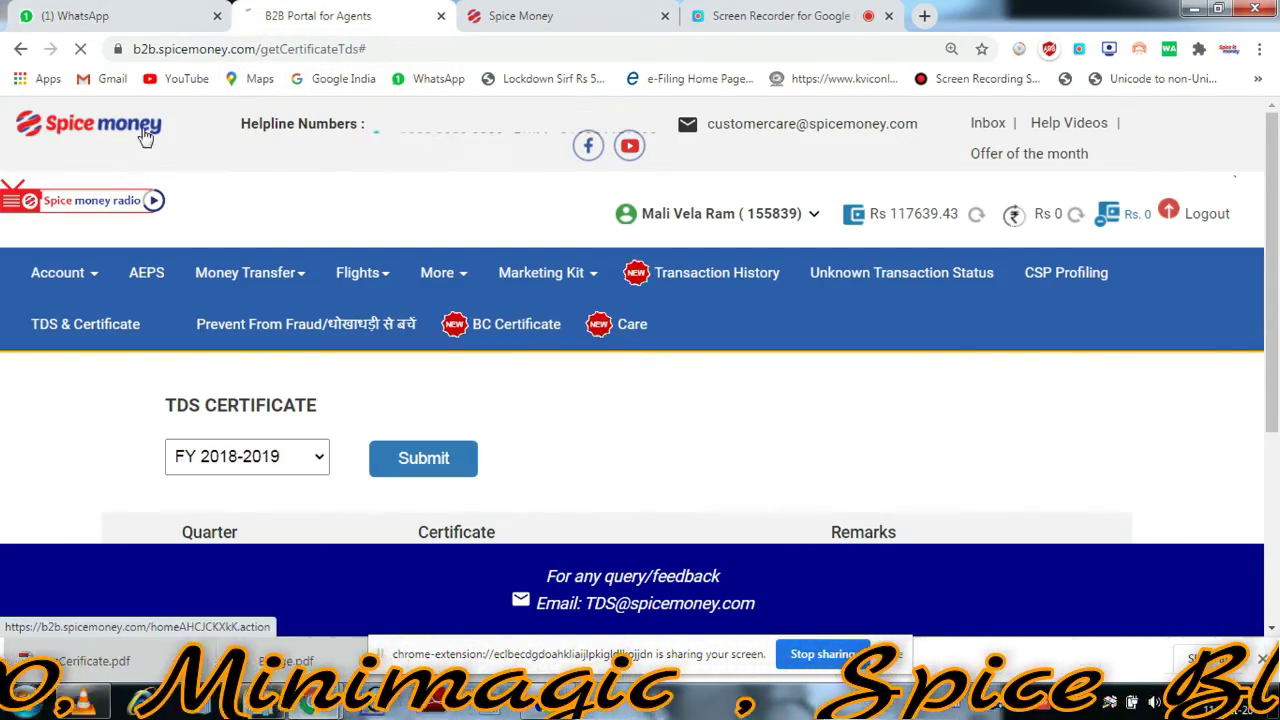
From the portal home page, open TDS & Certificate > TDS/BC Exemption Certificate.
{"action": "left_click", "coordinate": [88, 124]}
{"action": "mouse_move", "coordinate": [451, 298]}
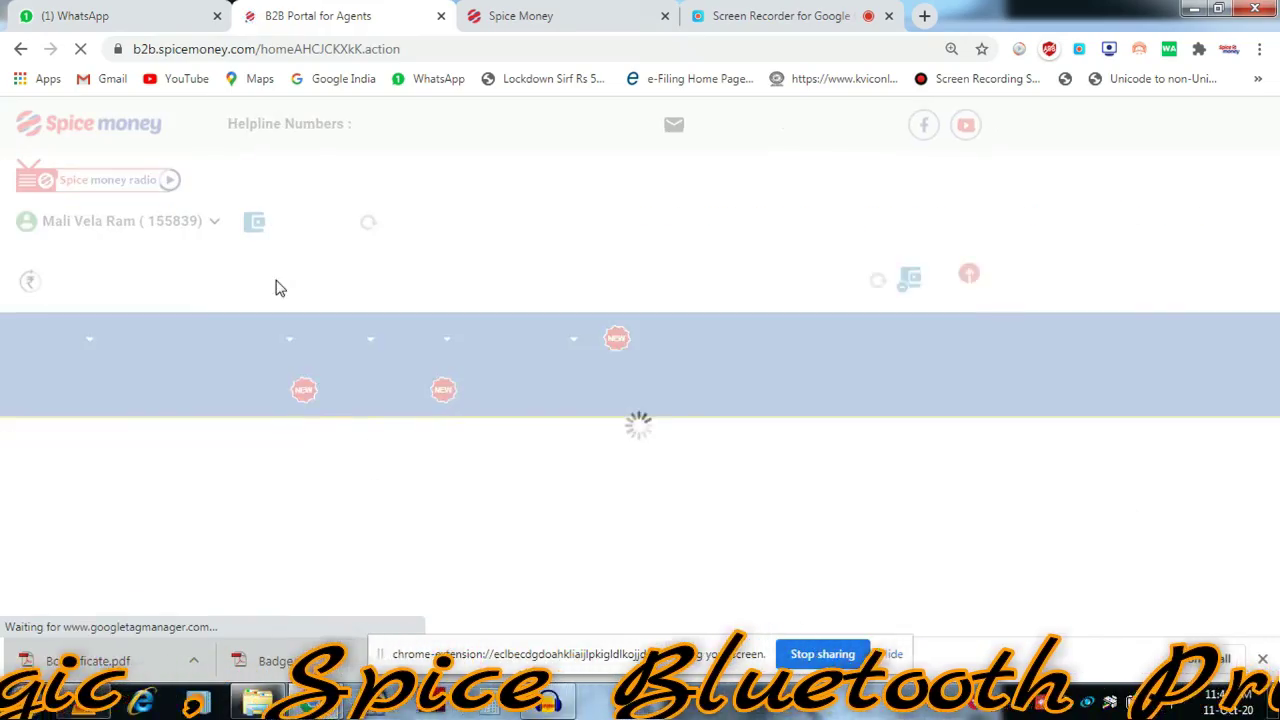
{"action": "scroll", "coordinate": [54, 296], "scroll_direction": "down", "scroll_amount": 2}
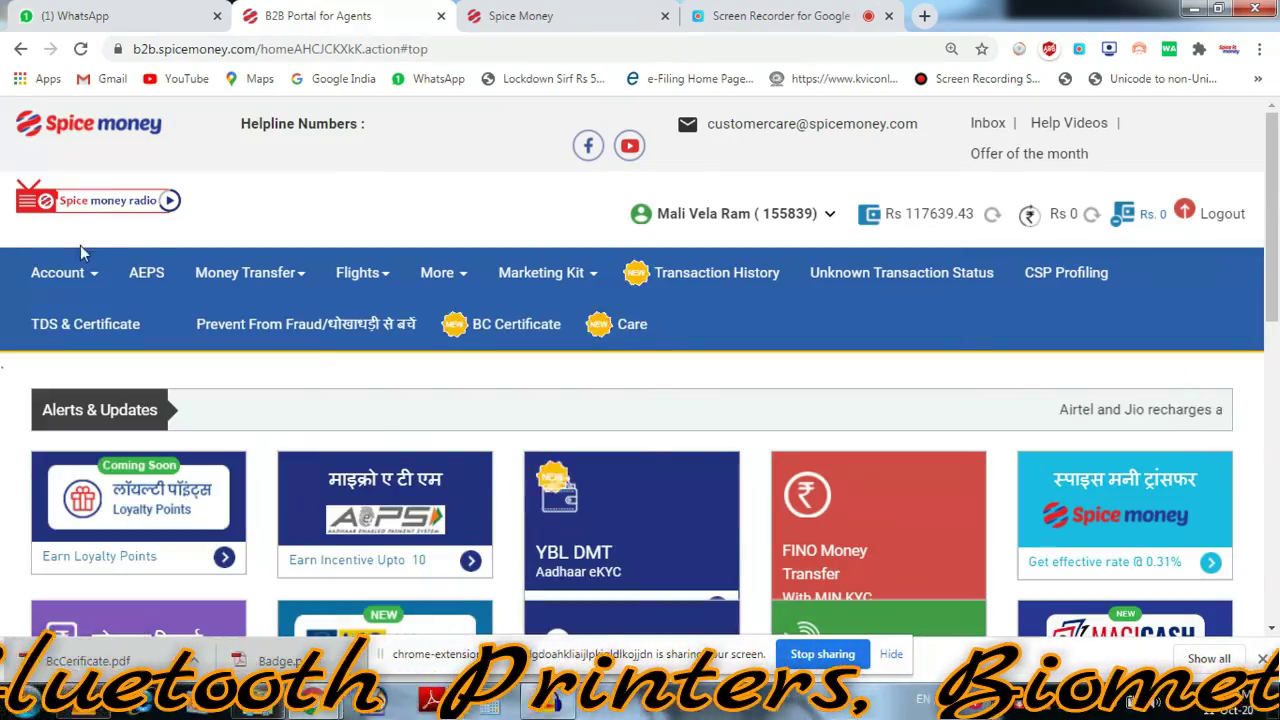
{"action": "mouse_move", "coordinate": [60, 280]}
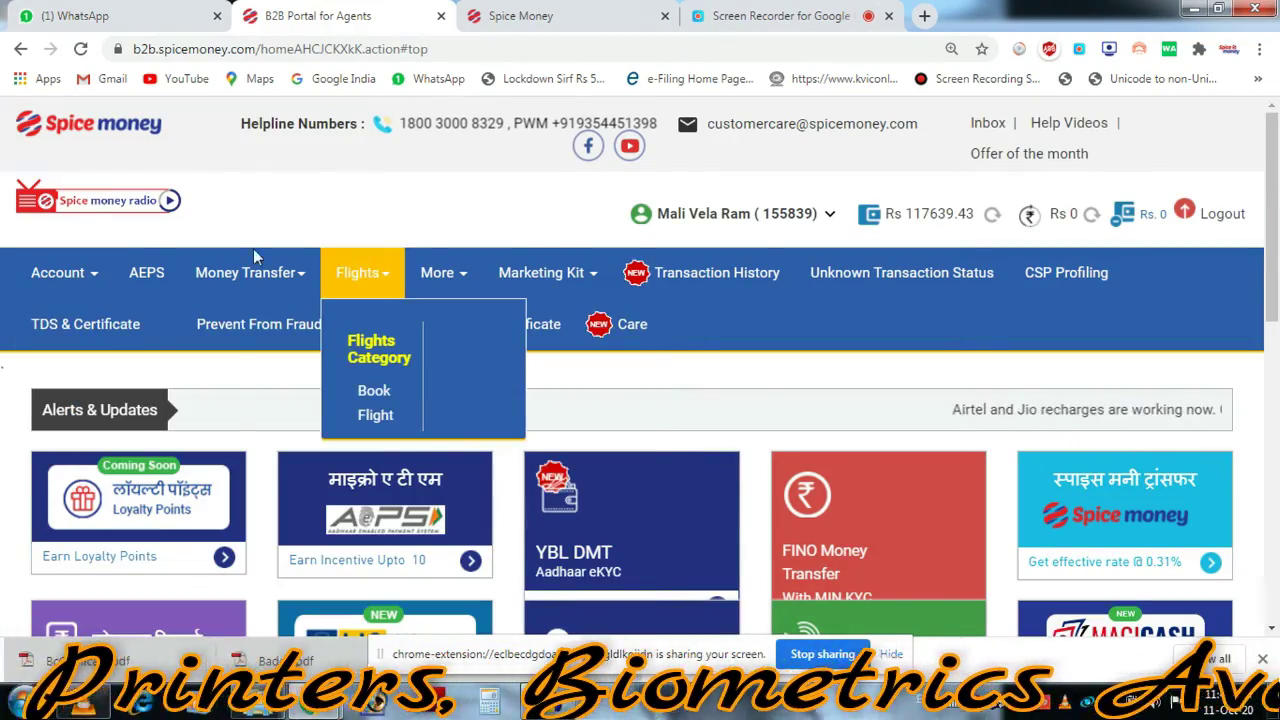
{"action": "mouse_move", "coordinate": [110, 343]}
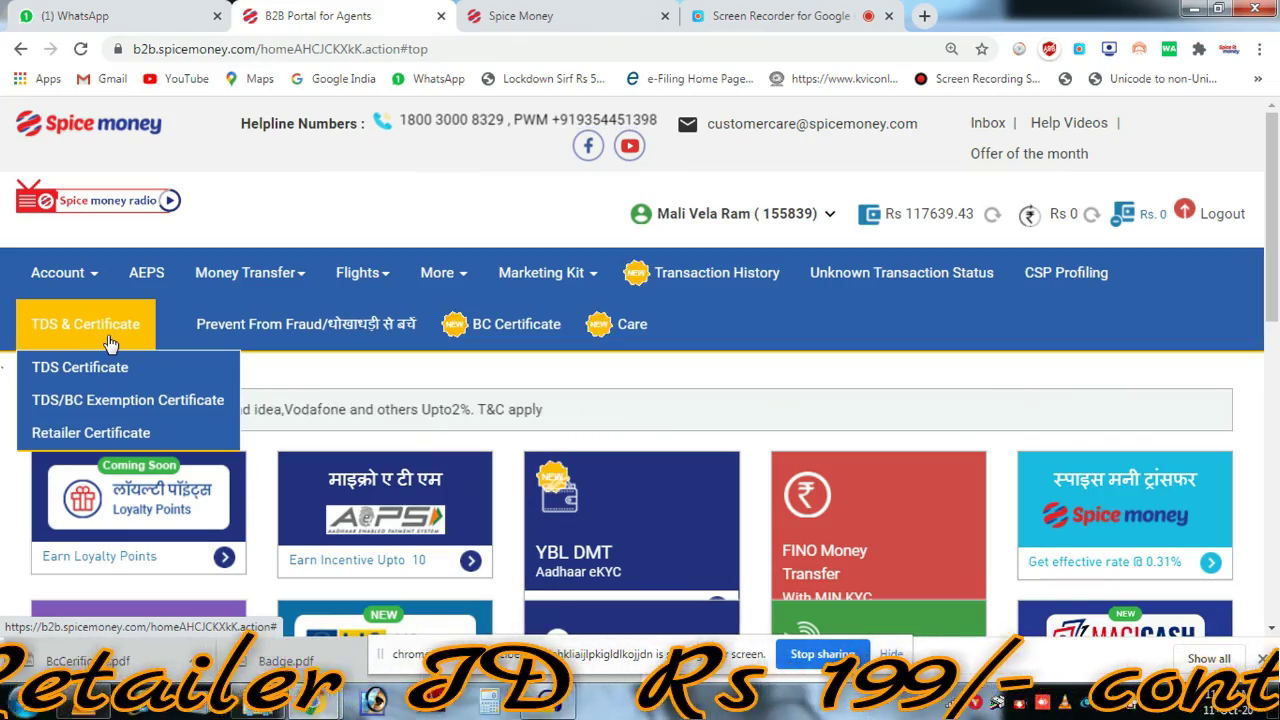
{"action": "left_click", "coordinate": [73, 401]}
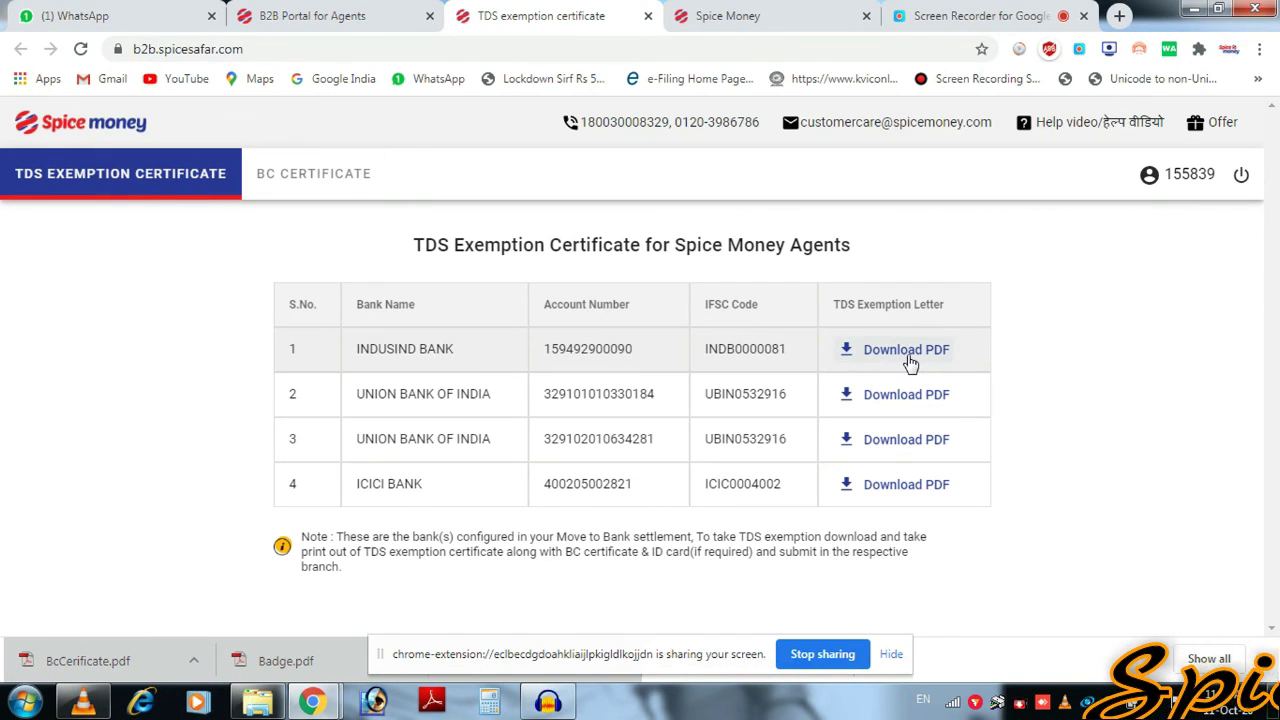
Download the IndusInd Bank account's exemption letter PDF and open it.
{"action": "left_click", "coordinate": [910, 360]}
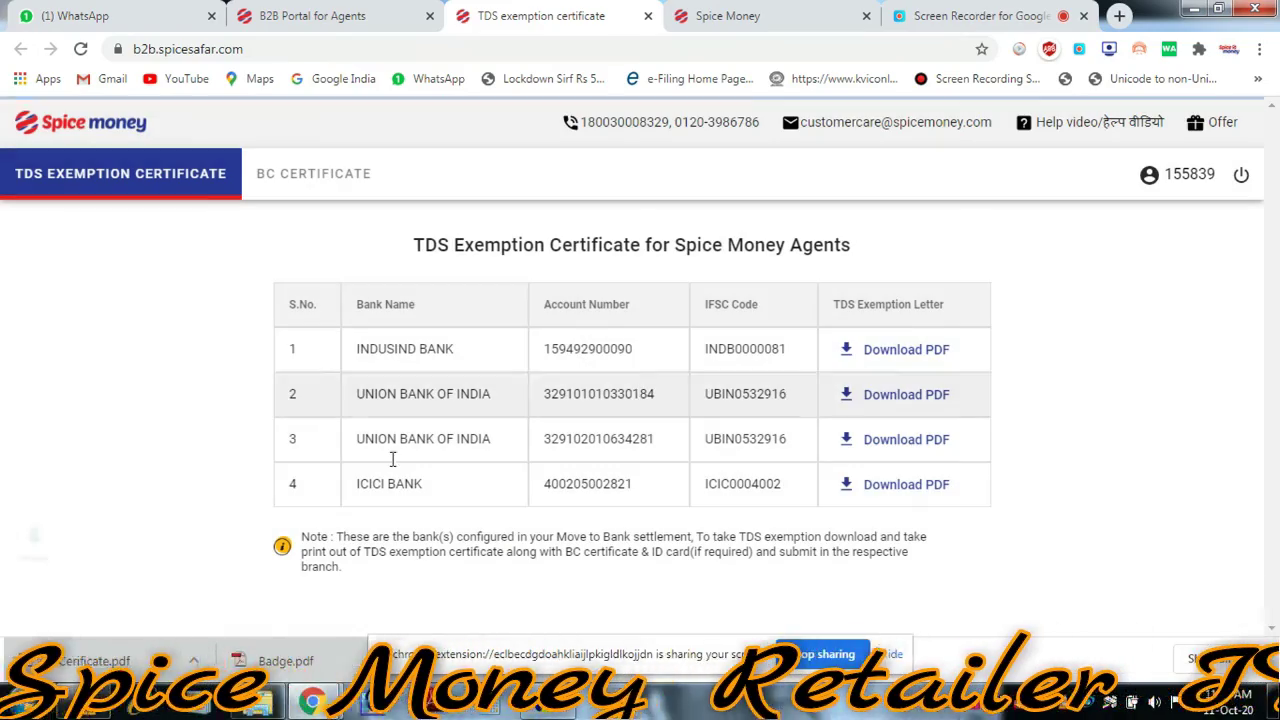
{"action": "left_click", "coordinate": [47, 660]}
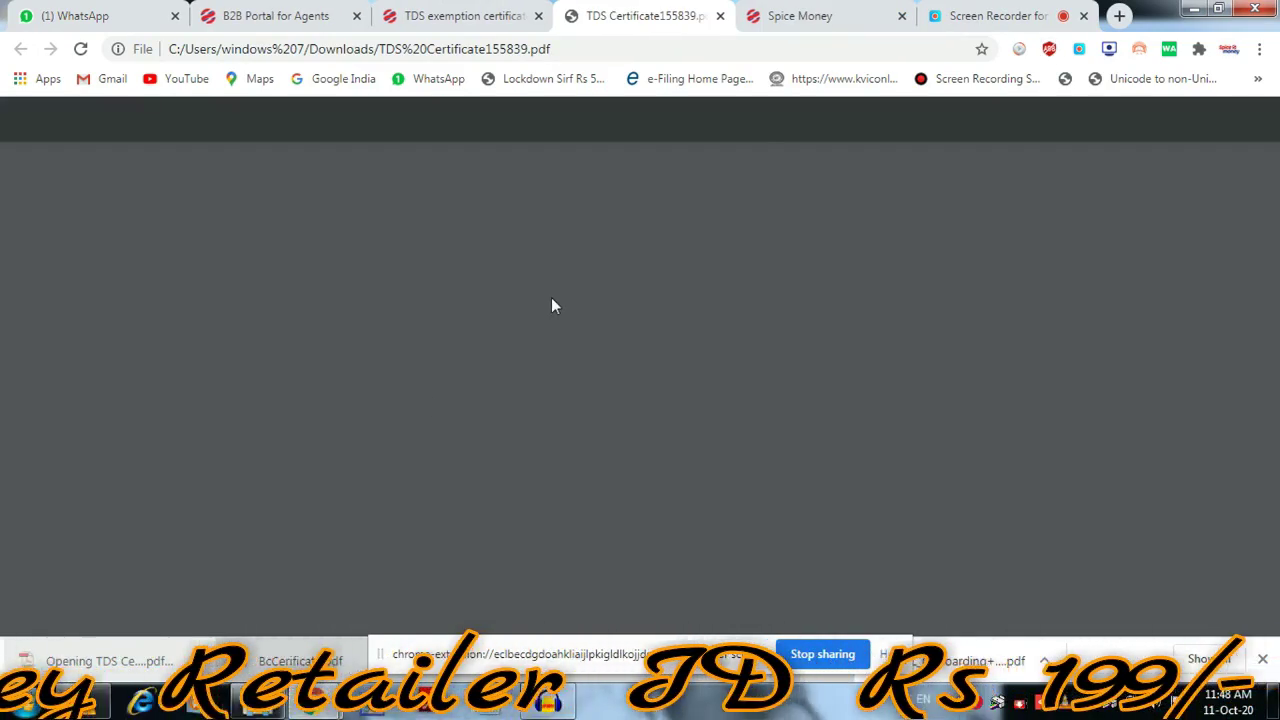
{"action": "scroll", "coordinate": [553, 332], "scroll_direction": "down", "scroll_amount": 7}
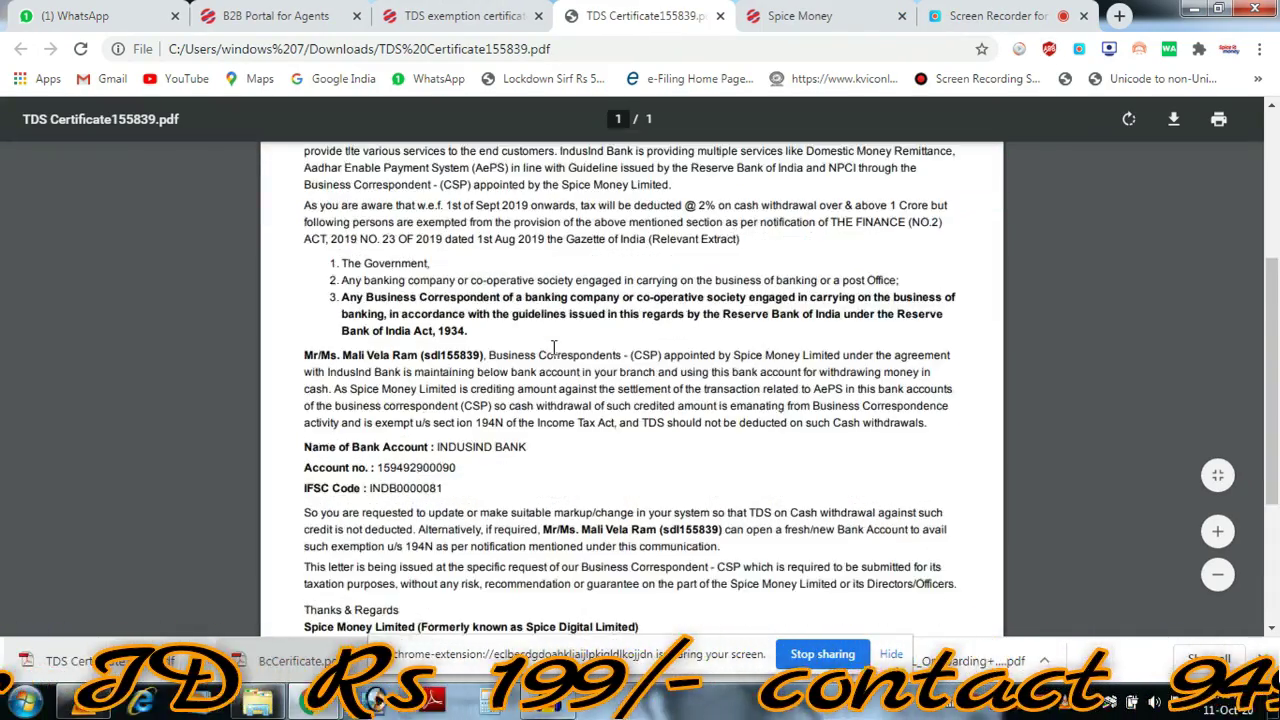
{"action": "scroll", "coordinate": [550, 353], "scroll_direction": "up", "scroll_amount": 7}
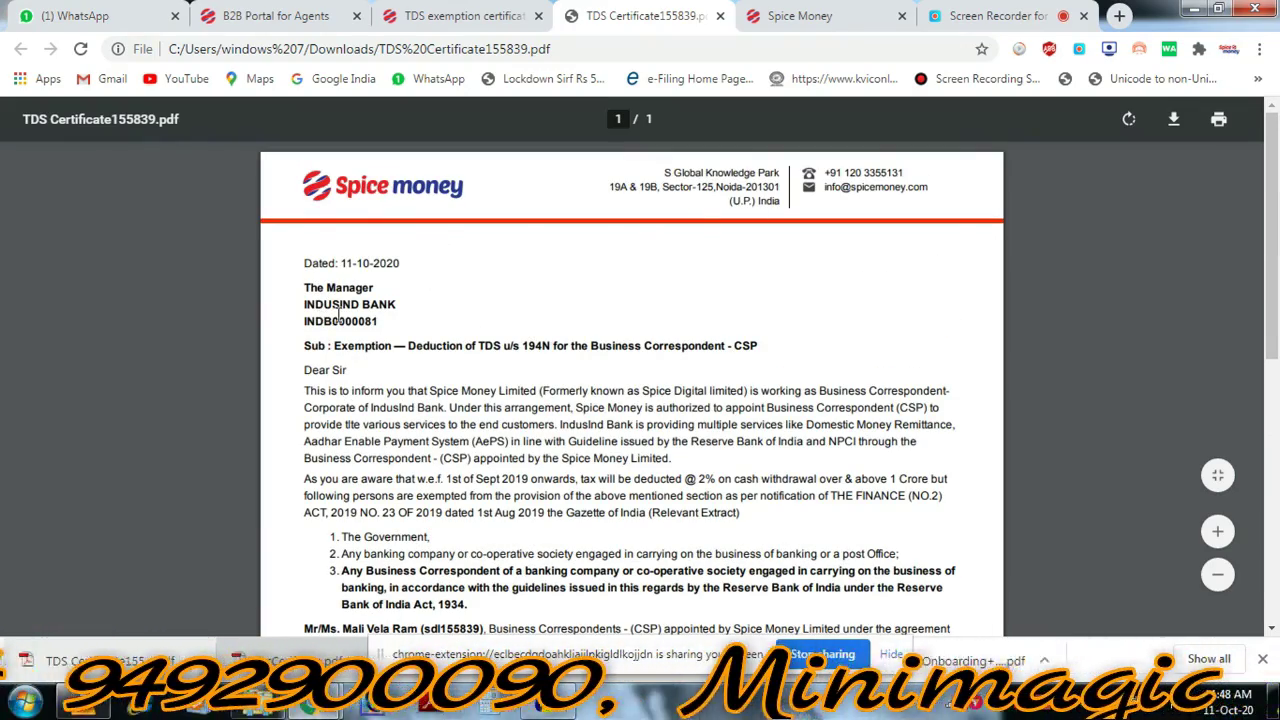
{"action": "scroll", "coordinate": [331, 352], "scroll_direction": "down", "scroll_amount": 2}
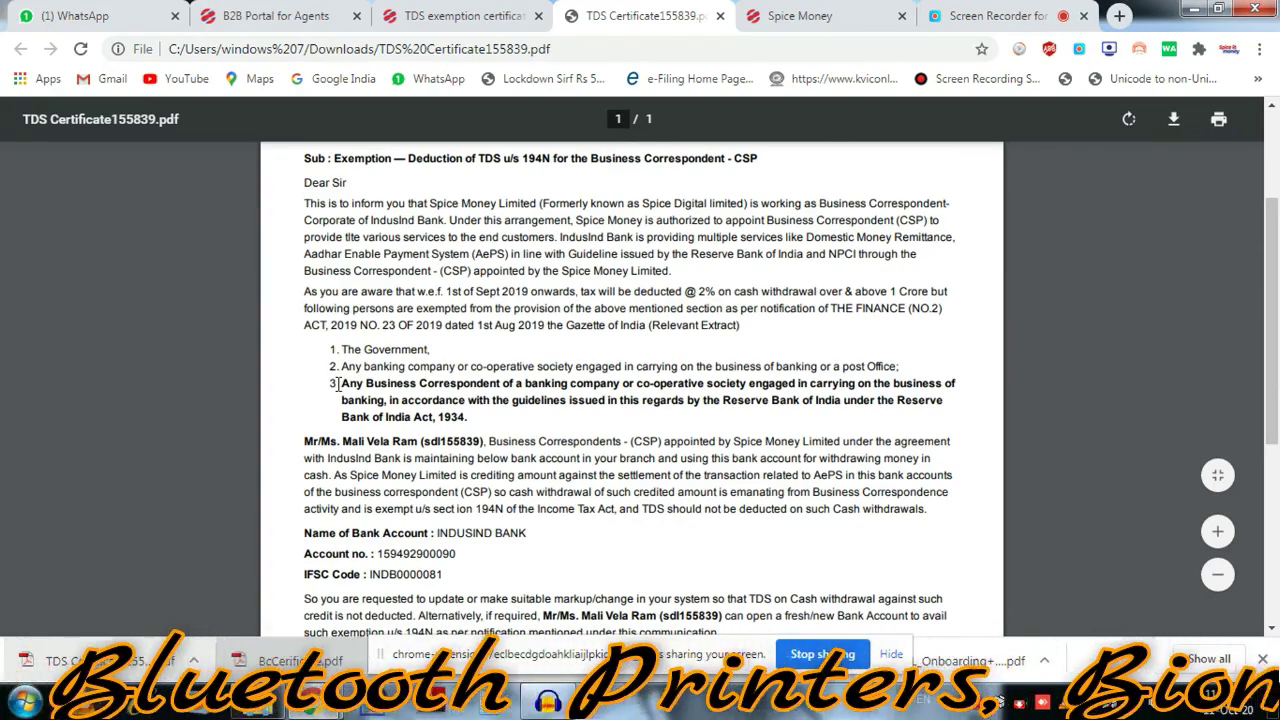
Highlight clause 3 and the bank-update sentence in the letter, then return to the accounts list.
{"action": "left_click_drag", "start_coordinate": [338, 383], "coordinate": [519, 402]}
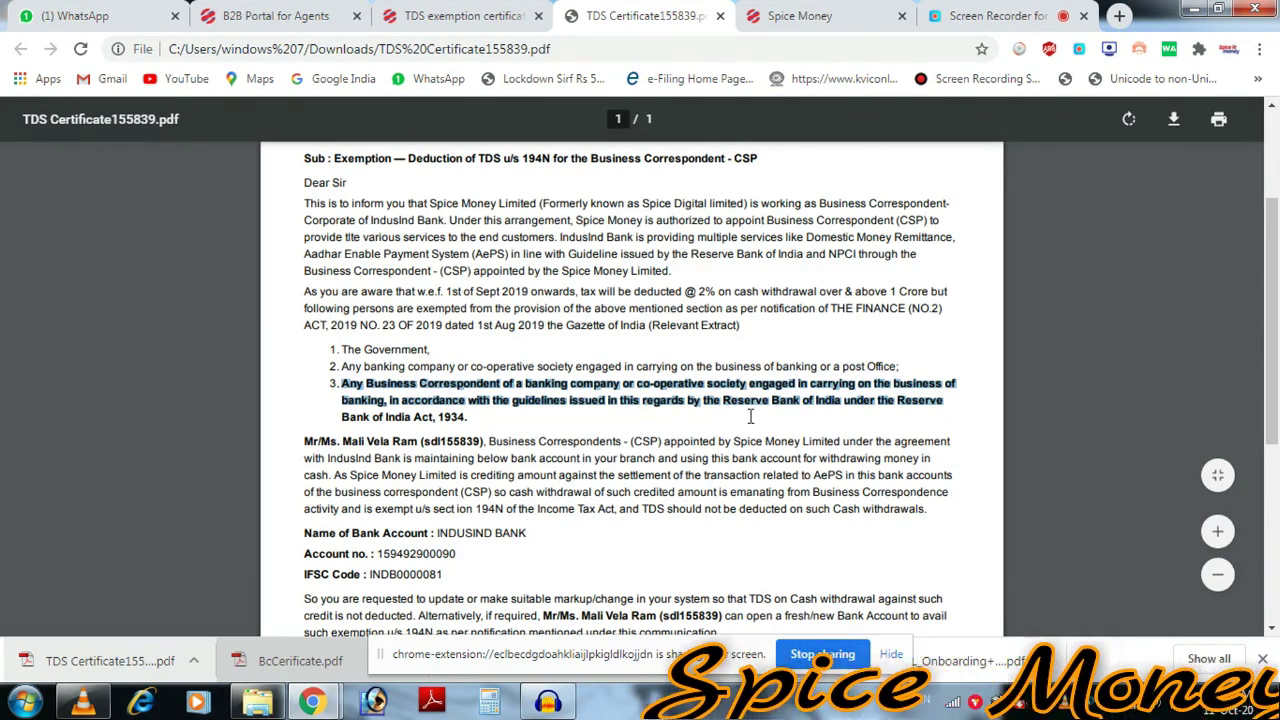
{"action": "left_click", "coordinate": [489, 428]}
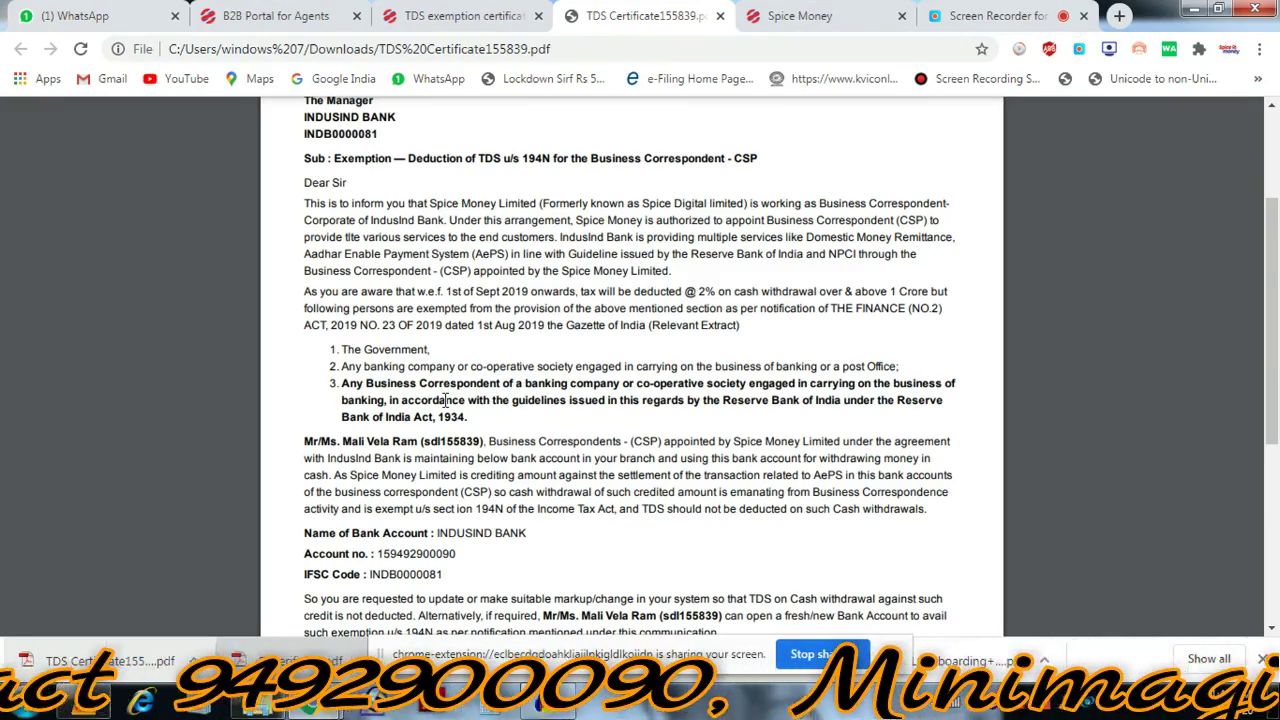
{"action": "scroll", "coordinate": [245, 349], "scroll_direction": "down", "scroll_amount": 5}
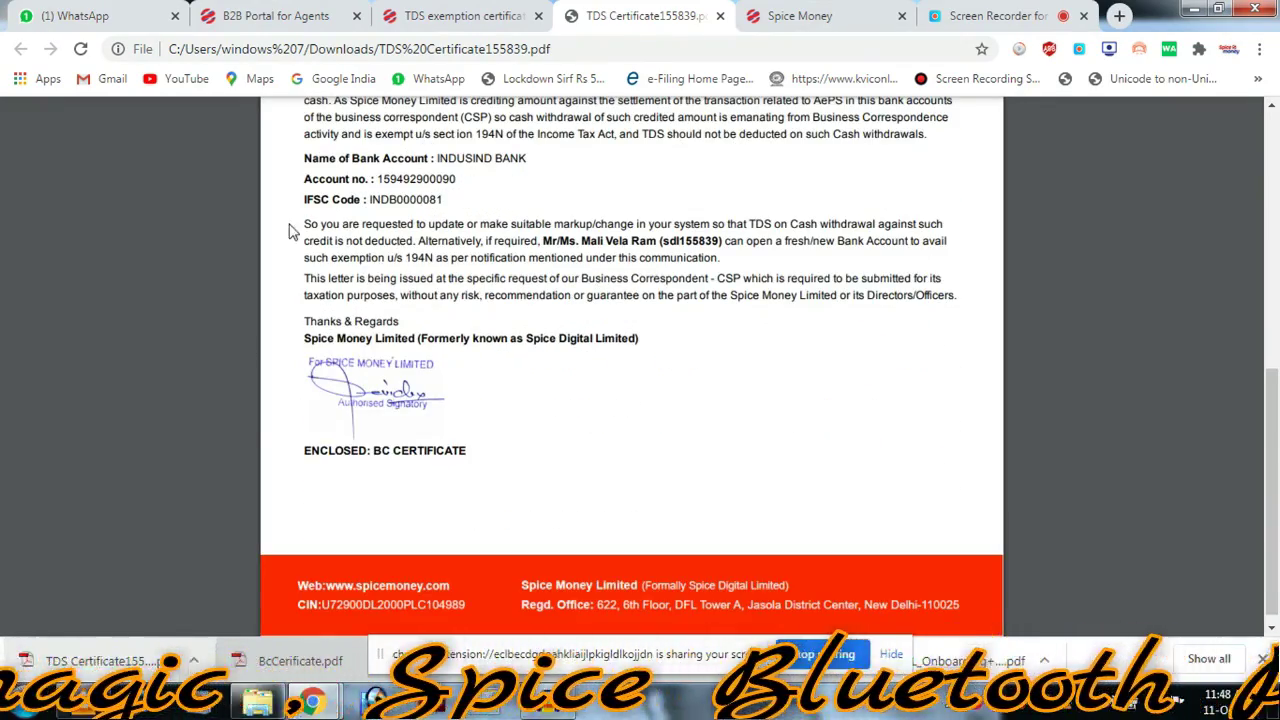
{"action": "left_click_drag", "start_coordinate": [310, 224], "coordinate": [694, 209]}
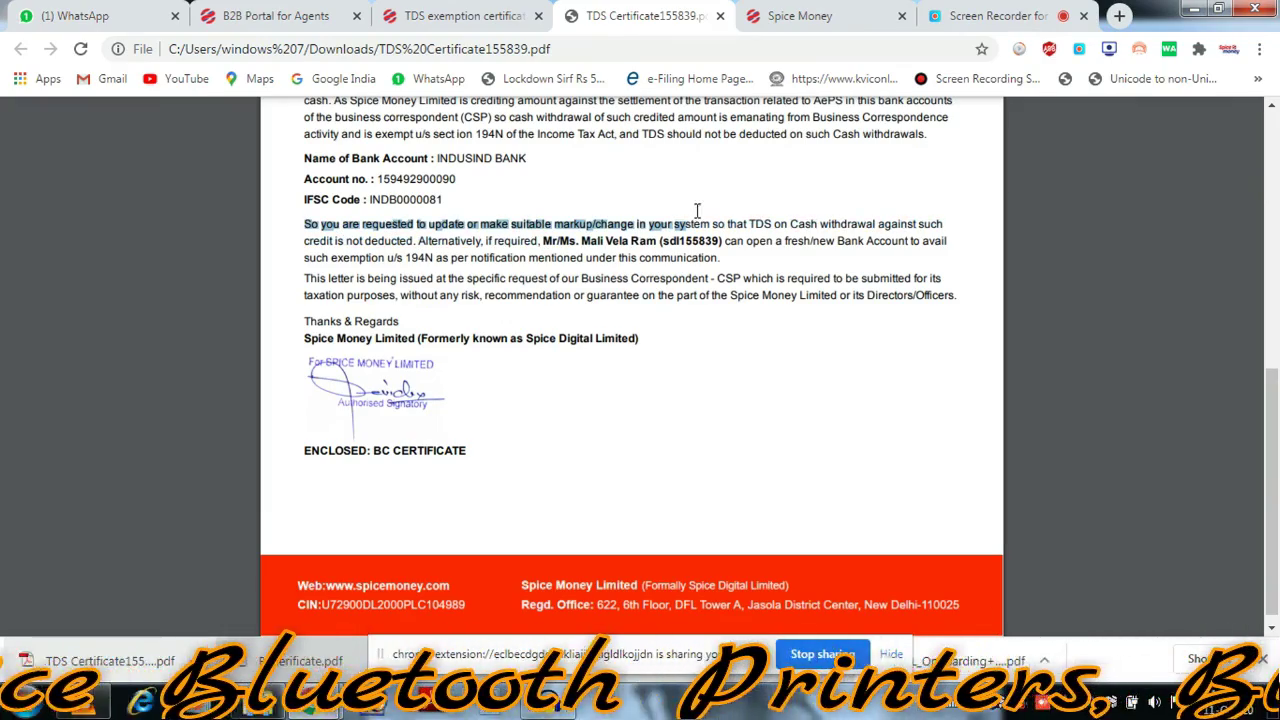
{"action": "left_click", "coordinate": [700, 210]}
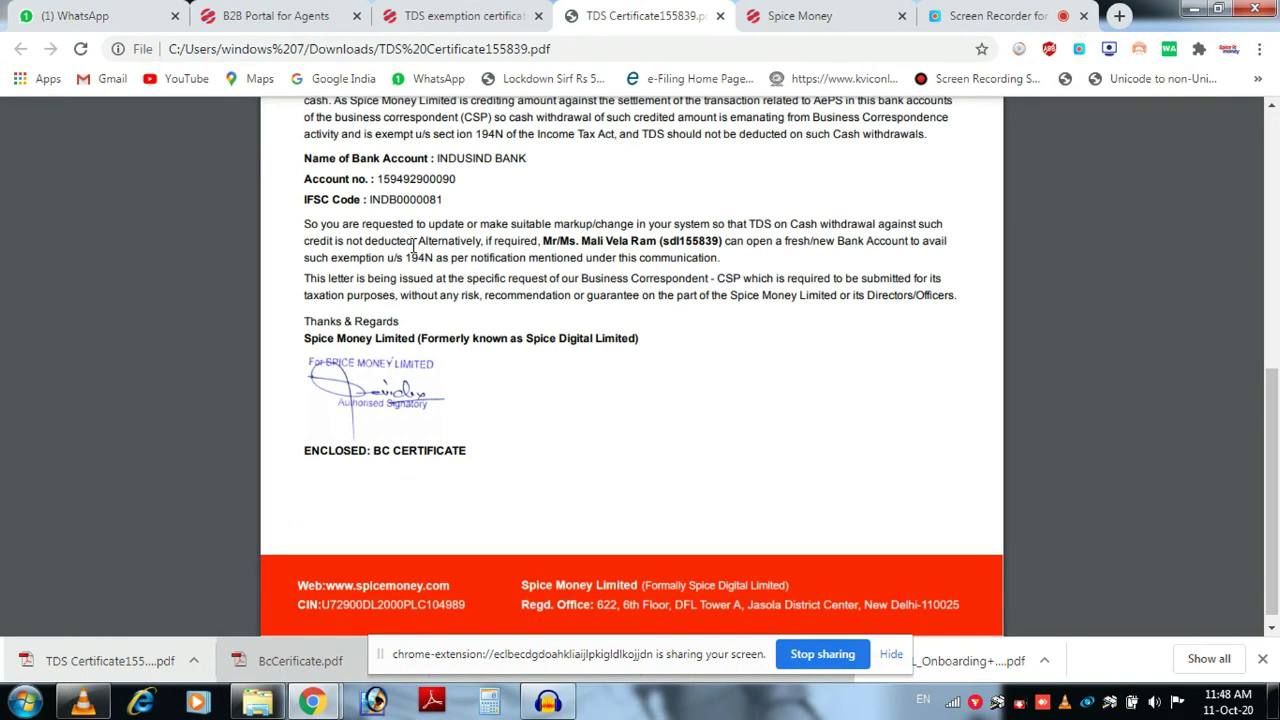
{"action": "scroll", "coordinate": [430, 240], "scroll_direction": "up", "scroll_amount": 6}
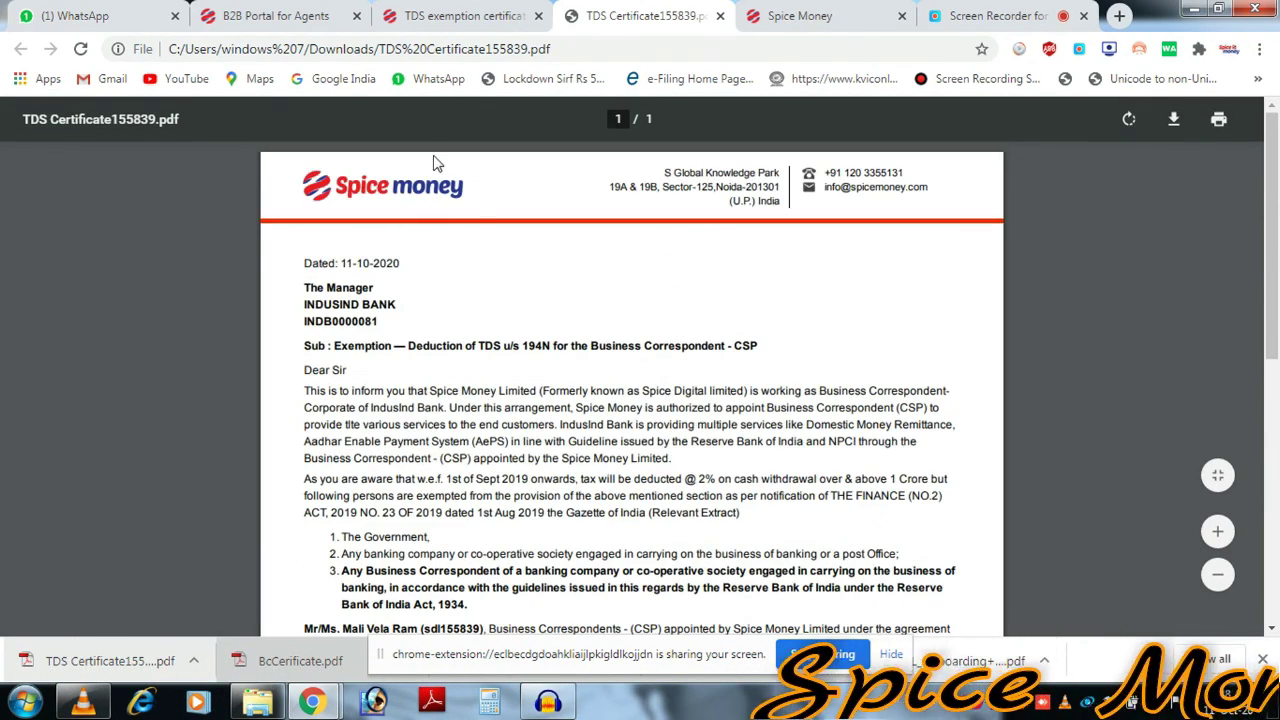
{"action": "left_click", "coordinate": [460, 16]}
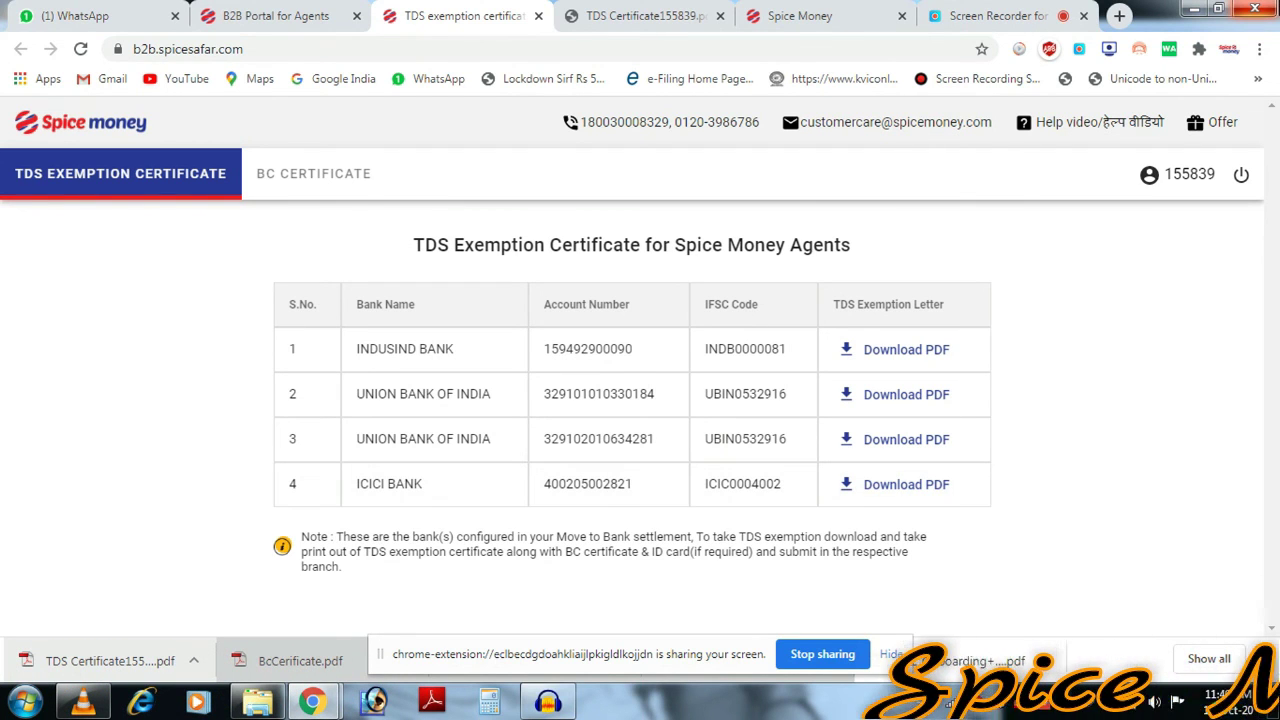
Download the BC certificate PDF from the BC CERTIFICATE tab, view it, then go to the home dashboard.
{"action": "left_click", "coordinate": [309, 175]}
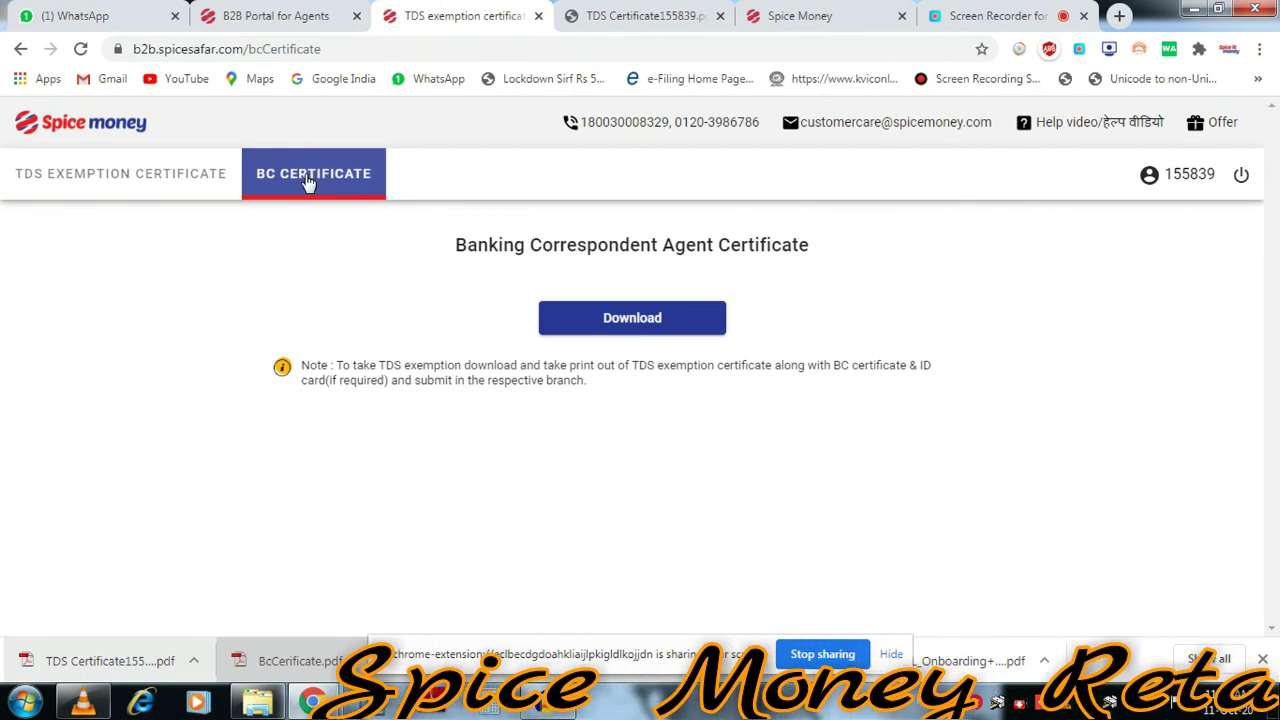
{"action": "left_click", "coordinate": [695, 318]}
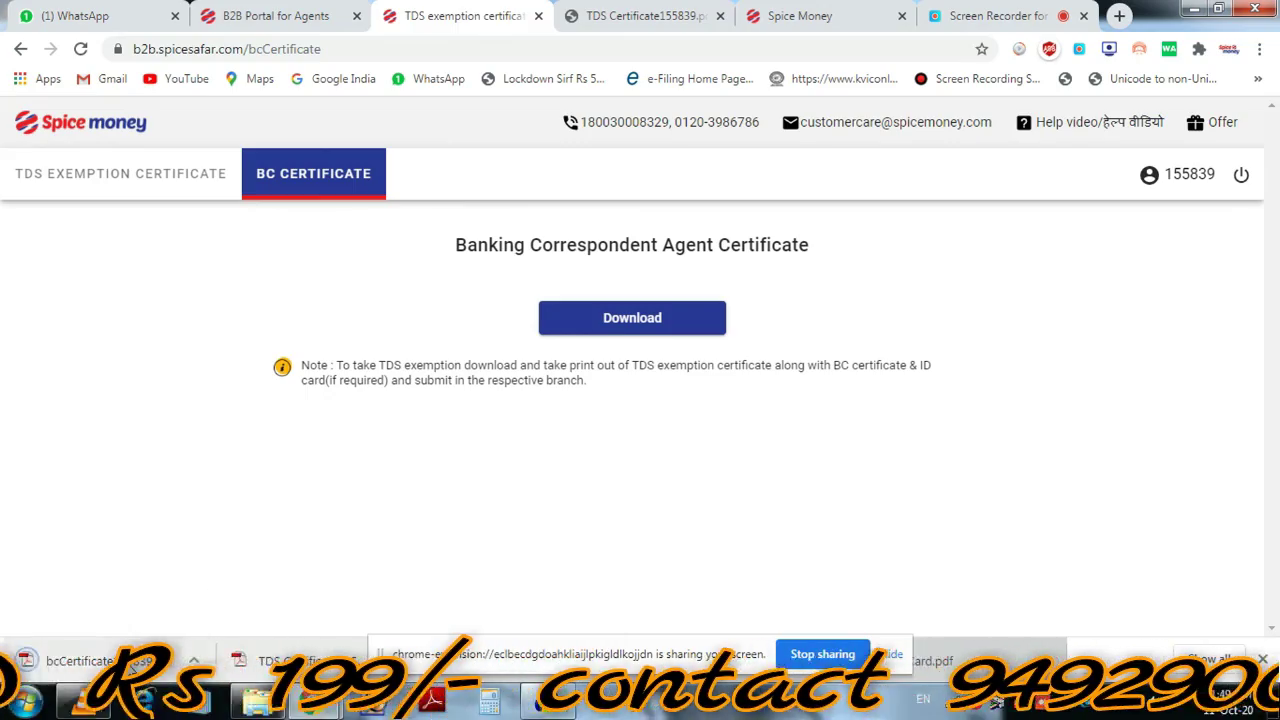
{"action": "left_click", "coordinate": [80, 661]}
{"action": "scroll", "coordinate": [660, 275], "scroll_direction": "down", "scroll_amount": 4}
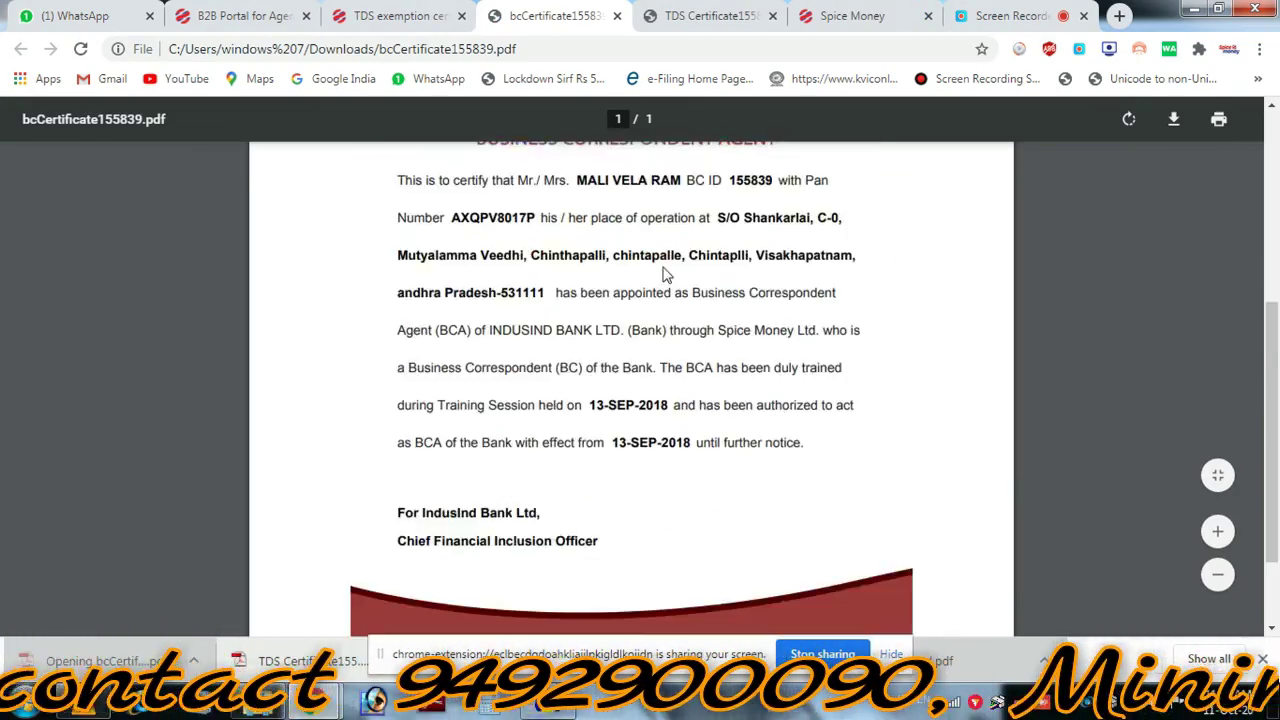
{"action": "left_click", "coordinate": [400, 16]}
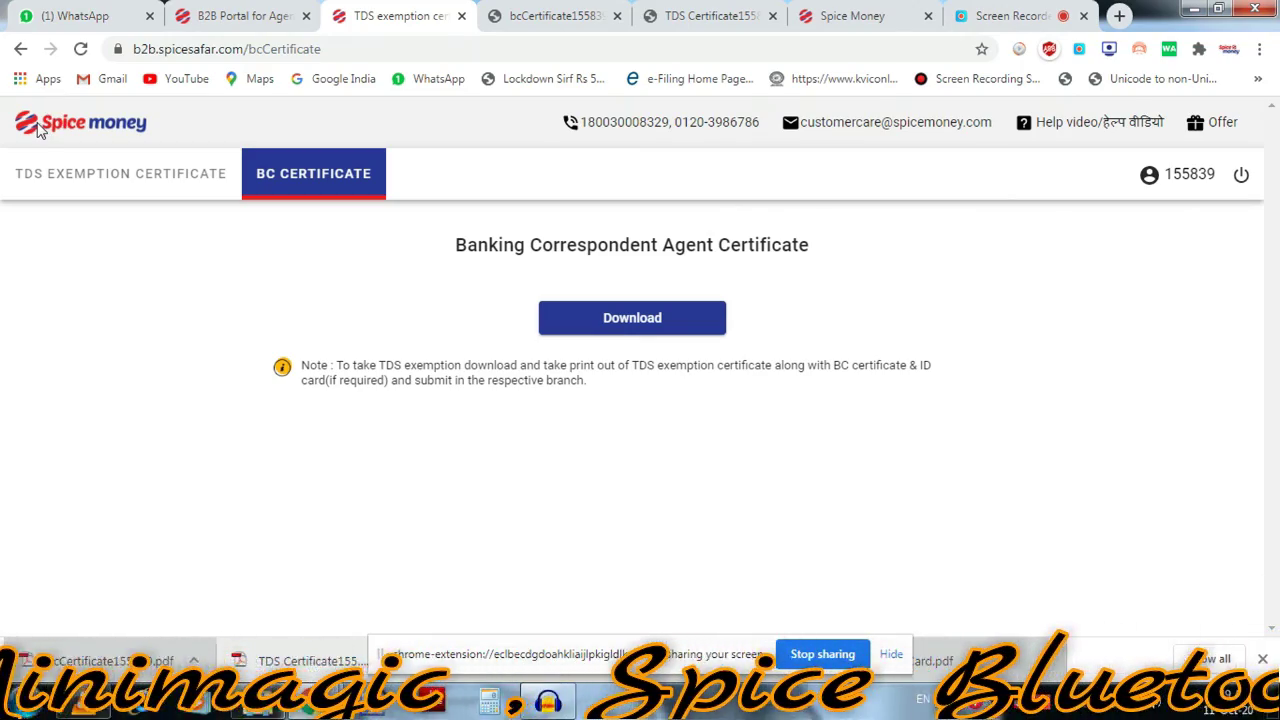
{"action": "left_click", "coordinate": [252, 16]}
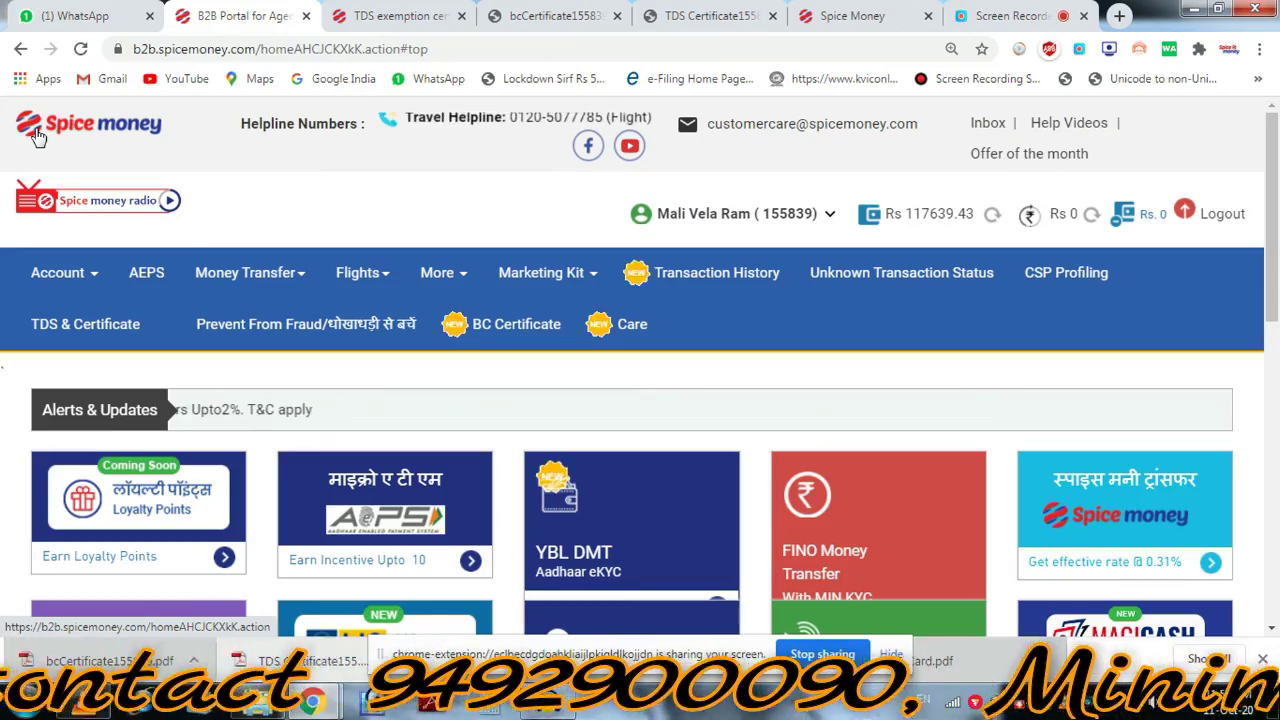
{"action": "scroll", "coordinate": [280, 292], "scroll_direction": "down", "scroll_amount": 4}
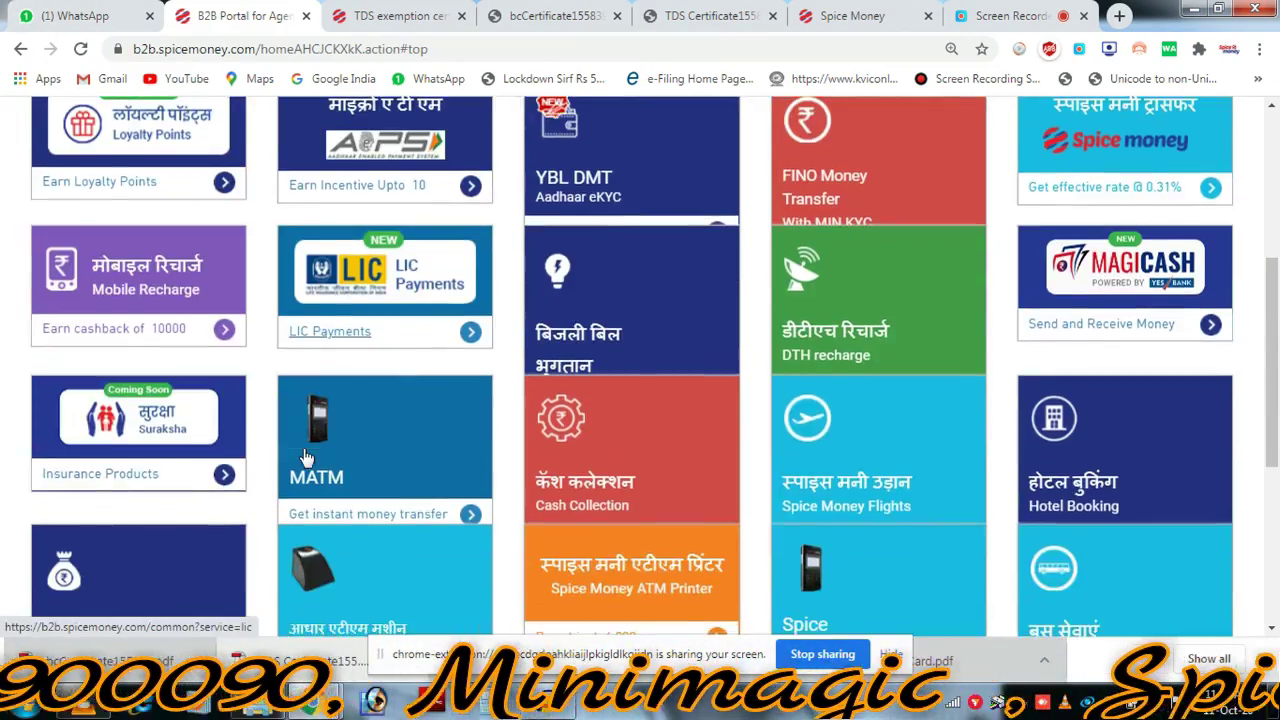
{"action": "scroll", "coordinate": [280, 292], "scroll_direction": "up", "scroll_amount": 3}
{"action": "left_click", "coordinate": [615, 232]}
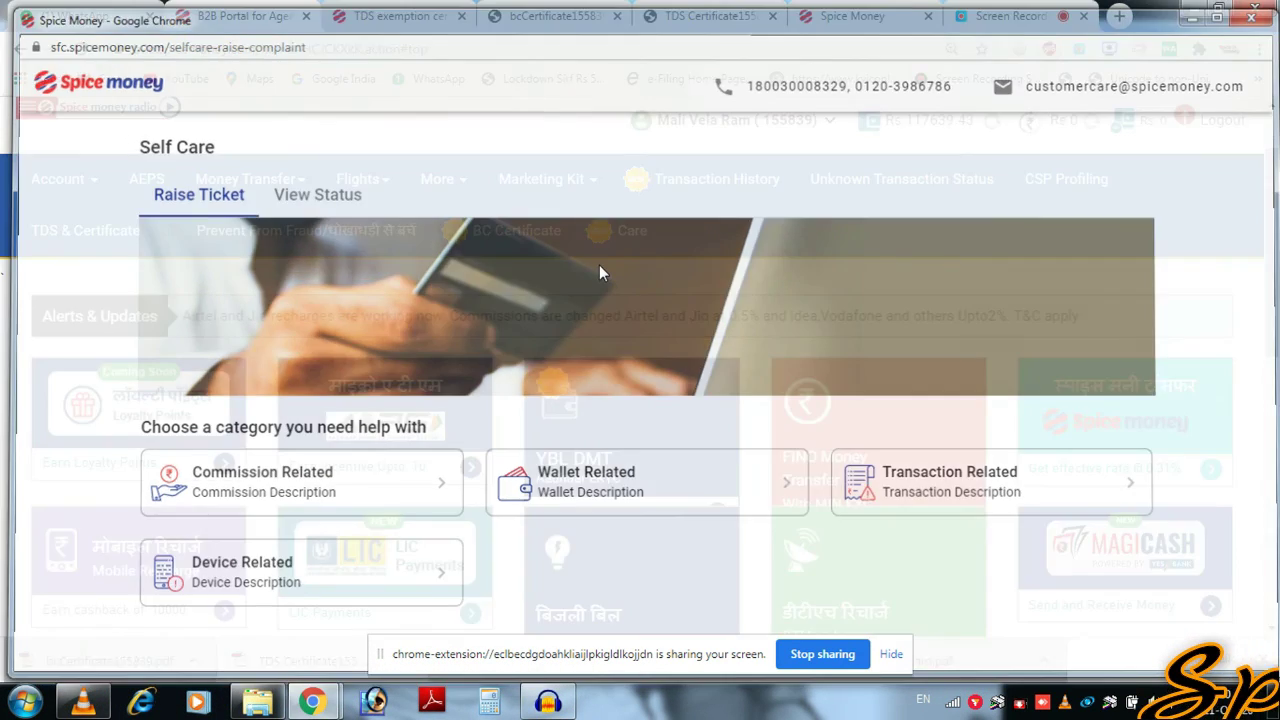
{"action": "left_click", "coordinate": [1265, 10]}
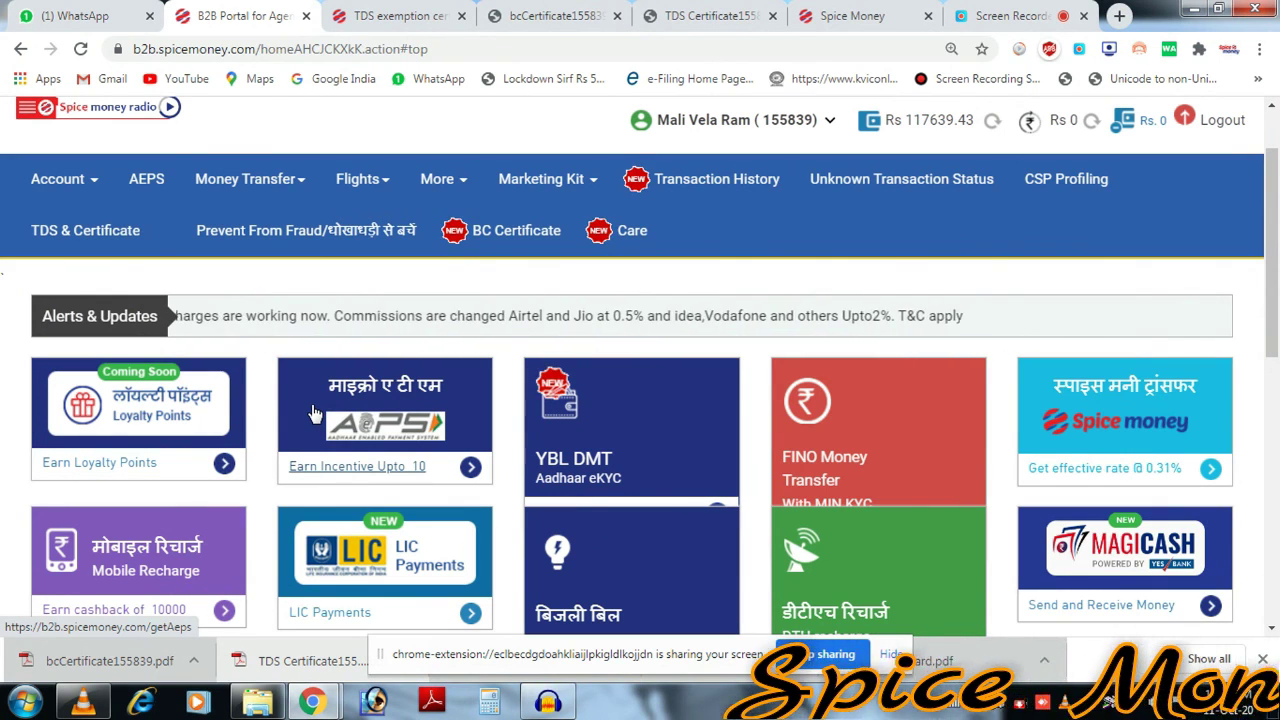